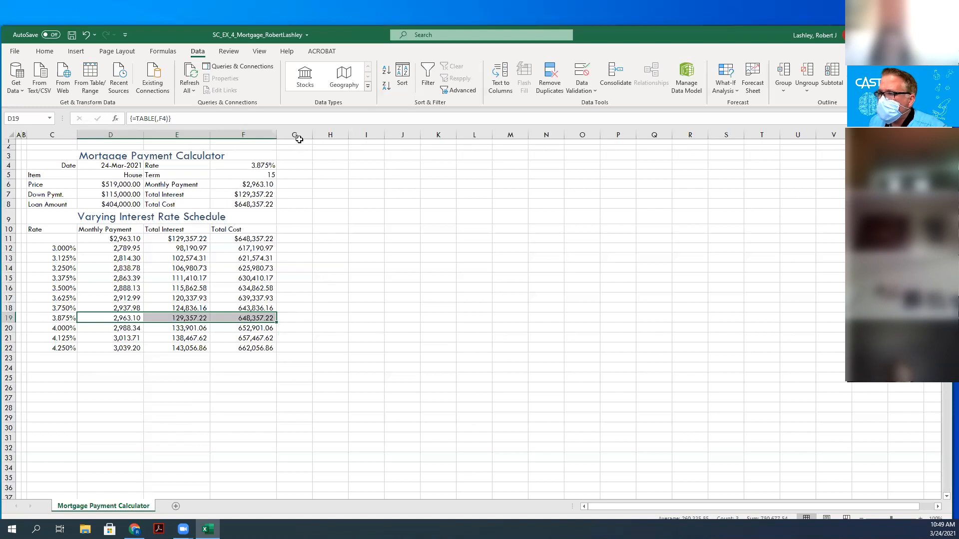
Shrink column G to a thin spacer, narrow column H slightly, and widen columns I through L to match column D.
left_click(299, 133)
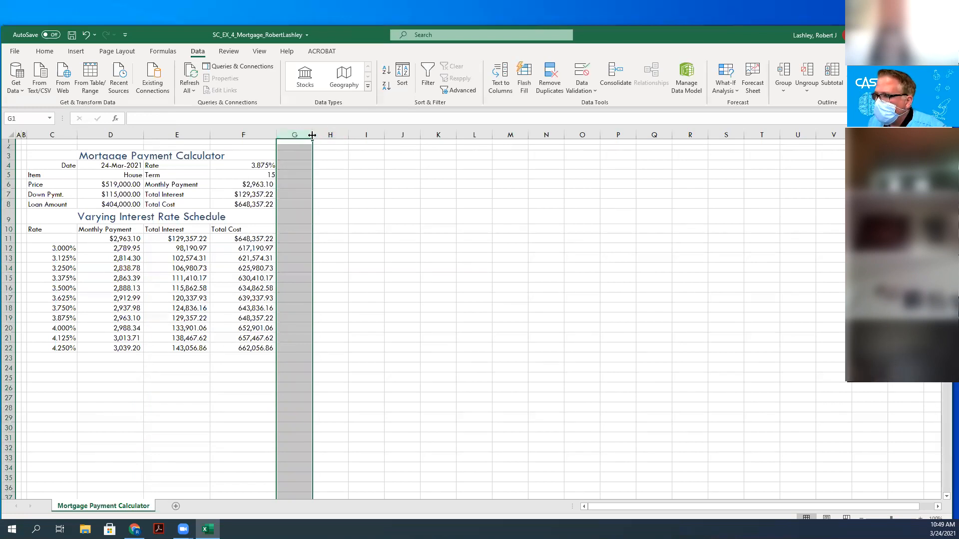
left_click_drag(311, 135, 282, 135)
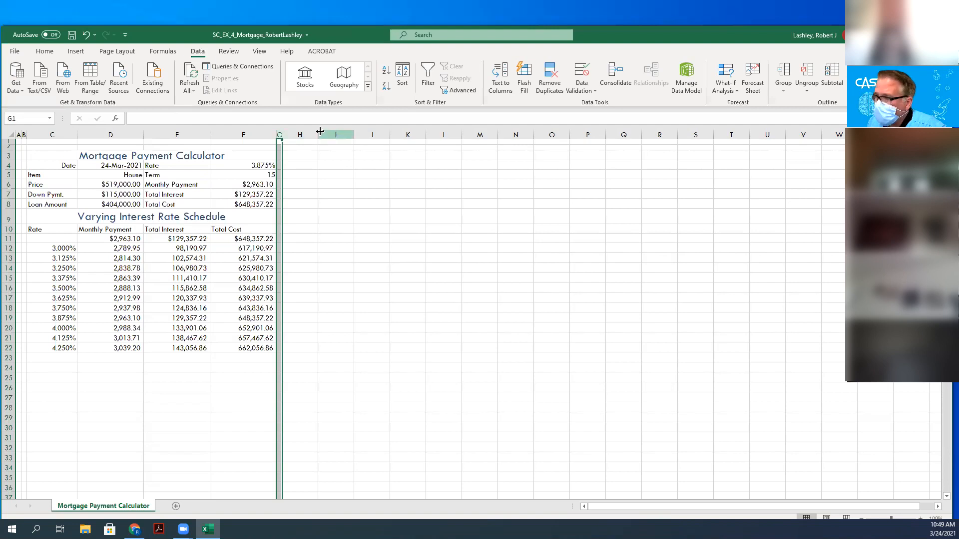
left_click_drag(317, 134, 308, 134)
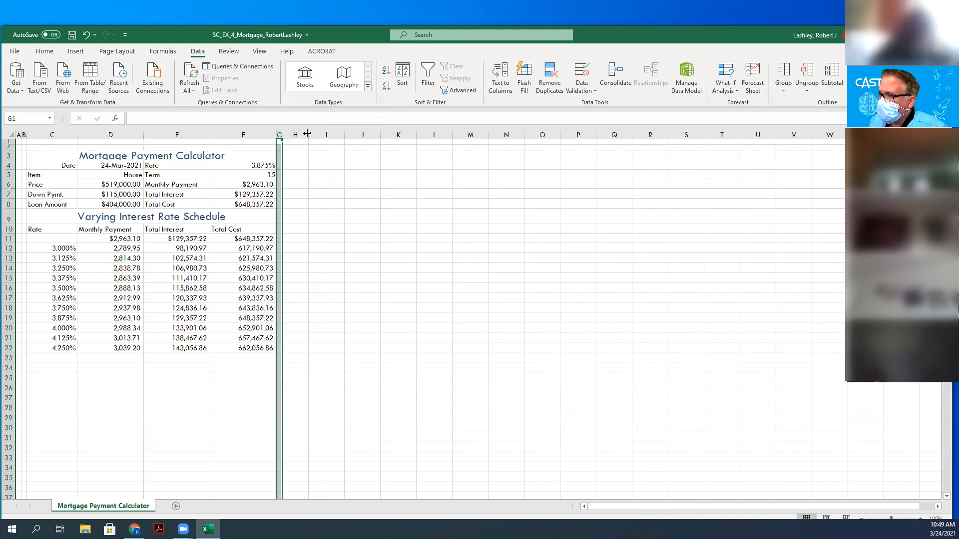
left_click_drag(322, 134, 483, 130)
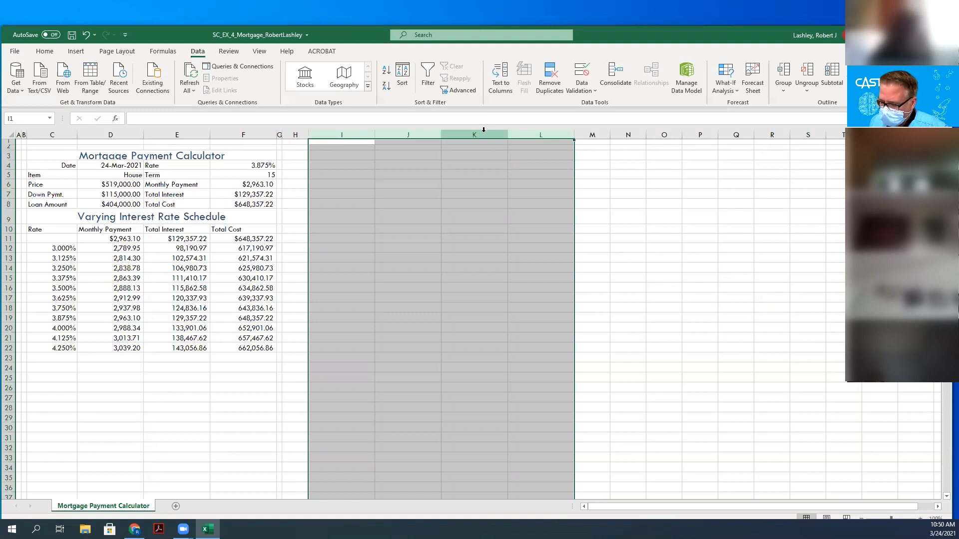
Enter the section title "Amortization Schedule" in cell H3.
left_click(294, 155)
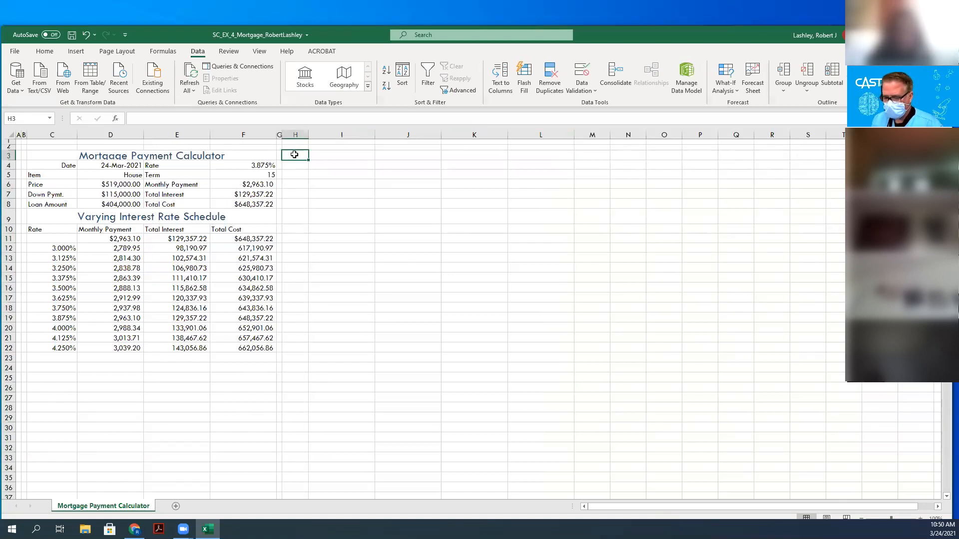
type("Am")
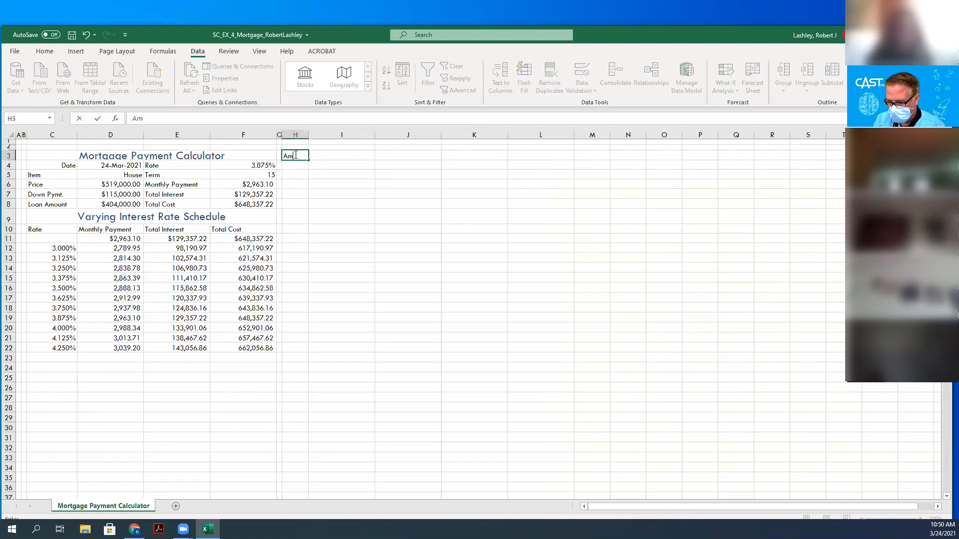
type("ortization Schedul")
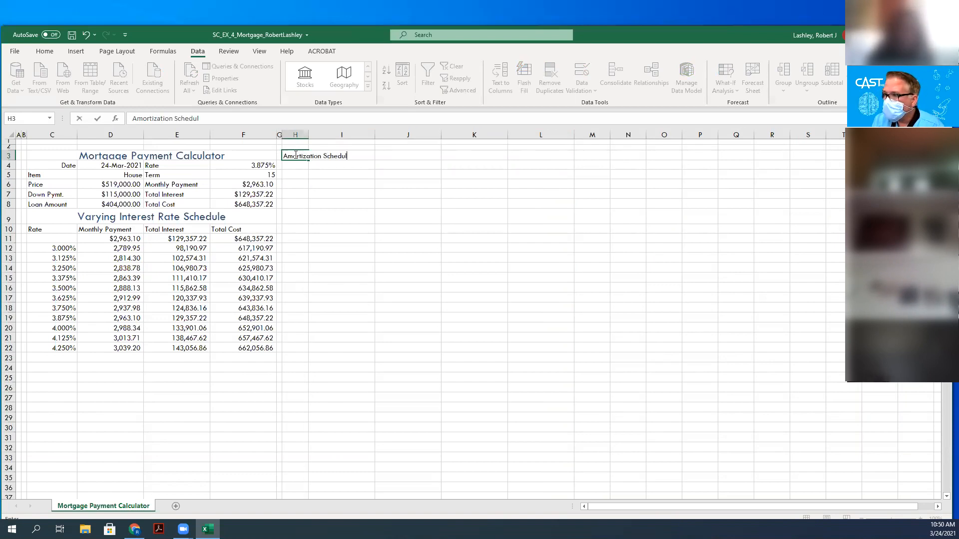
type("e")
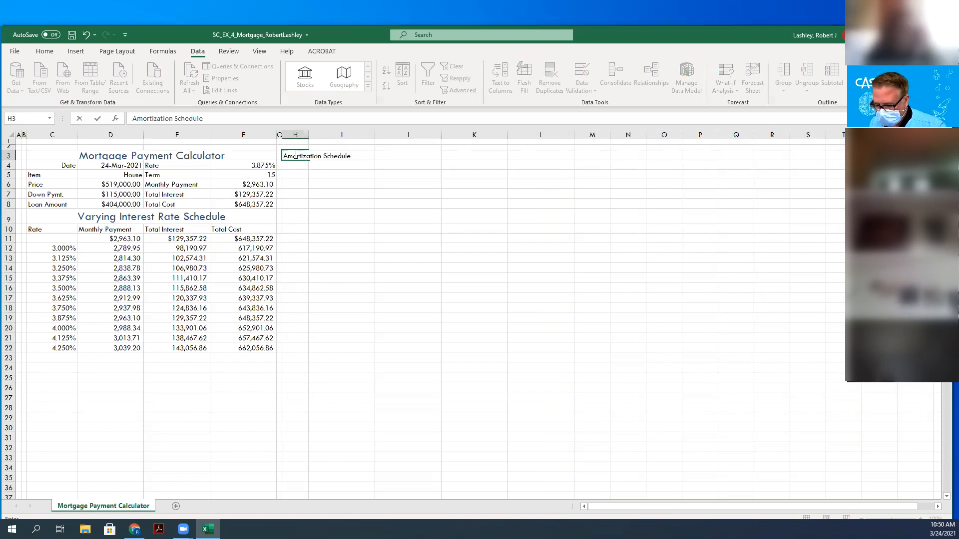
key("Return")
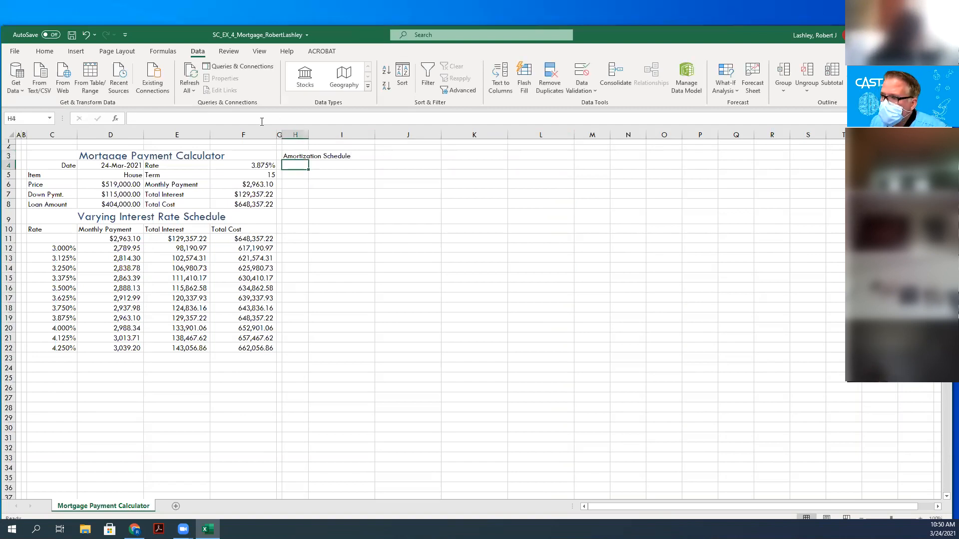
Copy the formatting of the Mortgage Payment Calculator title onto the Amortization Schedule title in H3.
left_click(136, 154)
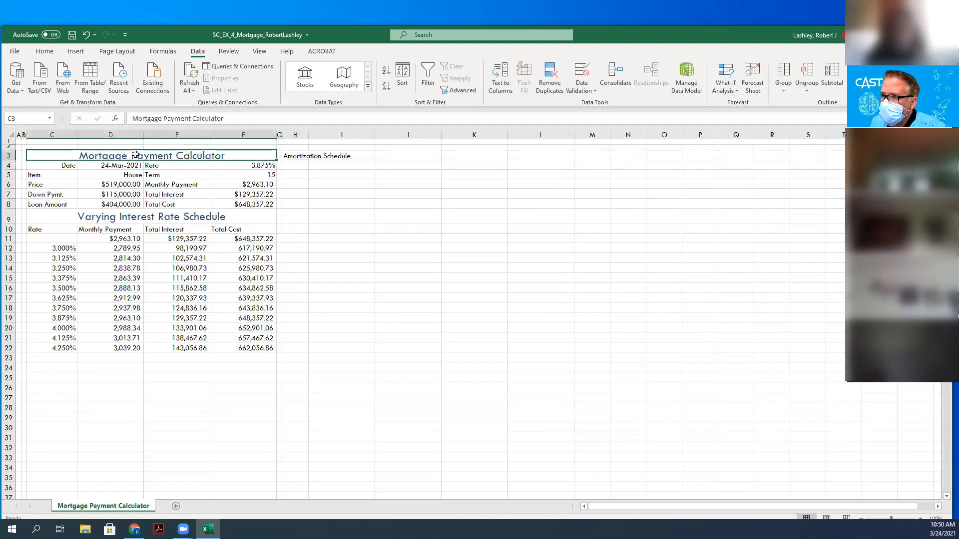
left_click(44, 51)
left_click(44, 89)
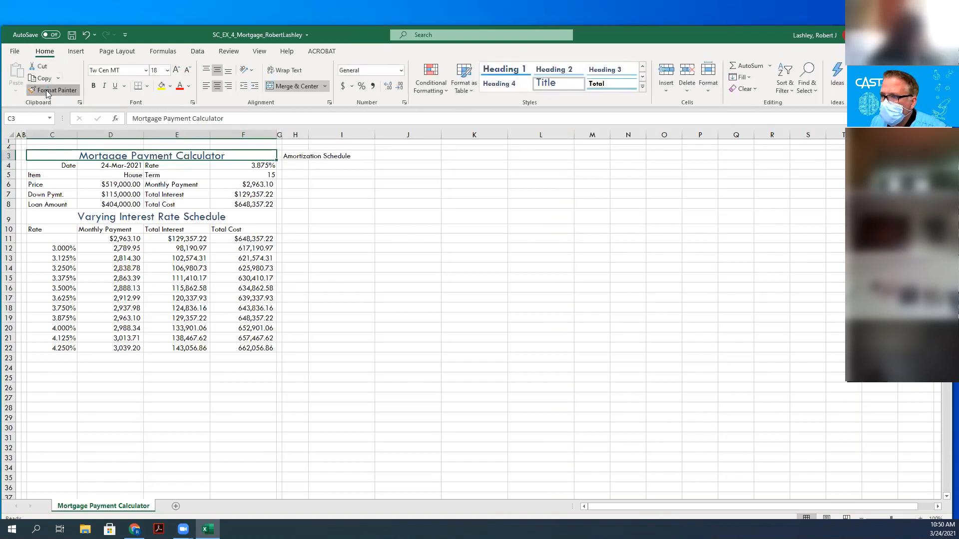
left_click(301, 157)
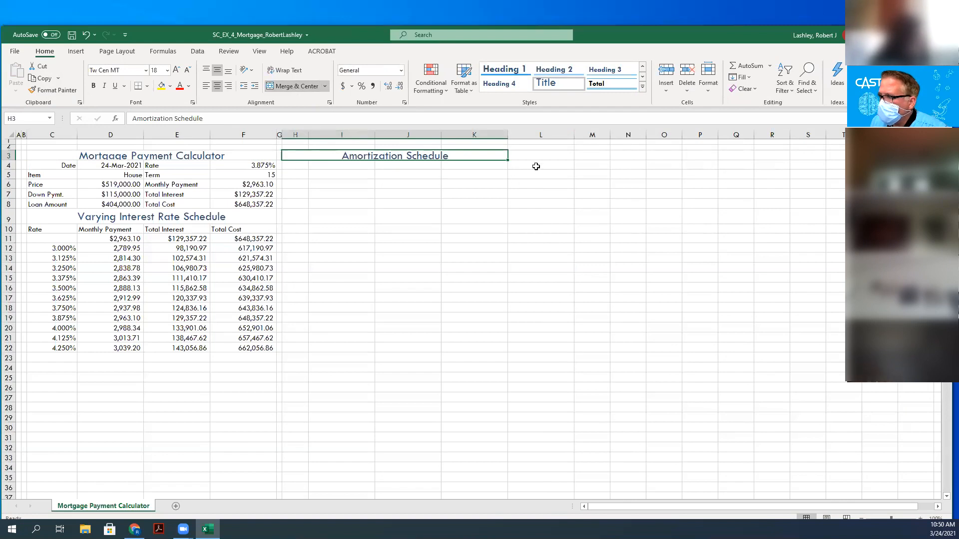
Unmerge the Amortization Schedule title, then merge and center it across H3:L3.
left_click(298, 86)
left_click_drag(295, 157, 527, 162)
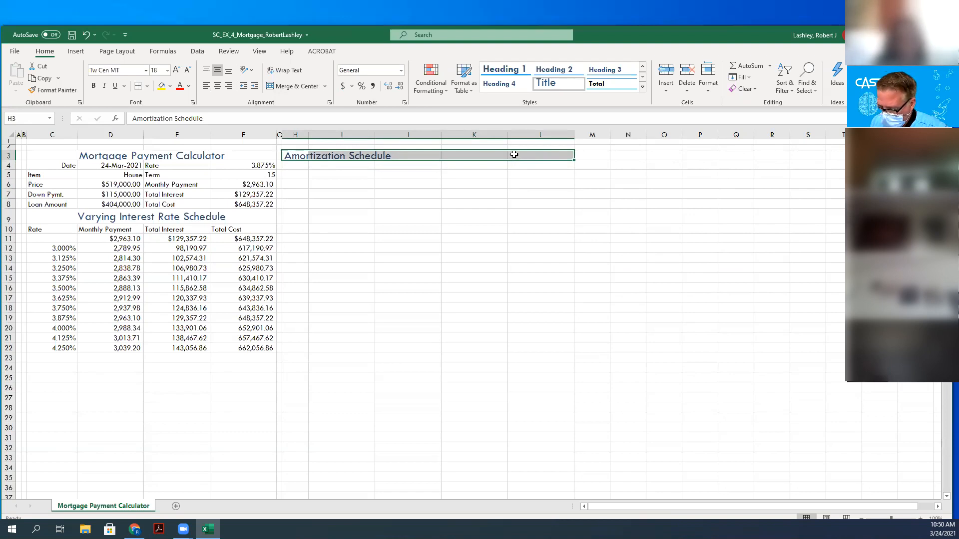
left_click(294, 86)
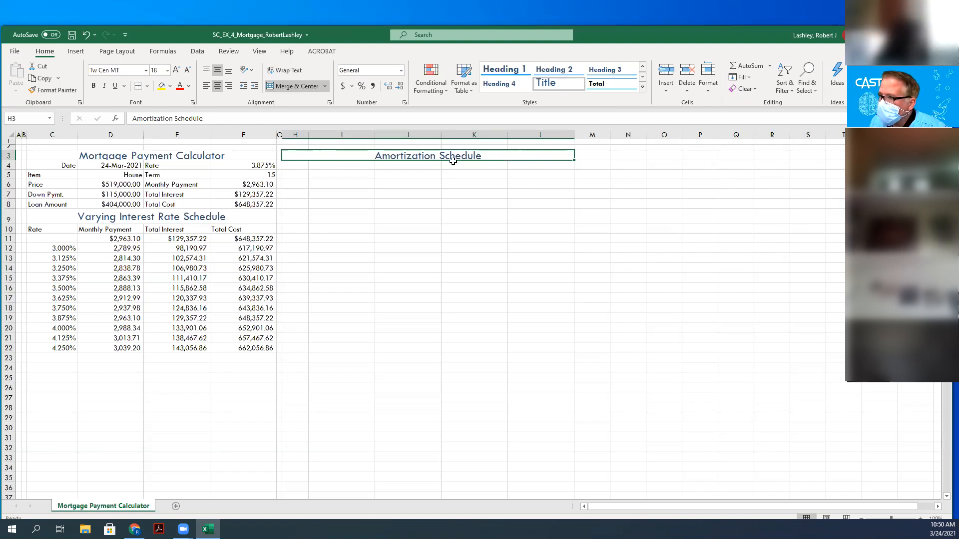
Enter the column headings "Year" in H4 and "Beginning Balance" in I4.
left_click(301, 166)
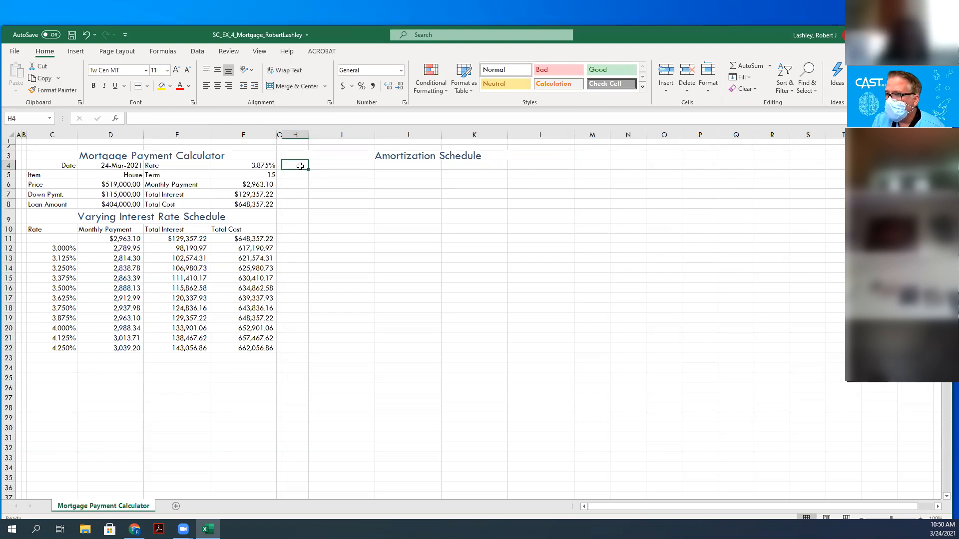
type("Year")
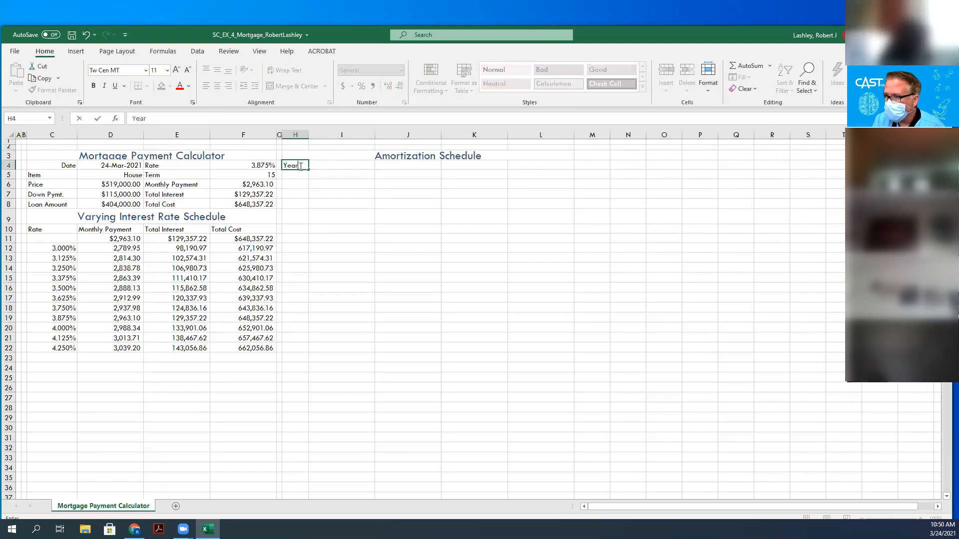
key("Tab")
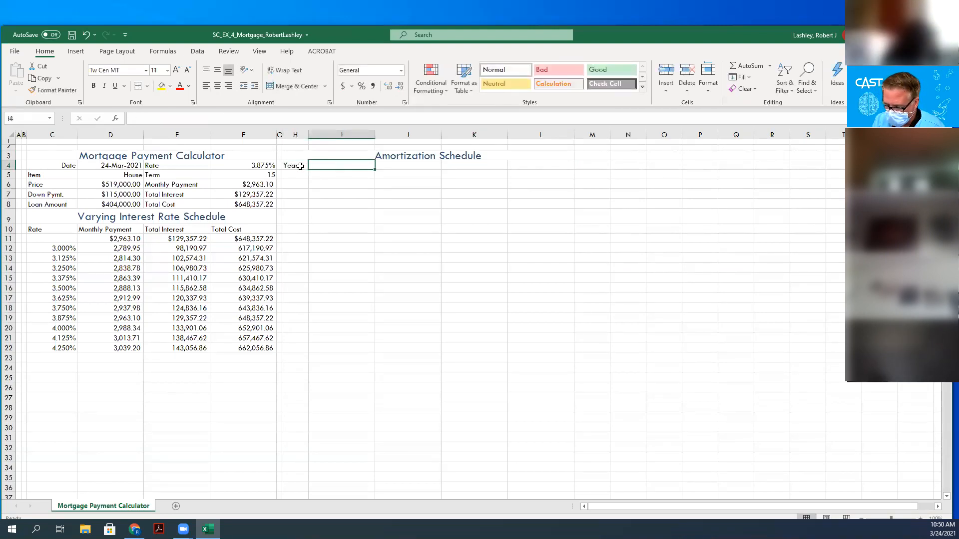
type("Beg")
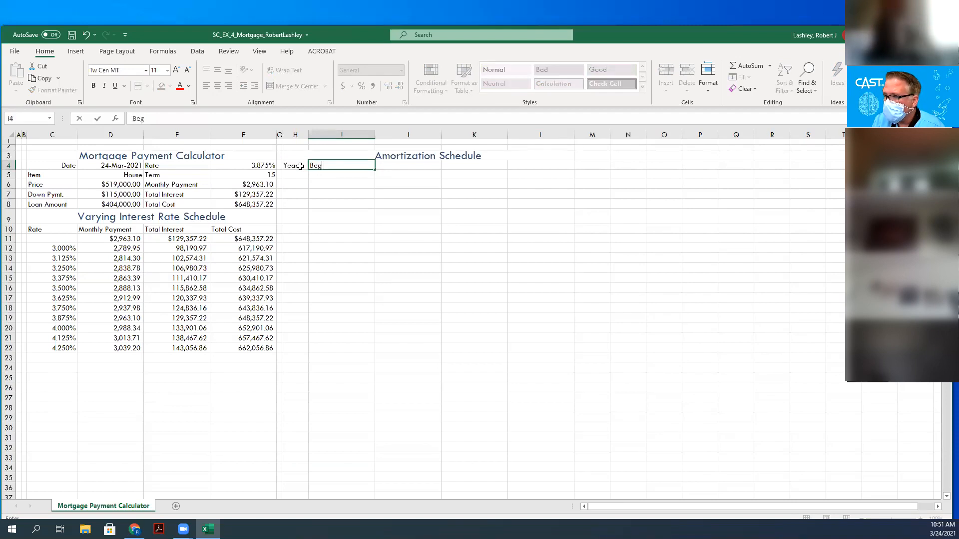
type("inning Balance")
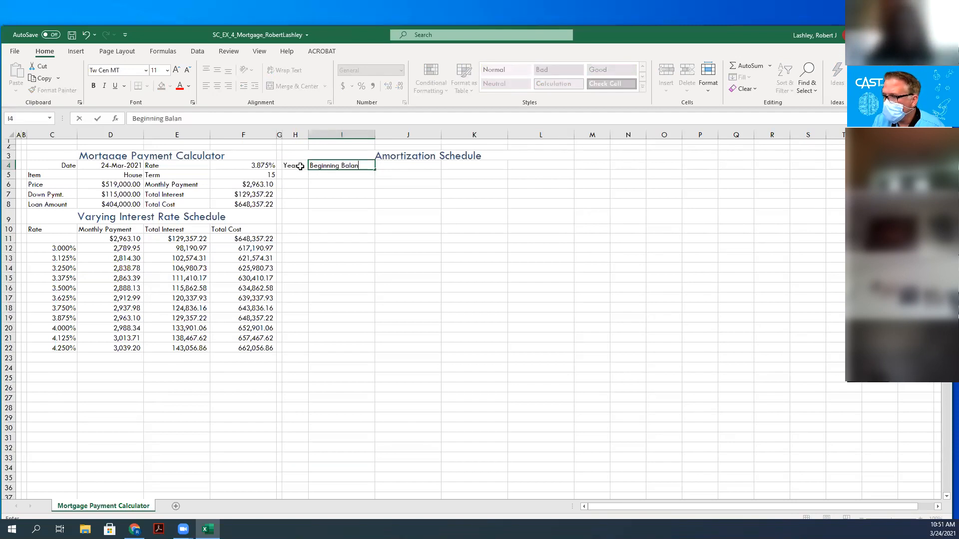
key("ctrl+Return")
key("Tab")
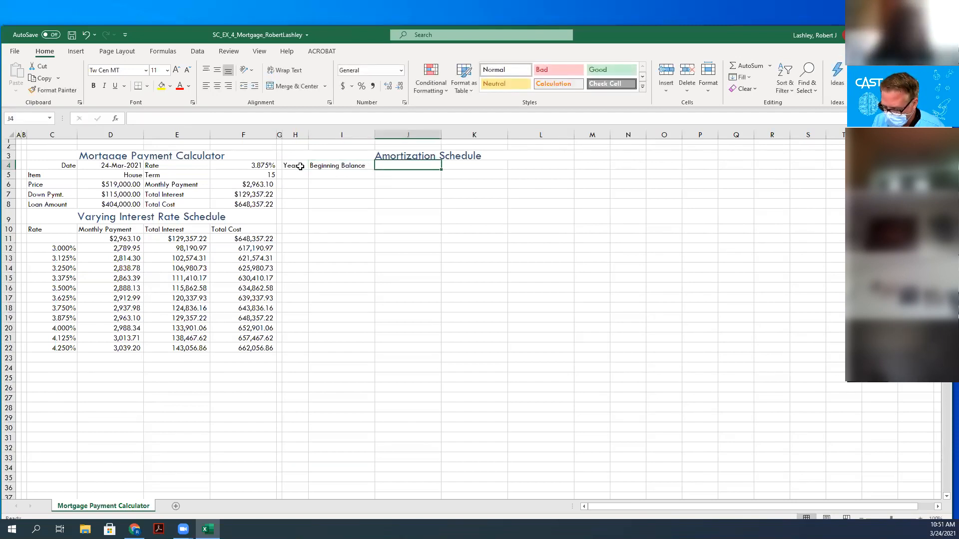
Enter the headings "Paid on Principal" in J4 and "Interest Paid" in K4.
type("P")
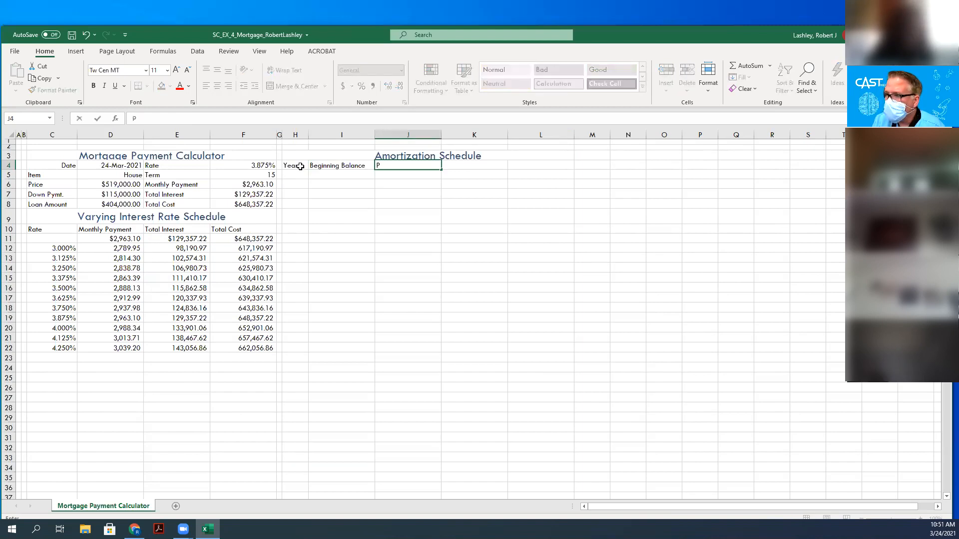
type("aid on Princip")
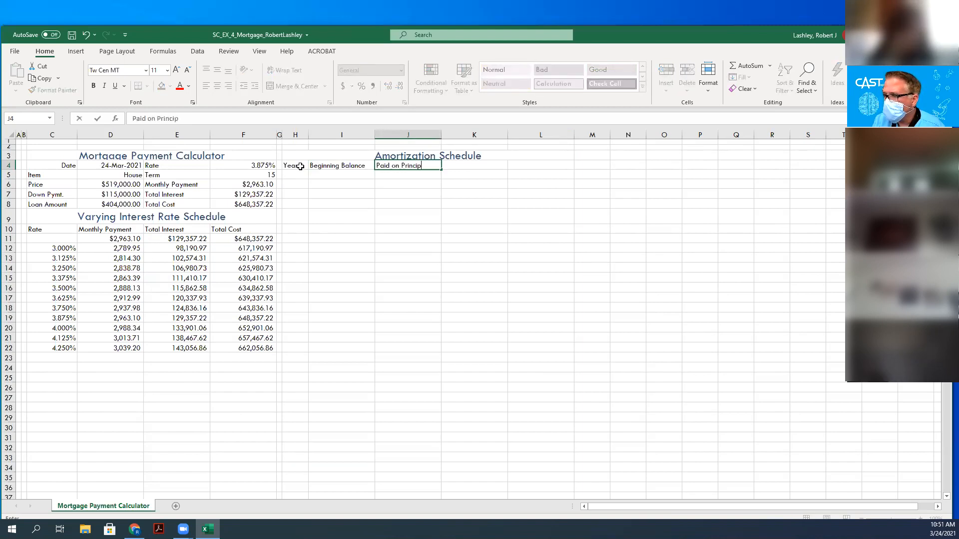
type("al")
key("Tab")
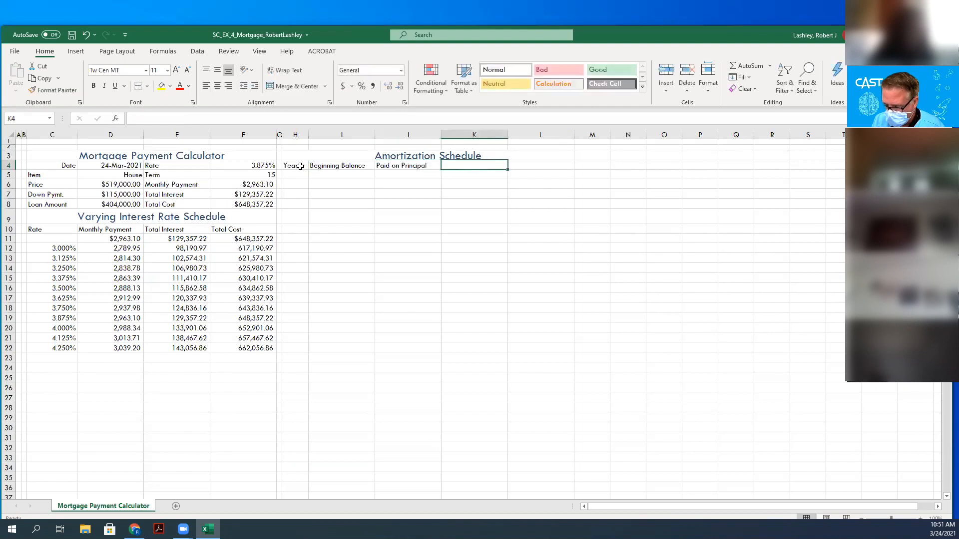
type("Interes")
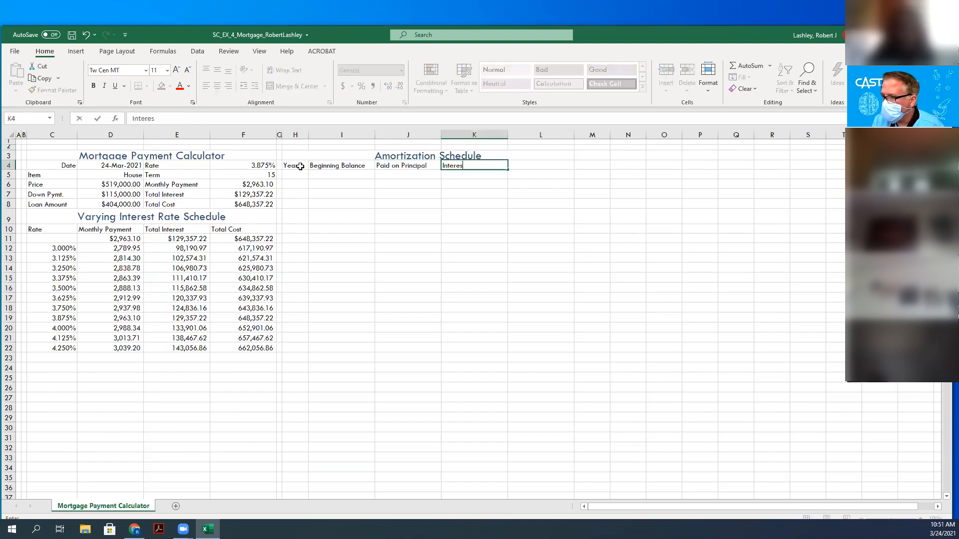
type("t Paid")
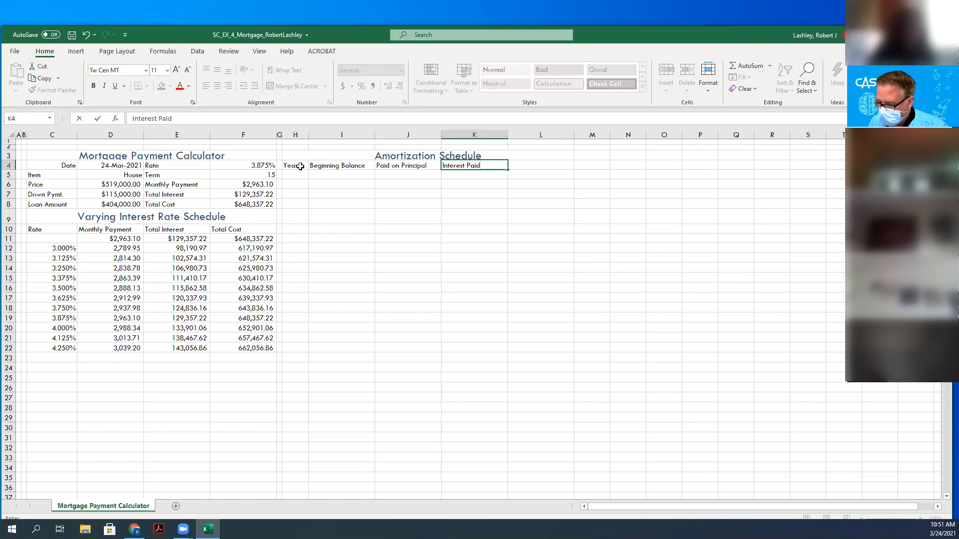
Set the remaining schedule headings to "Ending Balance" in J4, "Paid on Principal" in K4 and "Interest Paid" in L4.
left_click(394, 167)
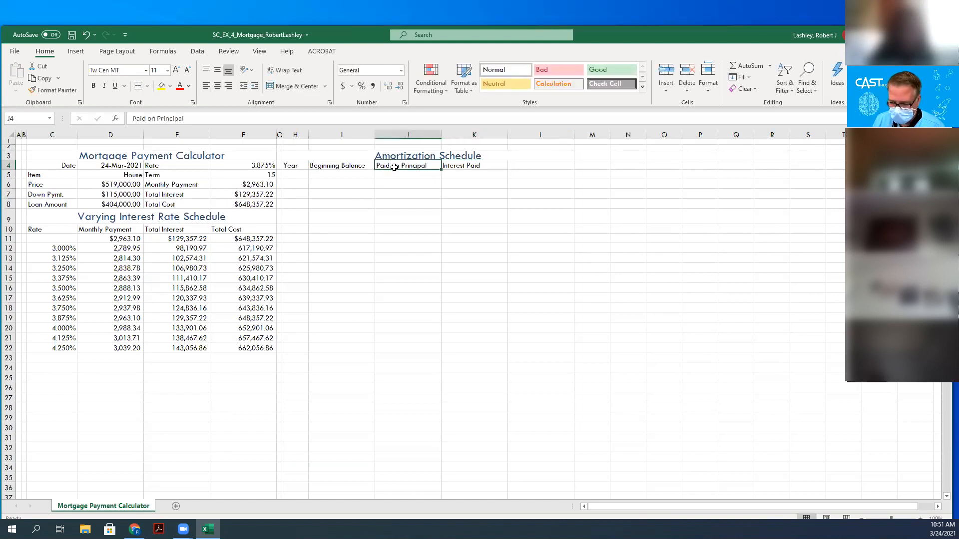
type("Ending Balance")
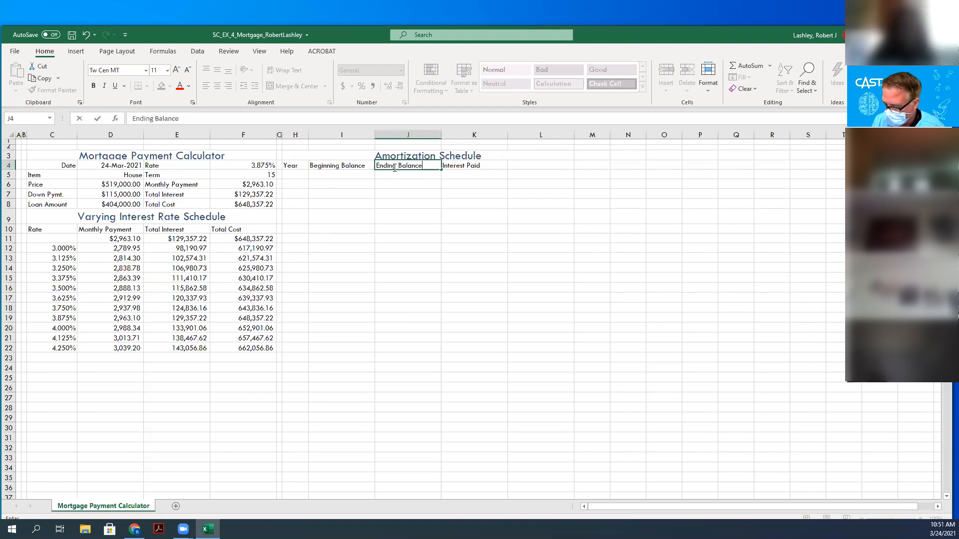
key("Tab")
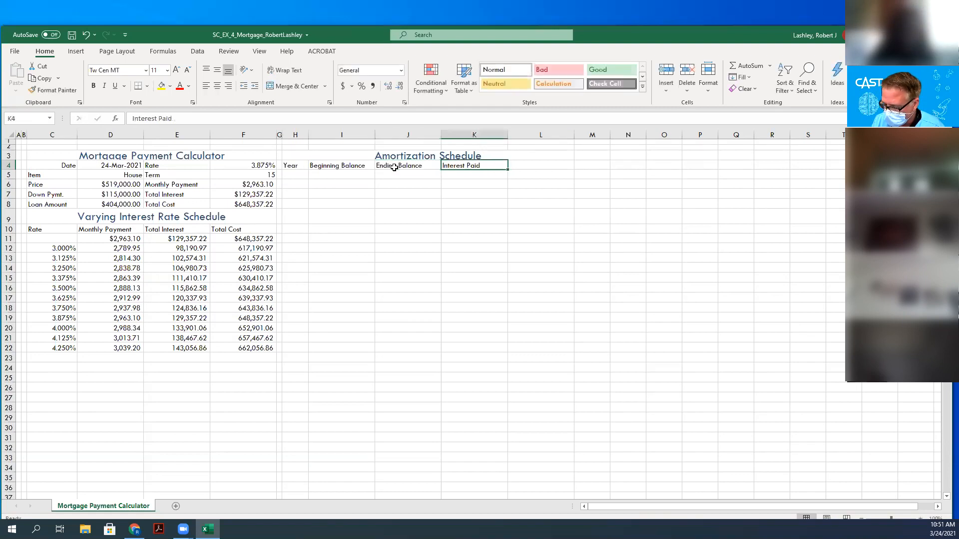
type("P")
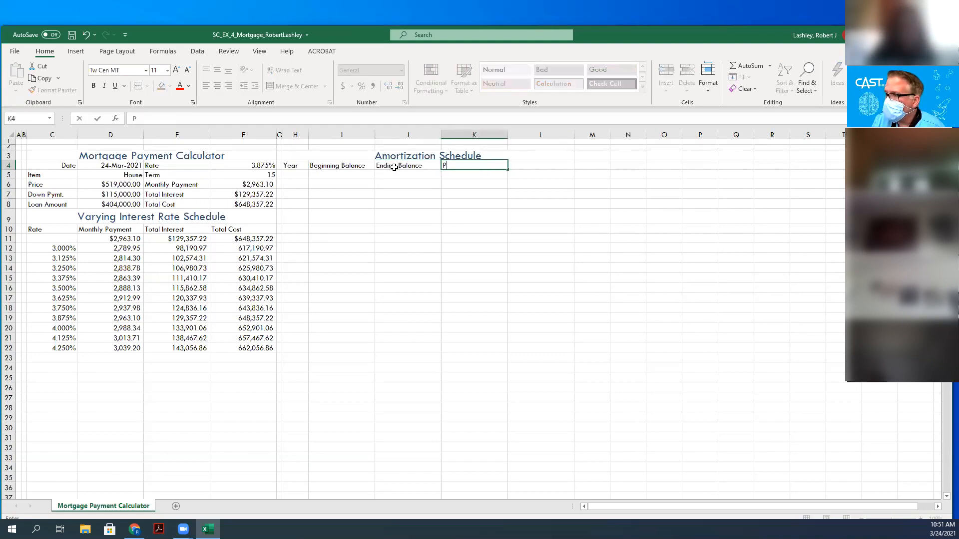
type("aid on ")
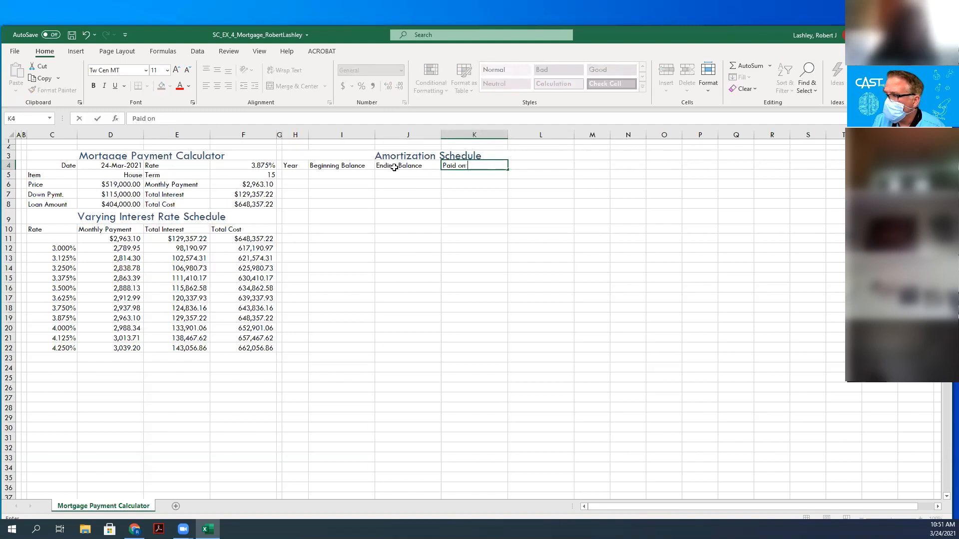
type("Principal")
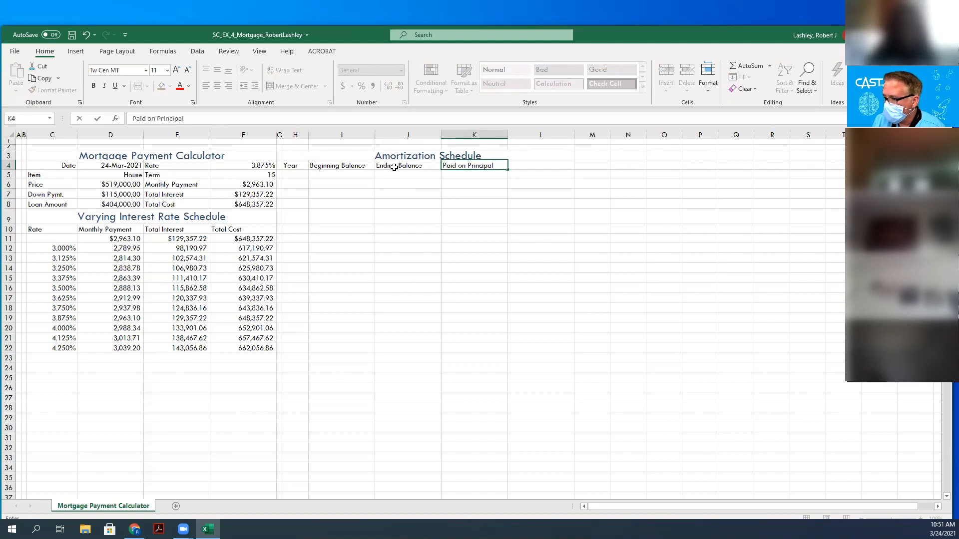
key("Tab")
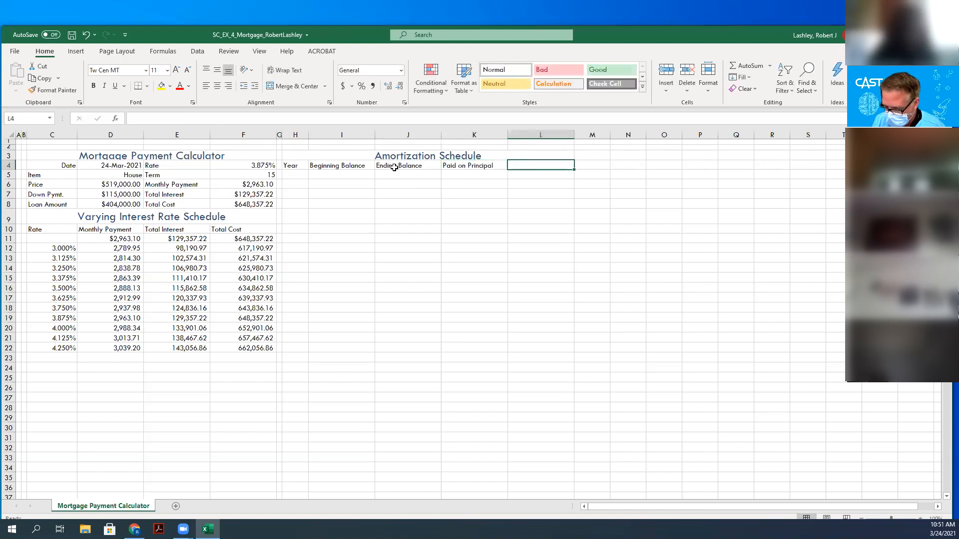
type("Interes")
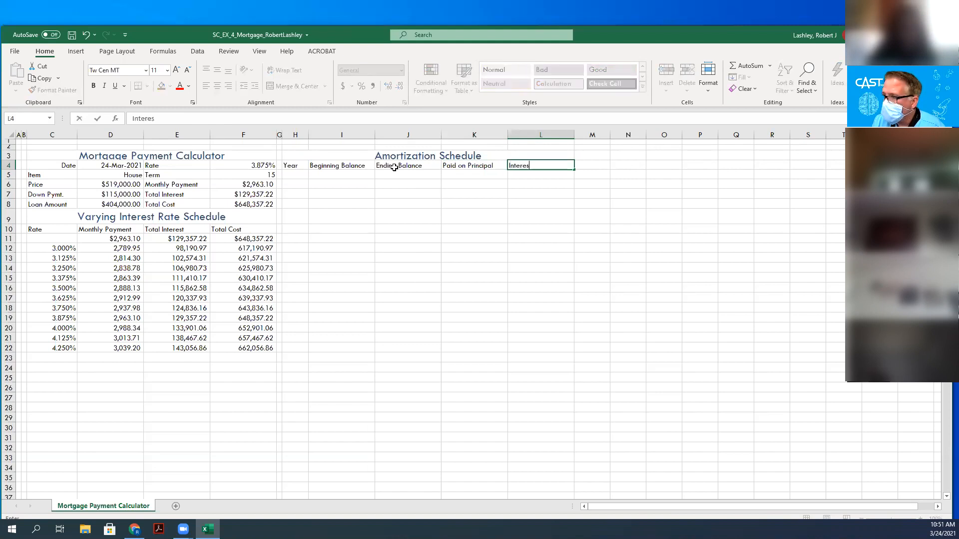
type("t Paid")
key("Return")
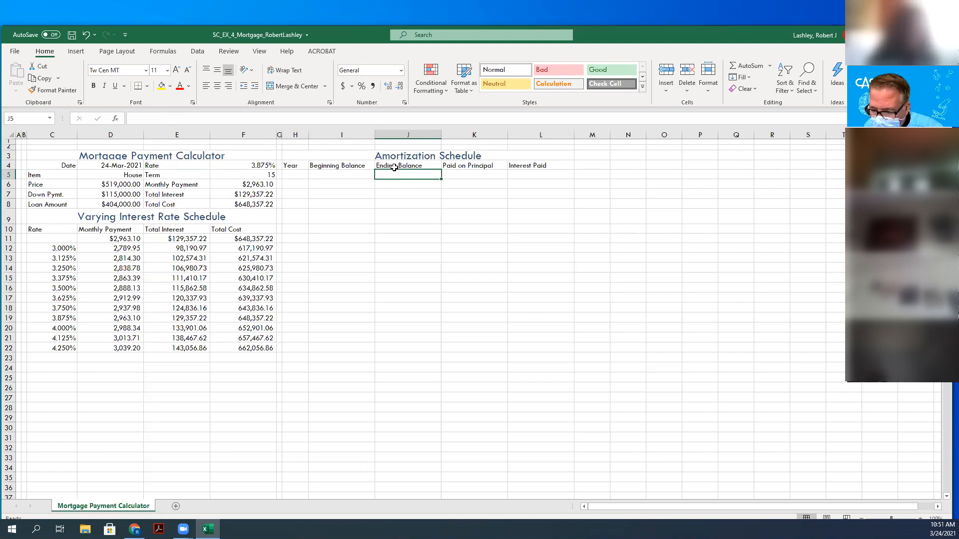
Center the amortization schedule's column headings in H4:L4 horizontally.
left_click(298, 165)
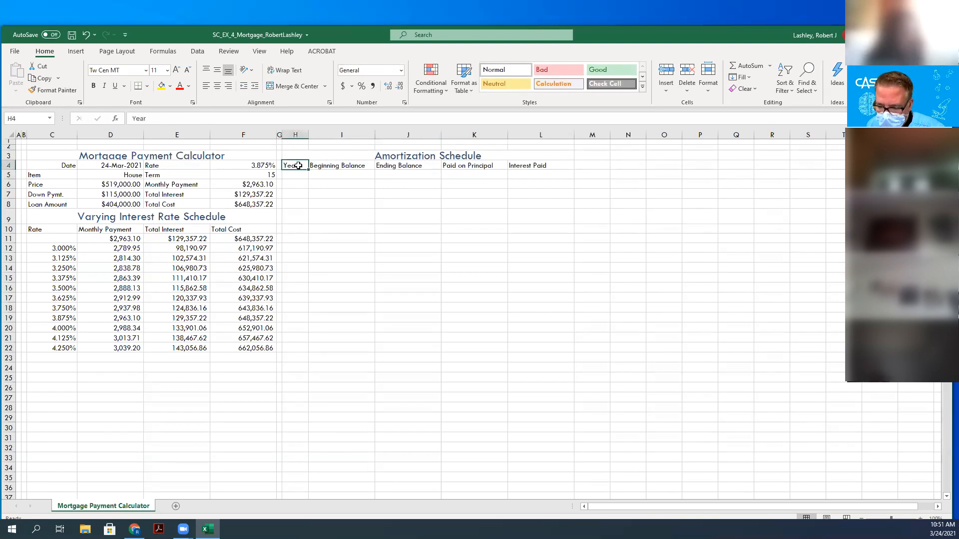
left_click_drag(298, 165, 559, 168)
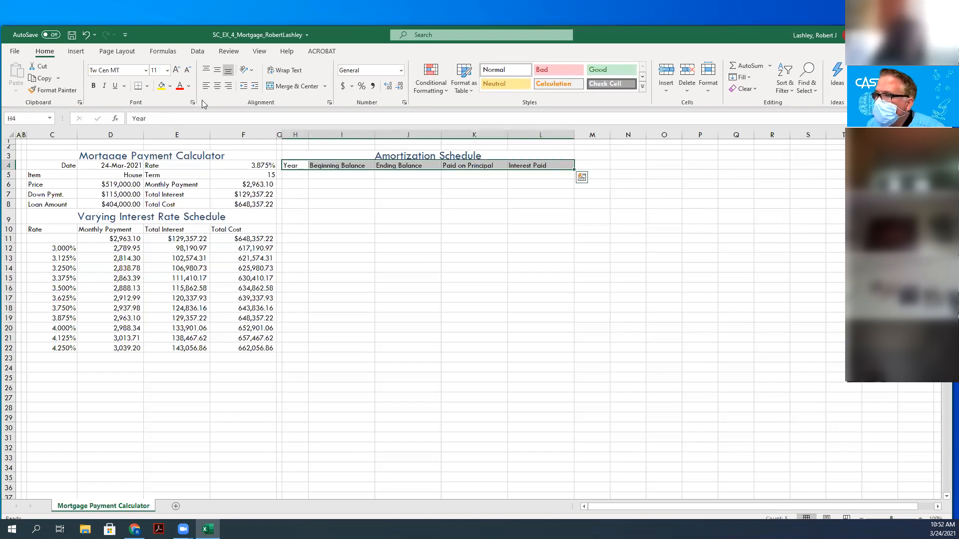
left_click(217, 90)
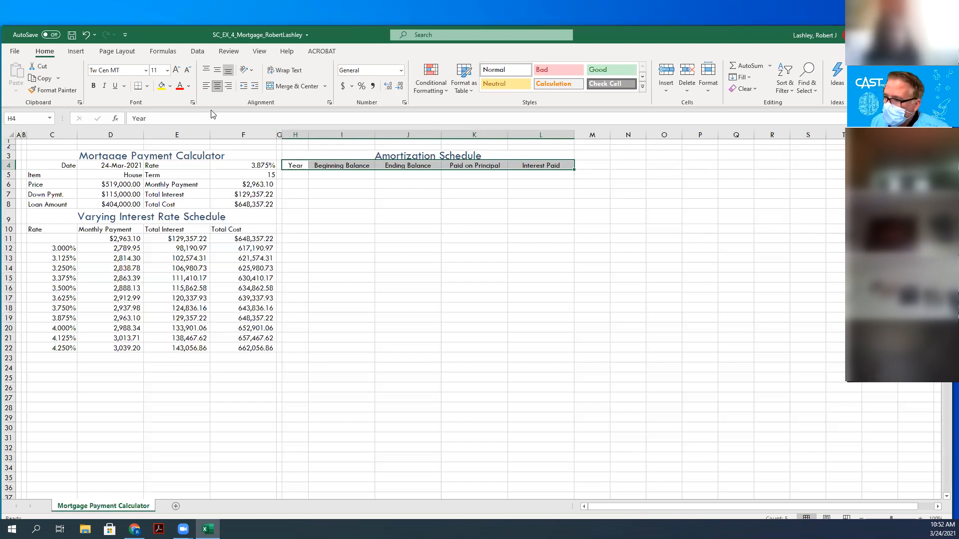
Enter 1 in H5 and 2 in H6, and fill the year series down to 15 in H19.
left_click(295, 173)
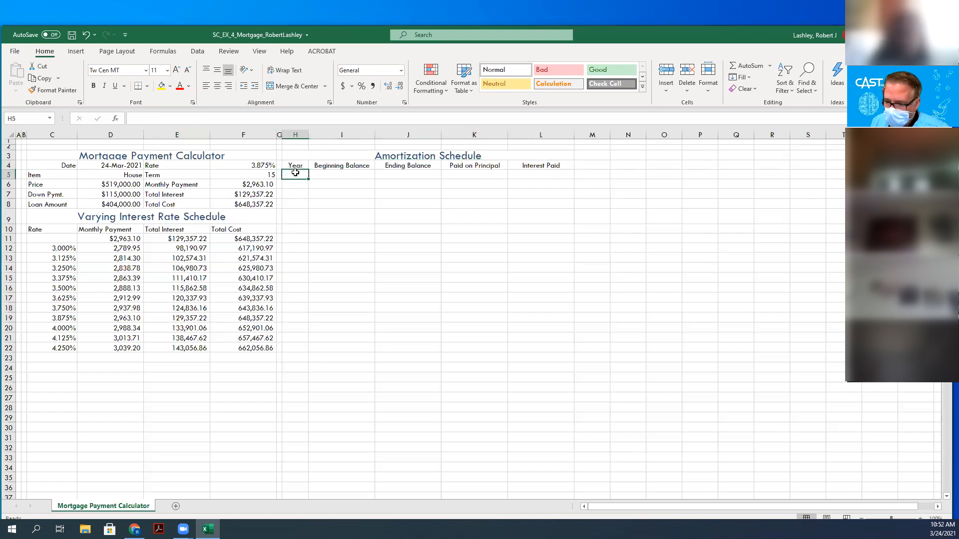
type("1")
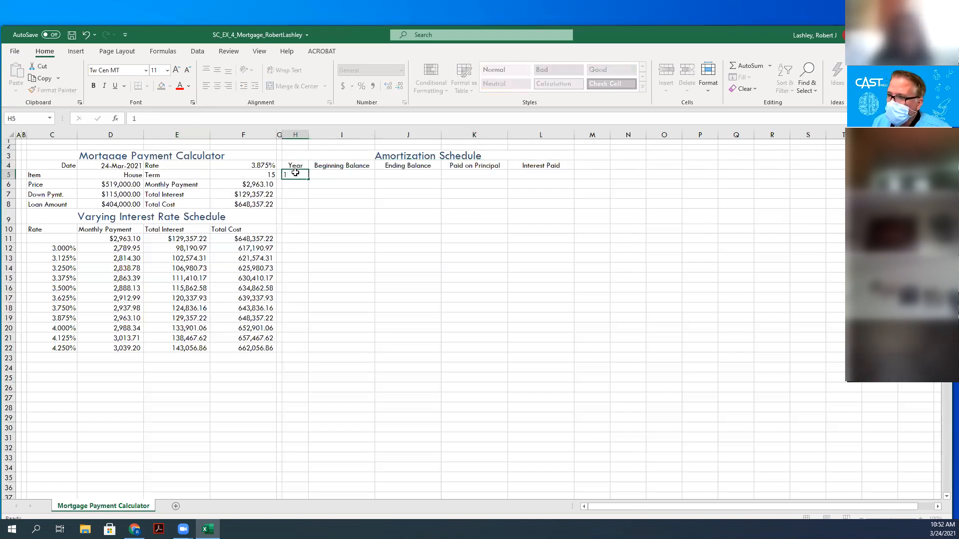
key("Return")
type("2")
key("Return")
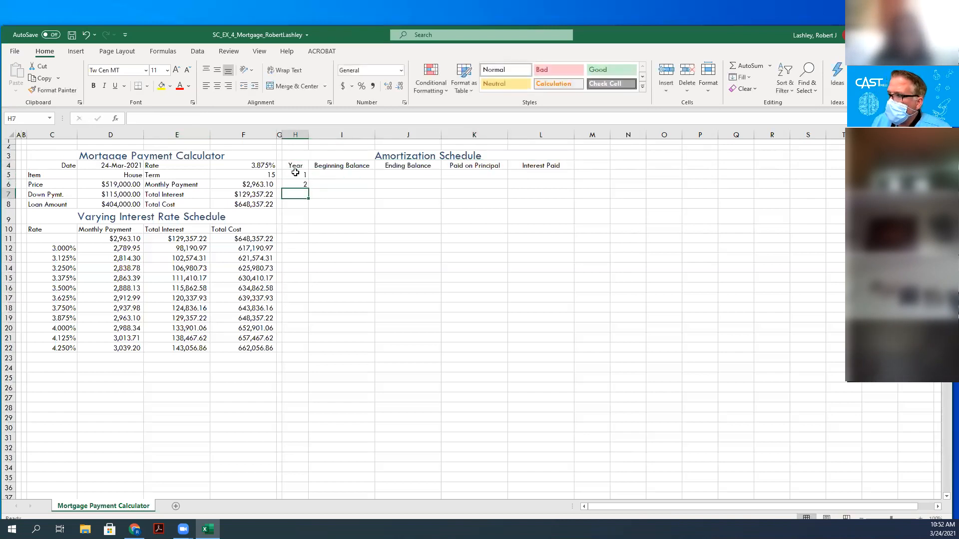
left_click_drag(295, 175, 304, 322)
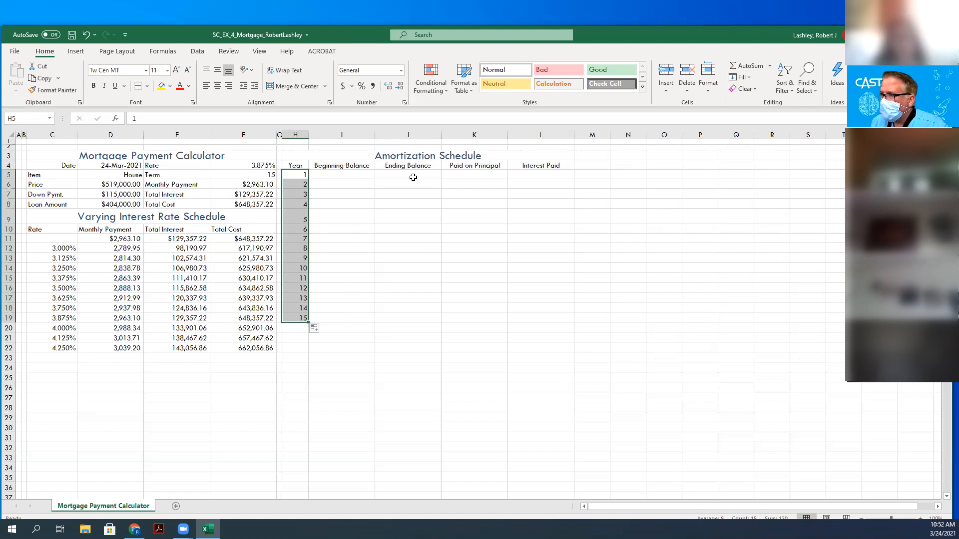
left_click(404, 319)
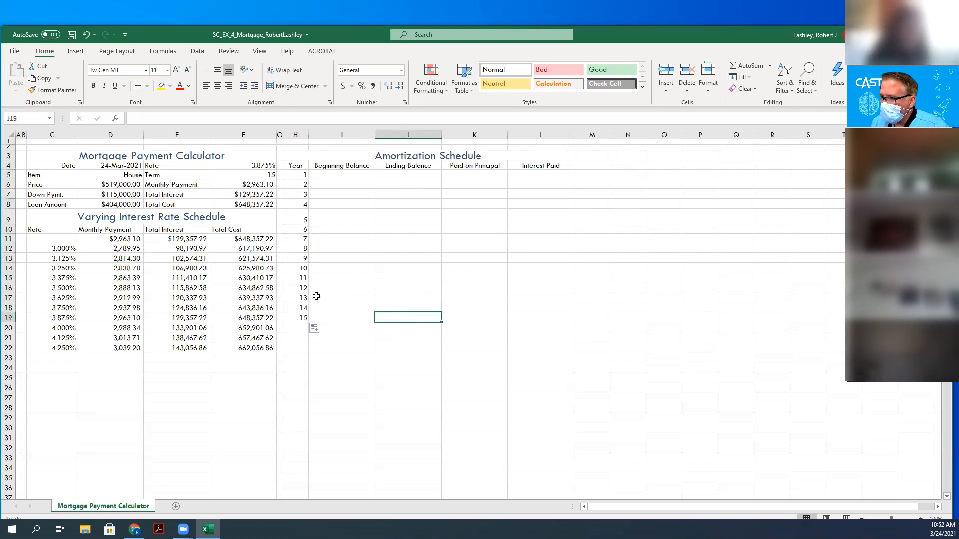
left_click(384, 269)
left_click(393, 278)
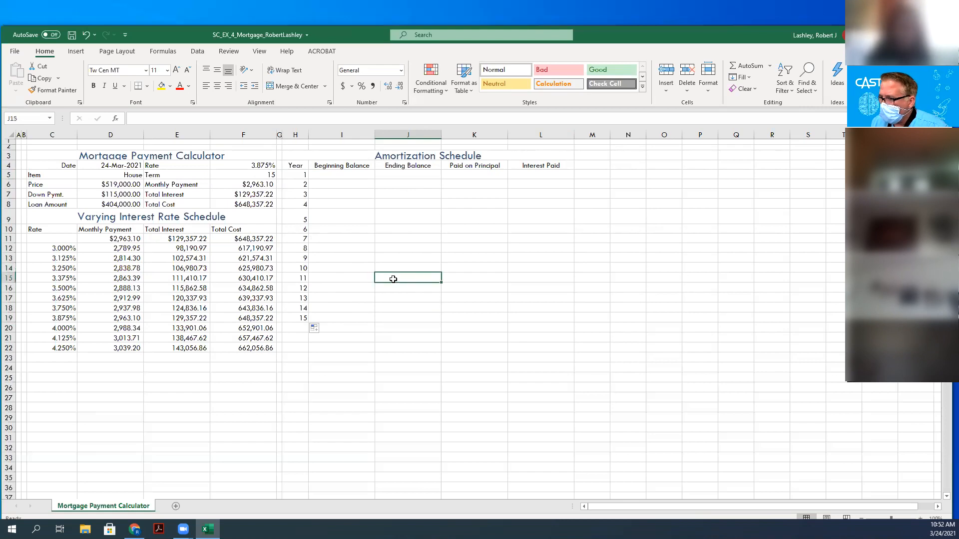
left_click(394, 291)
left_click(394, 300)
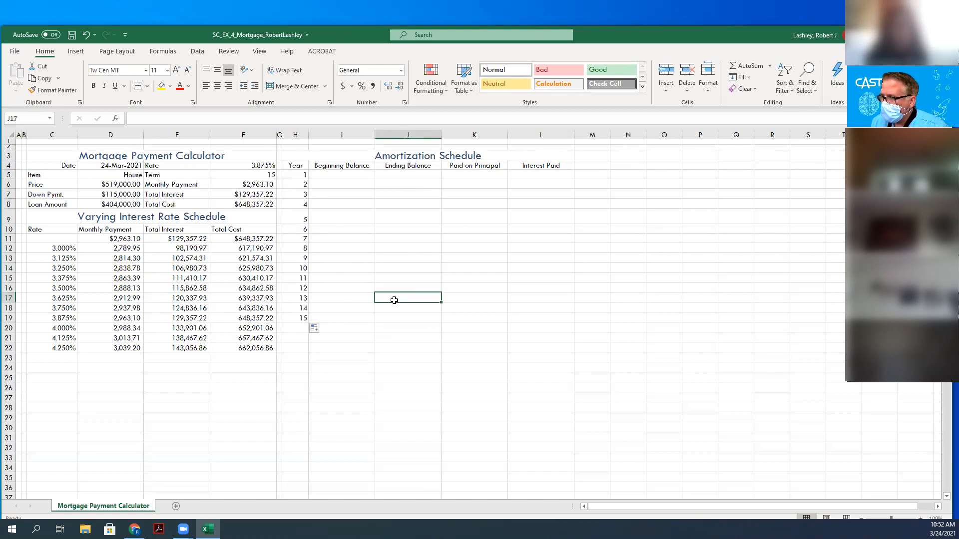
left_click(399, 280)
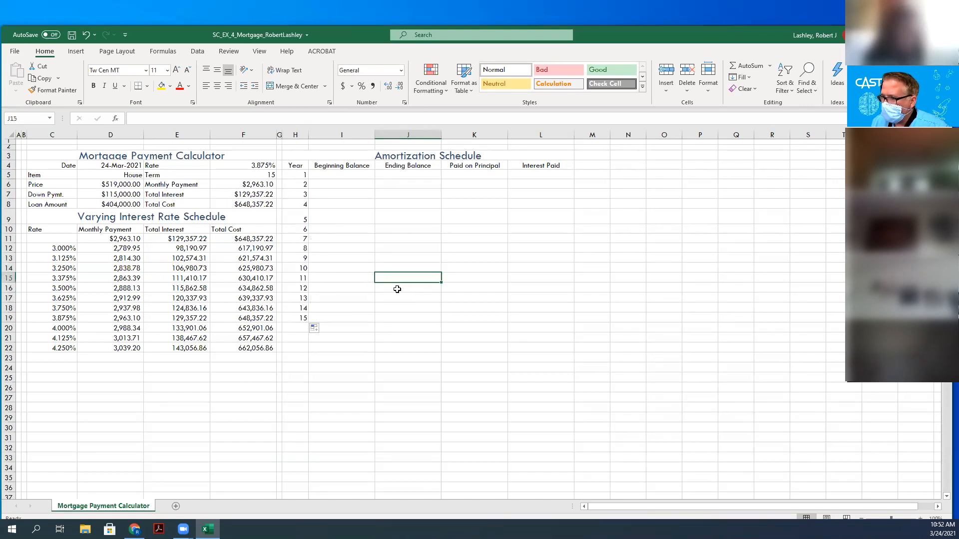
left_click(396, 287)
left_click(396, 297)
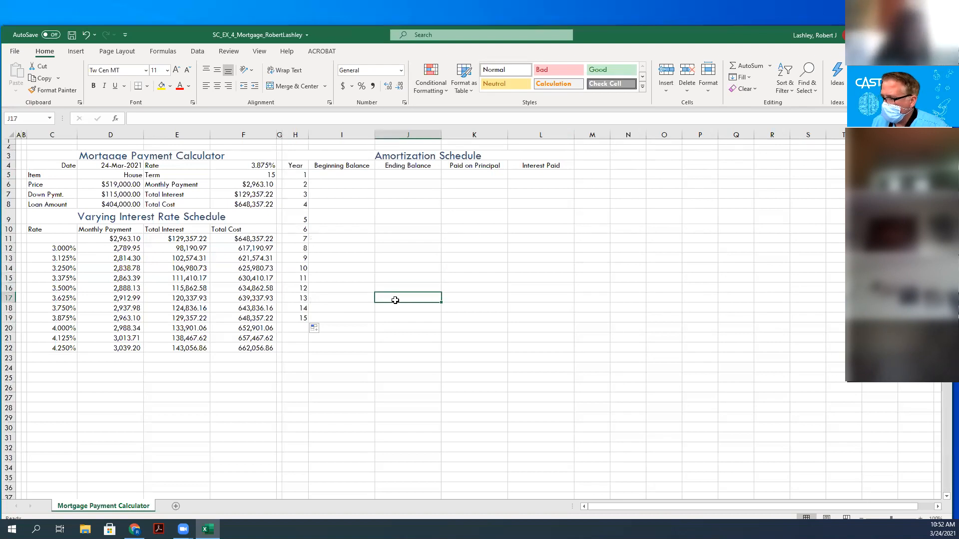
left_click(397, 306)
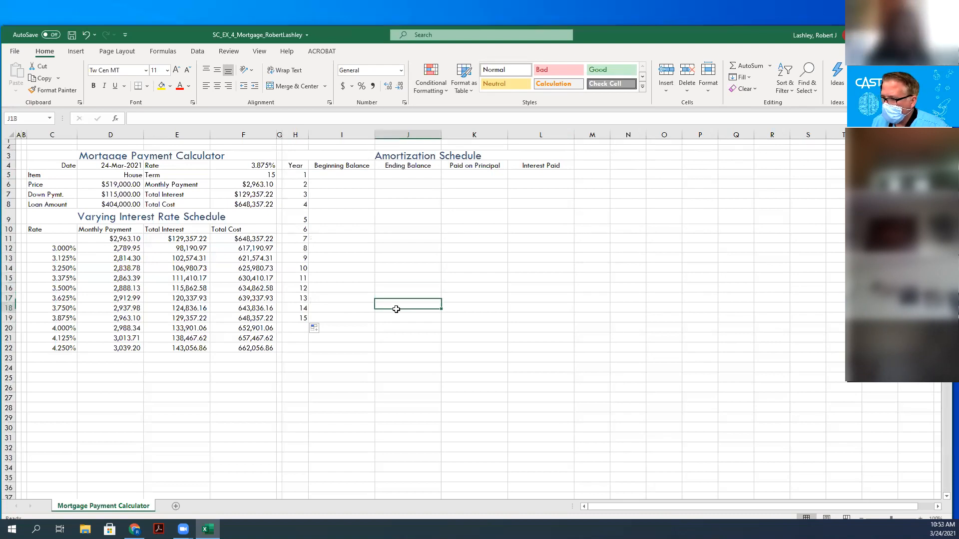
left_click(395, 278)
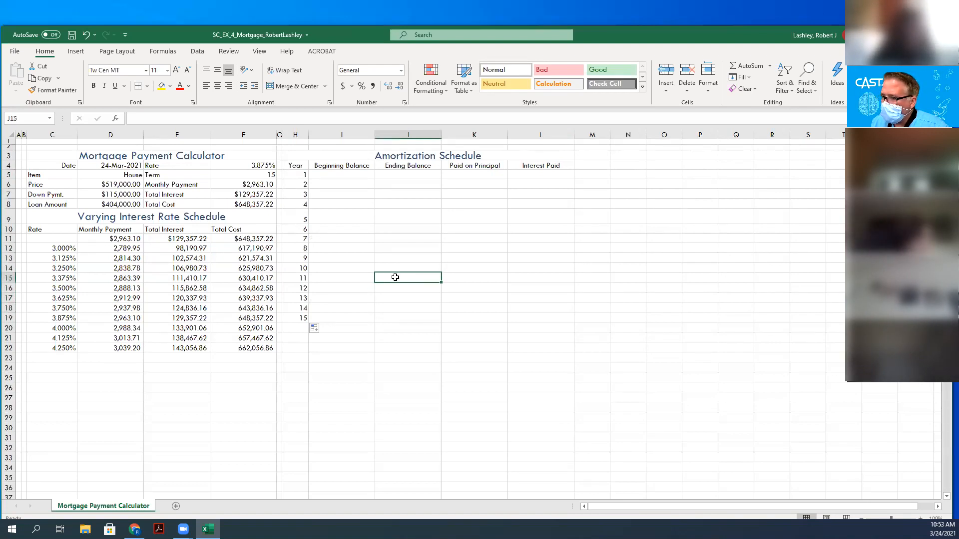
left_click(249, 174)
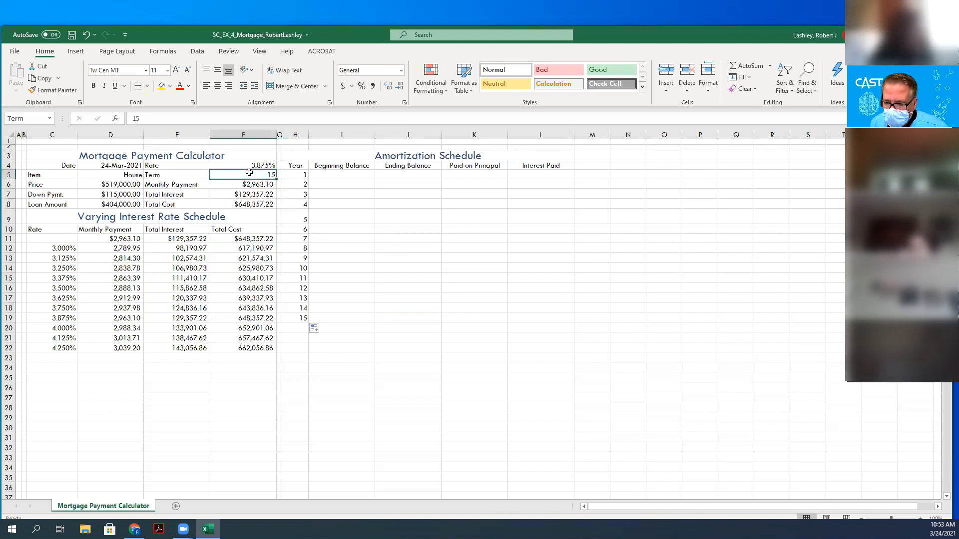
left_click(399, 298)
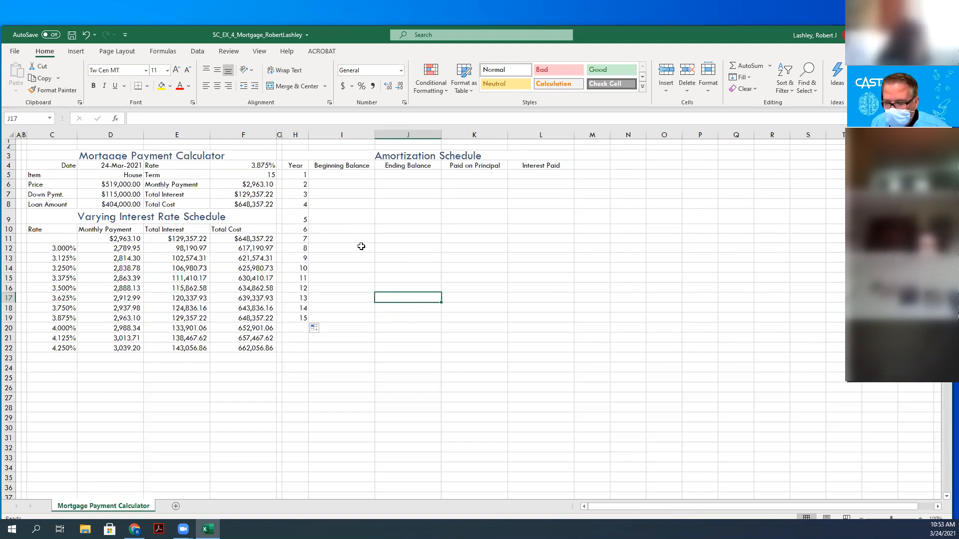
Enter the formula =D8 in I5 so the first beginning balance refers to the loan amount.
left_click(343, 177)
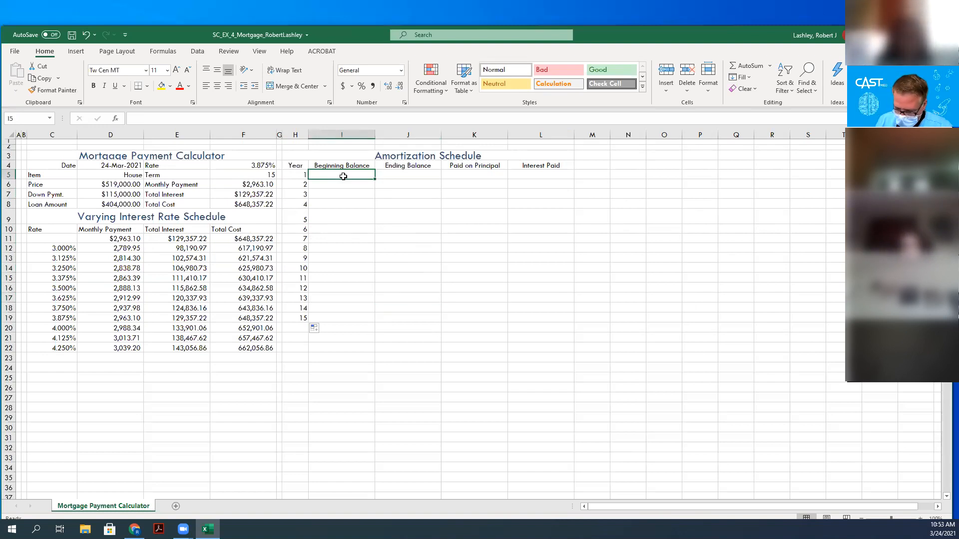
type("=")
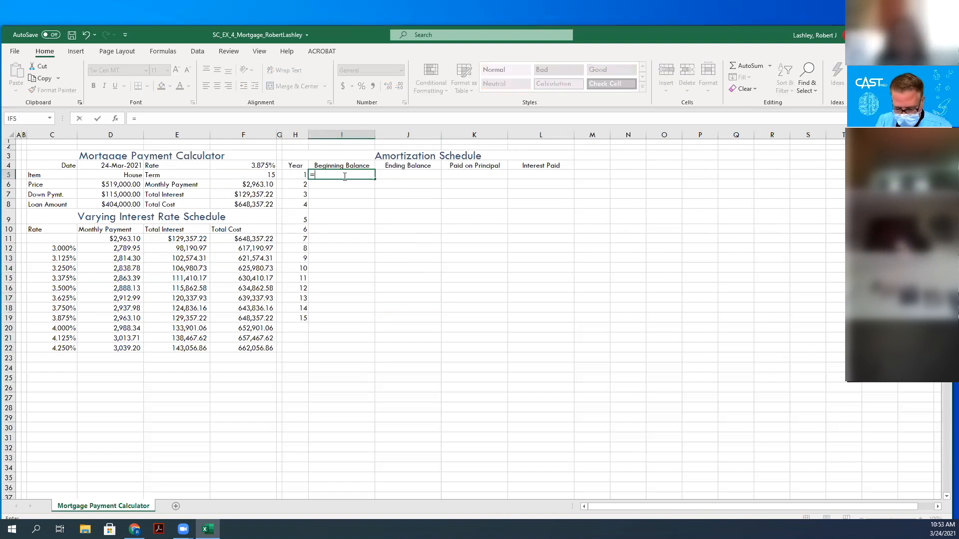
type("d8")
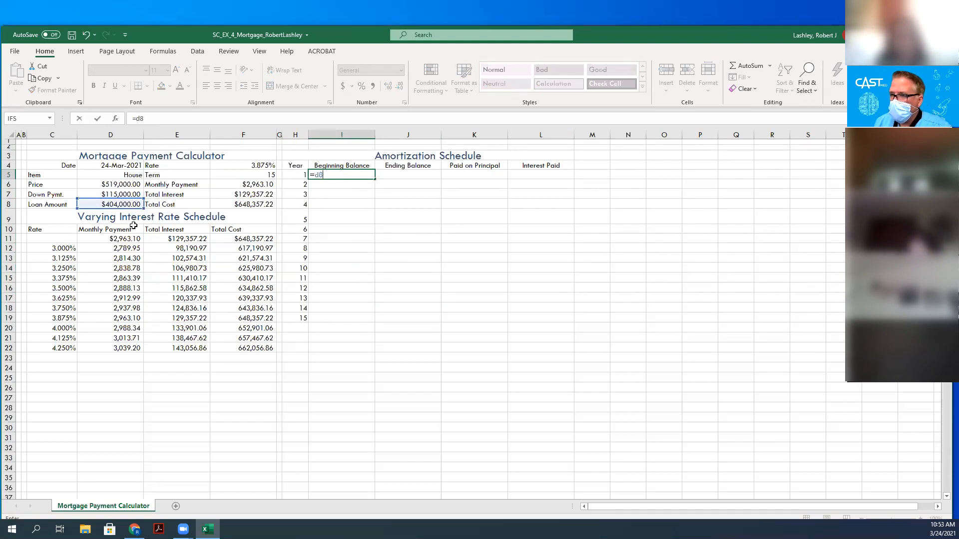
key("Return")
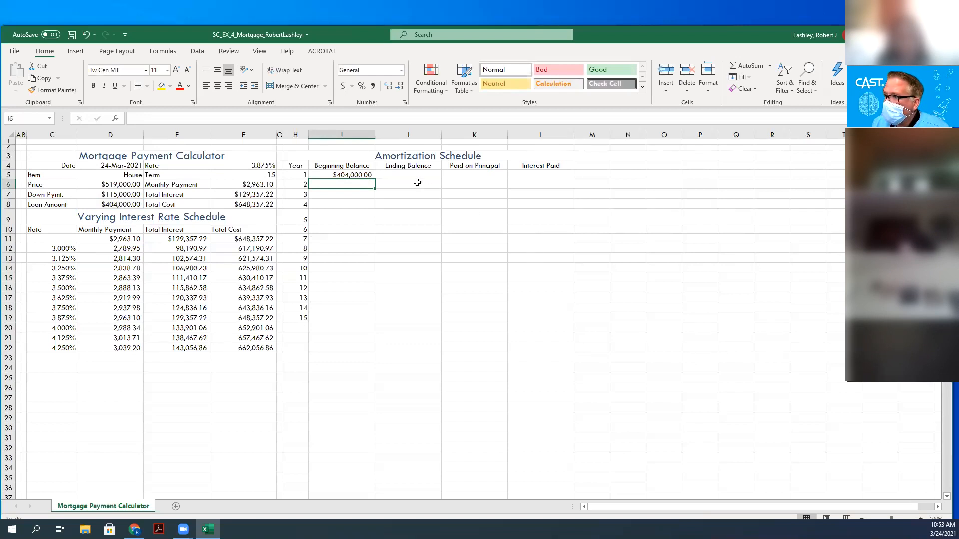
Begin an IF formula for the ending balance in J5 with the logical test H5<=$F$5.
left_click(405, 174)
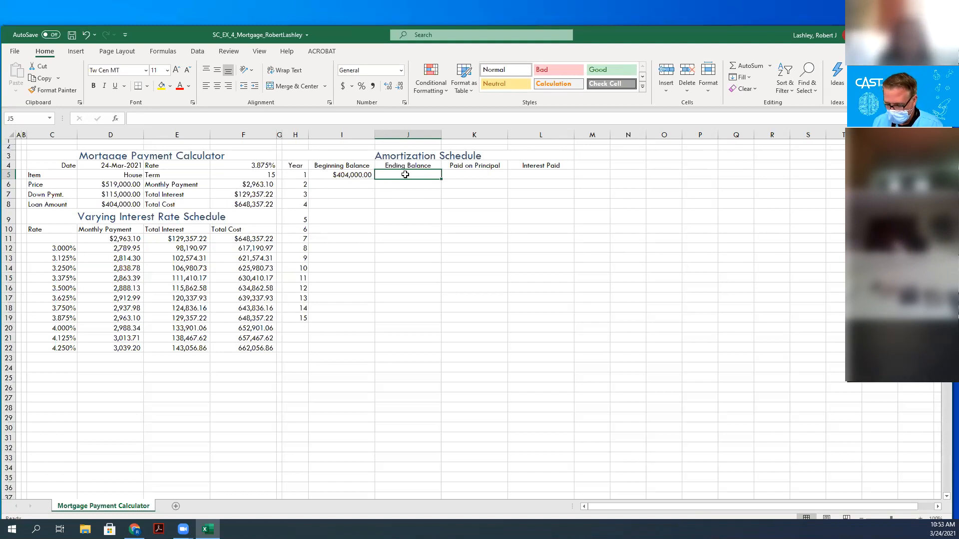
type("=i")
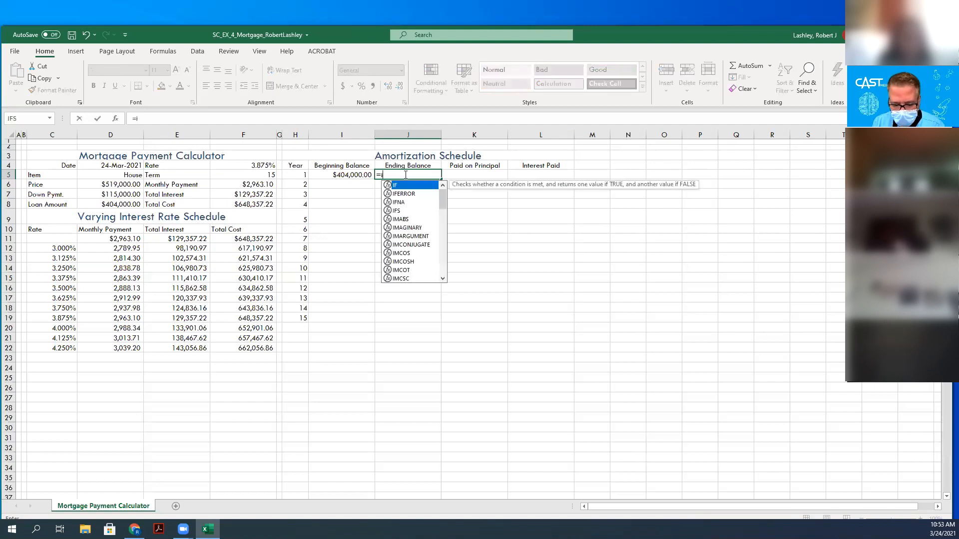
type("f(h")
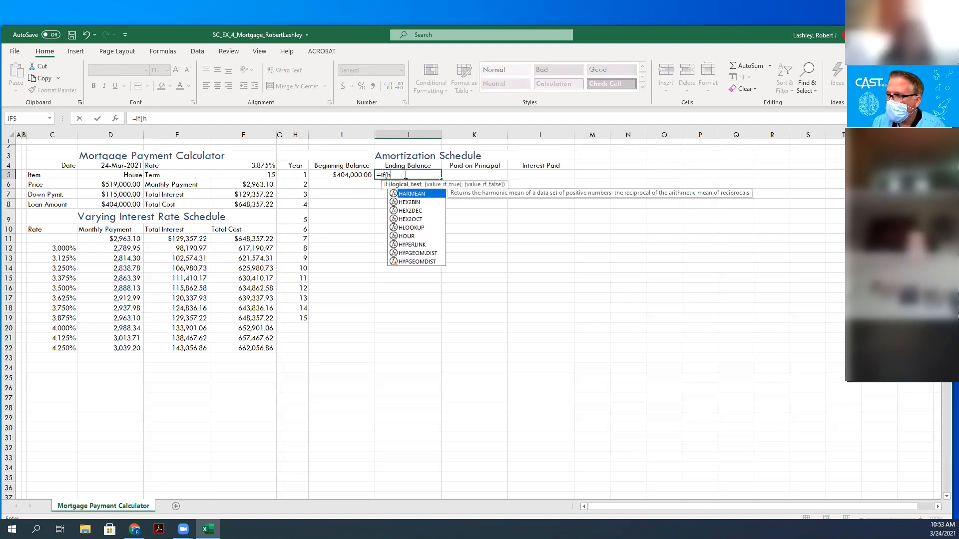
type("5")
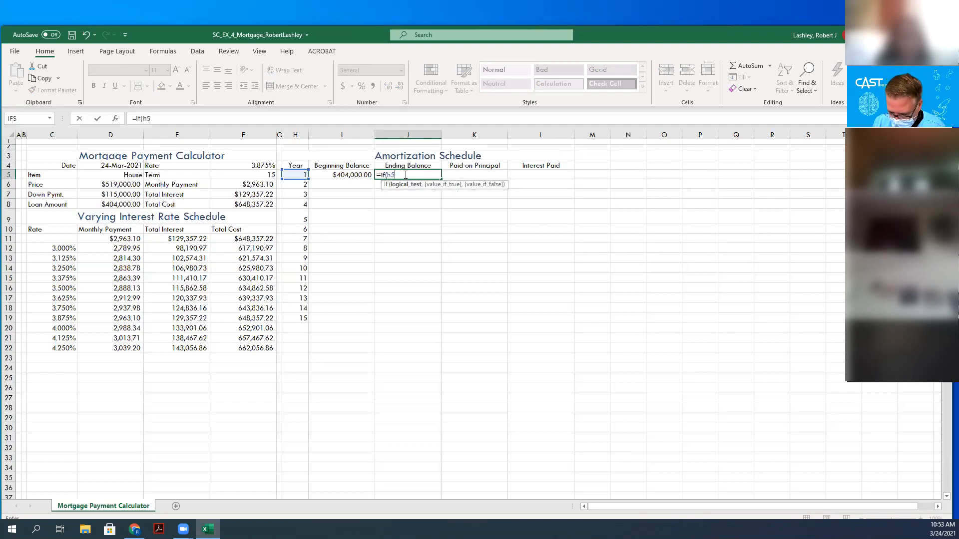
type("<=")
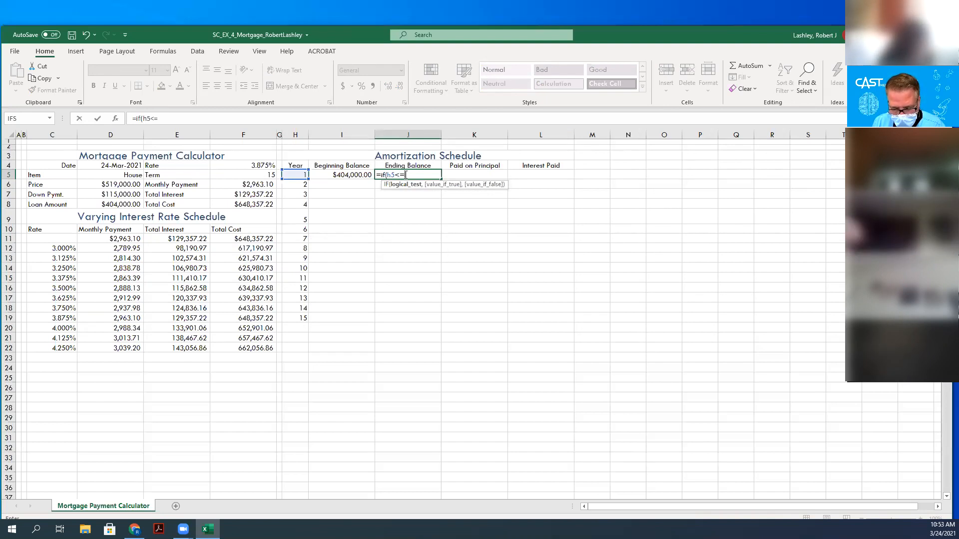
type("$f$5")
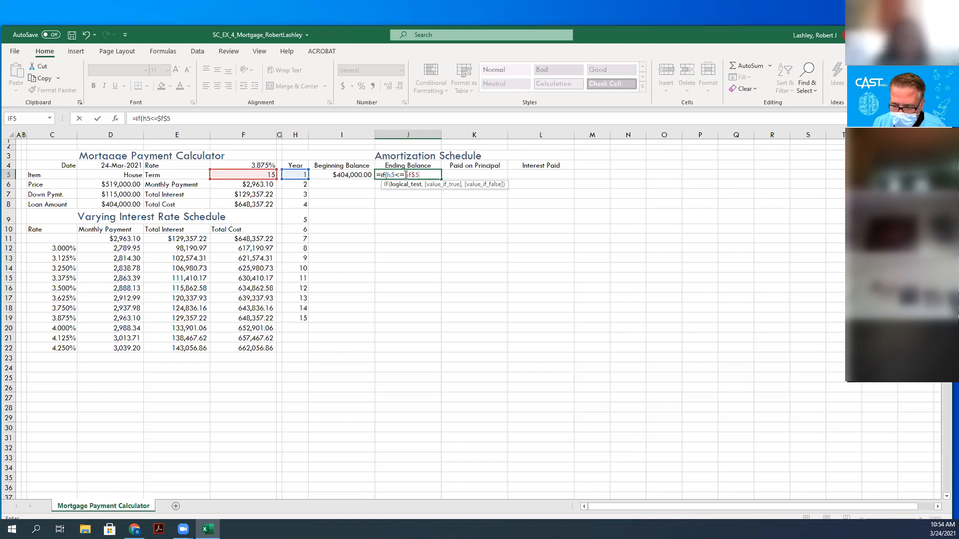
type(",")
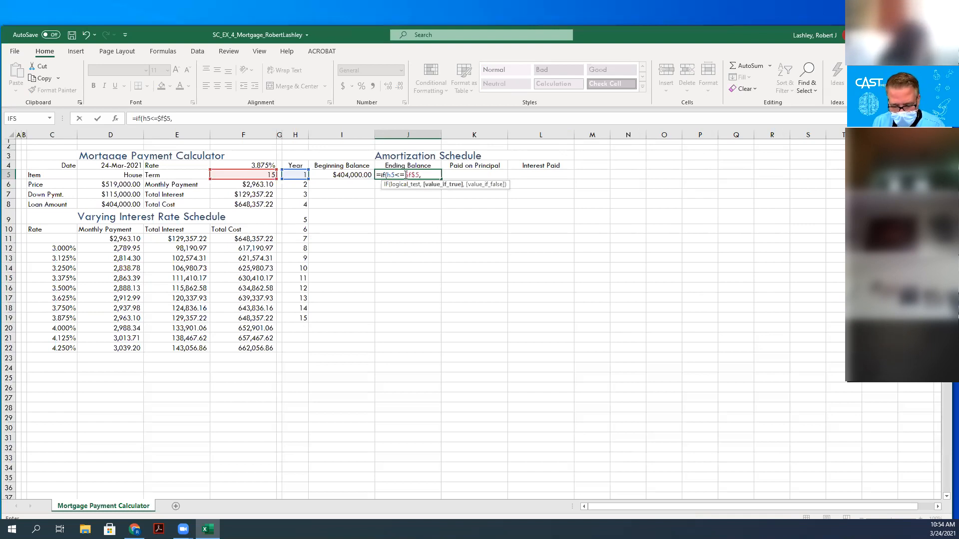
Start a PV function as the value-if-true of the IF formula in J5, with $F$4/12 as its rate.
type("pf")
key("BackSpace")
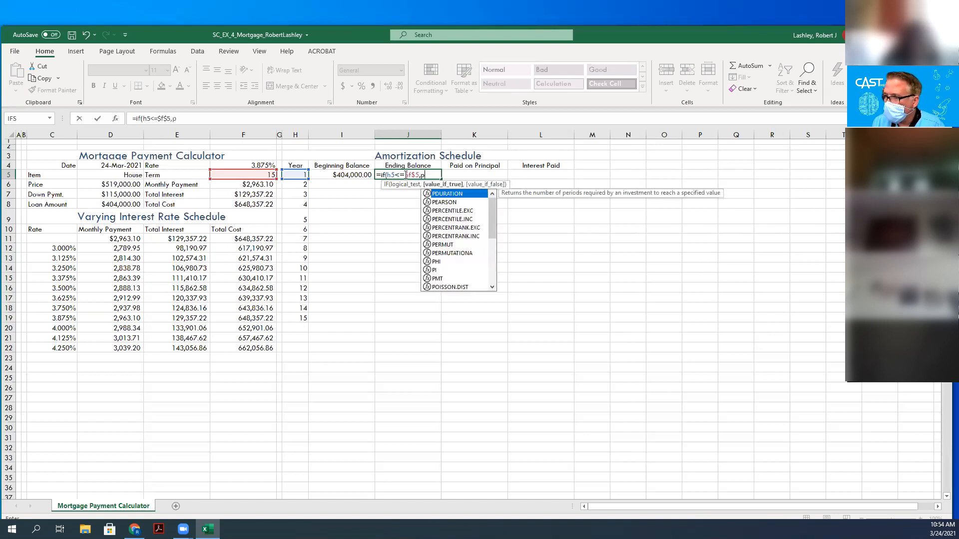
type("v")
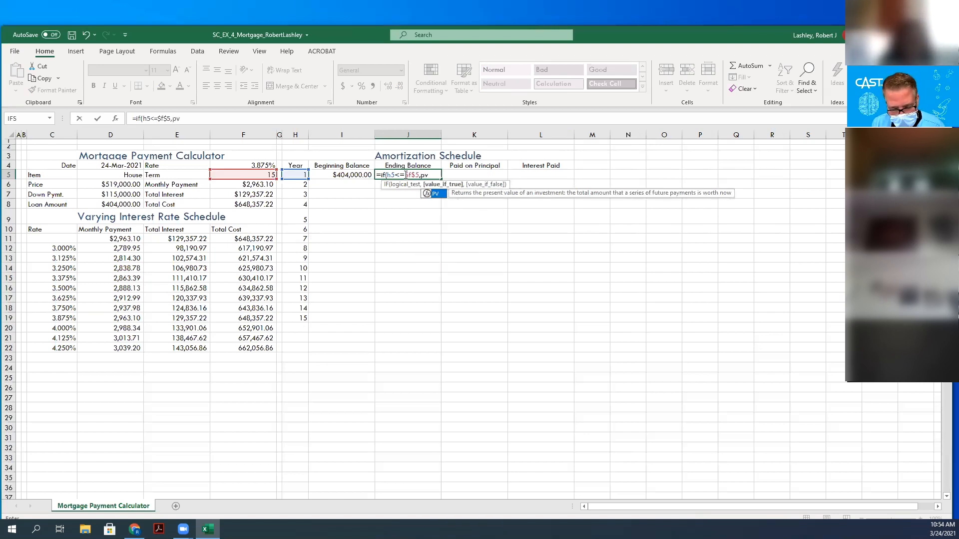
type("(")
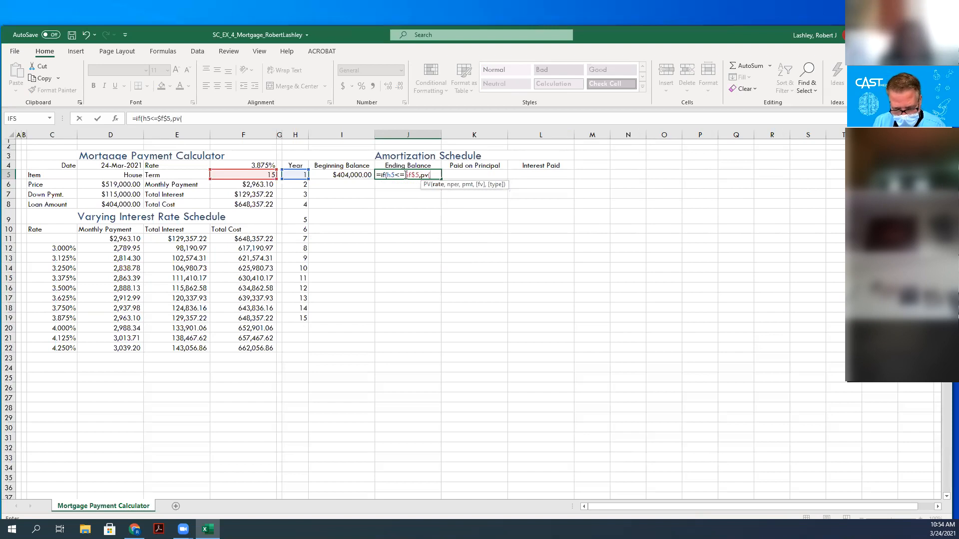
type("$f")
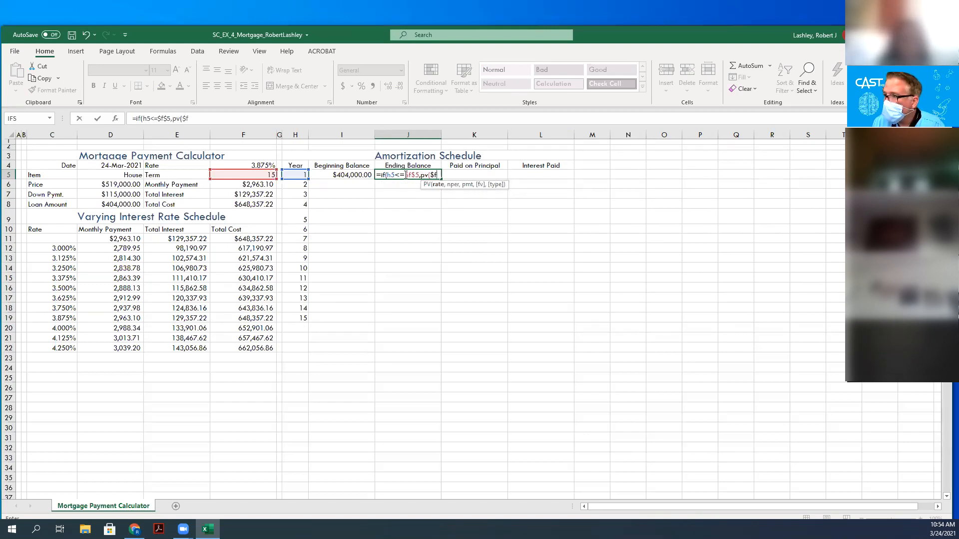
type("$")
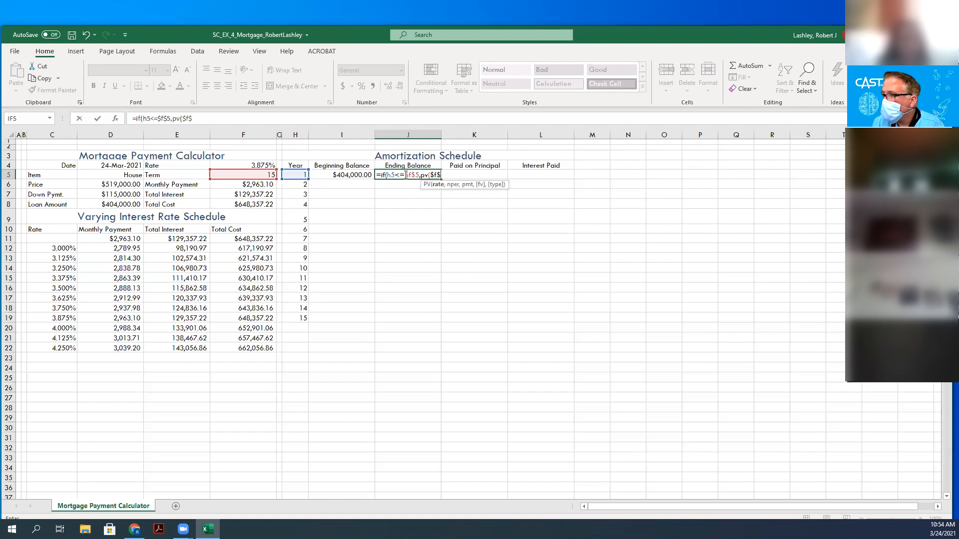
type("4/12")
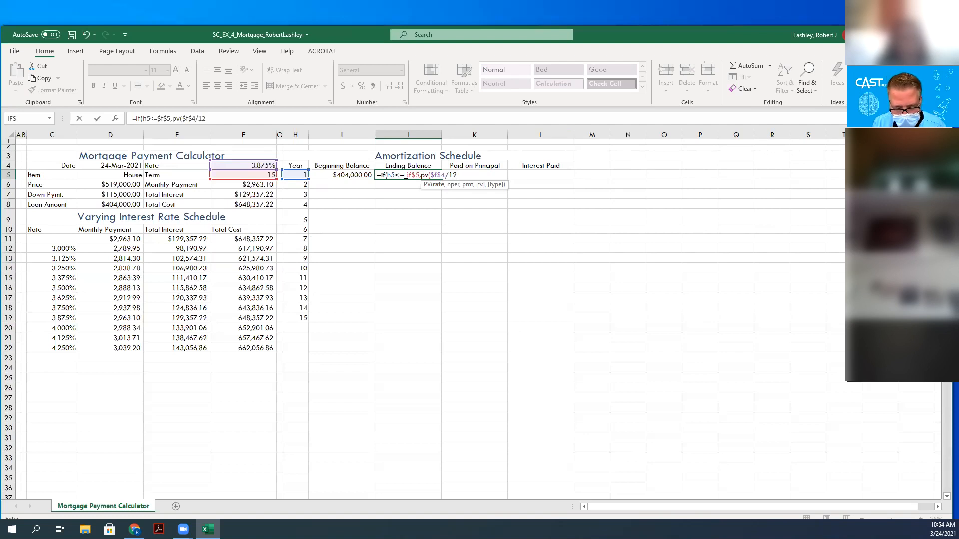
Set the number of periods in J5's PV function to 12*($F$5-H5).
type(",12*")
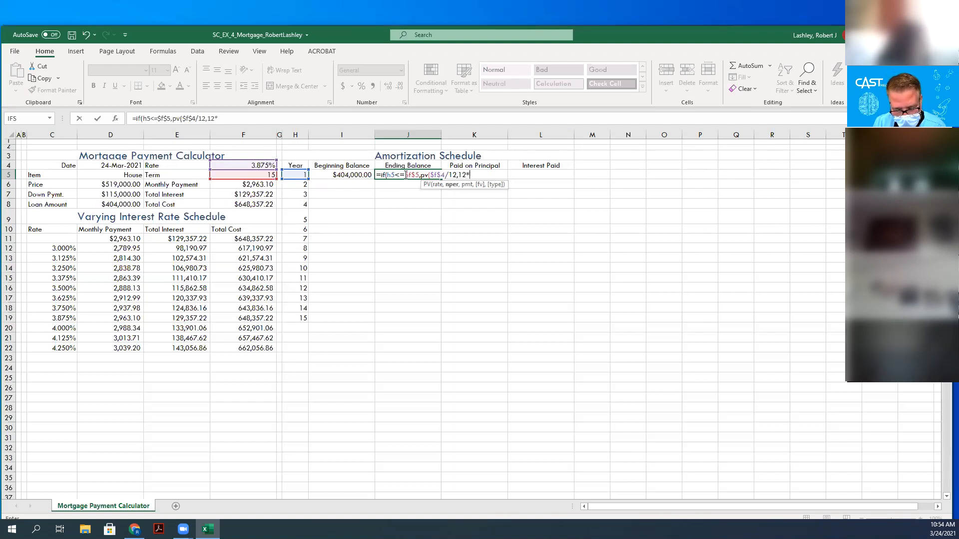
type("(")
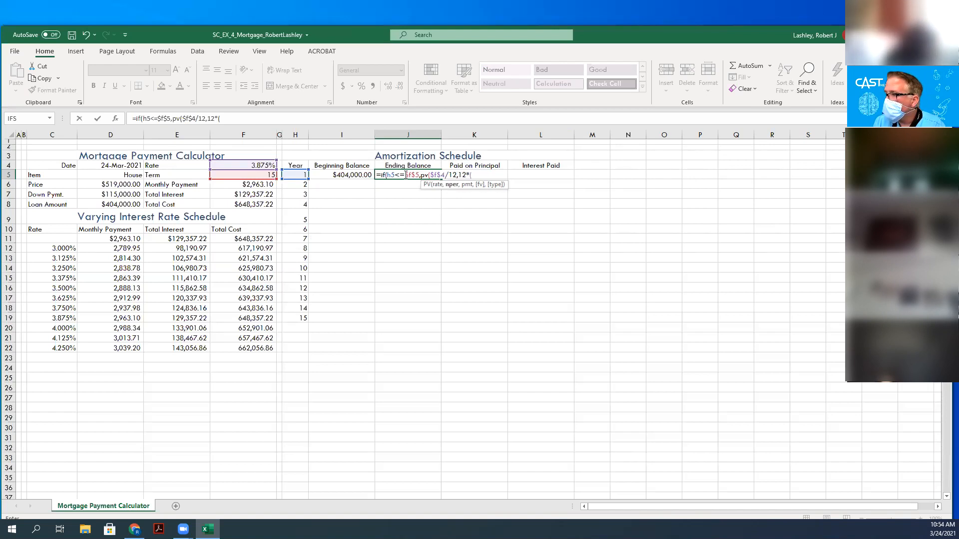
type("$f")
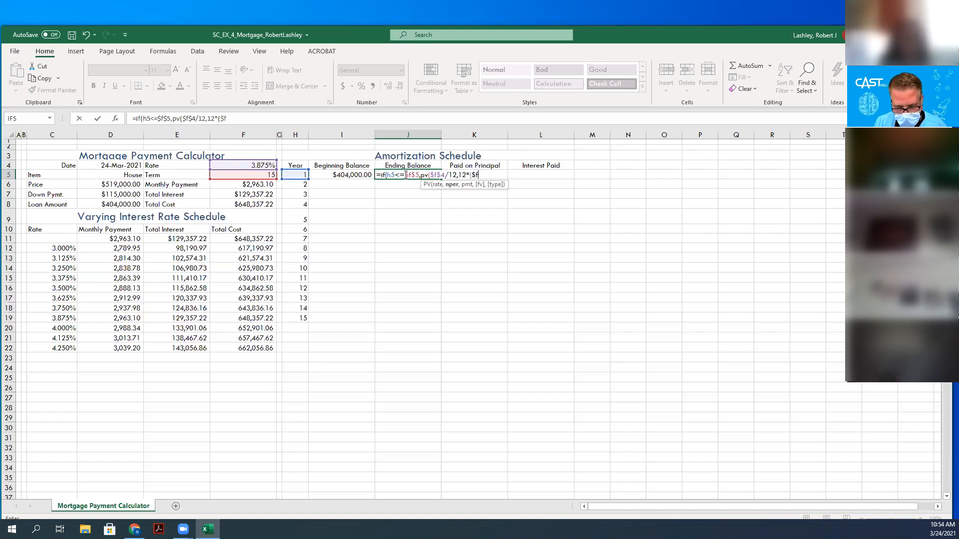
type("$")
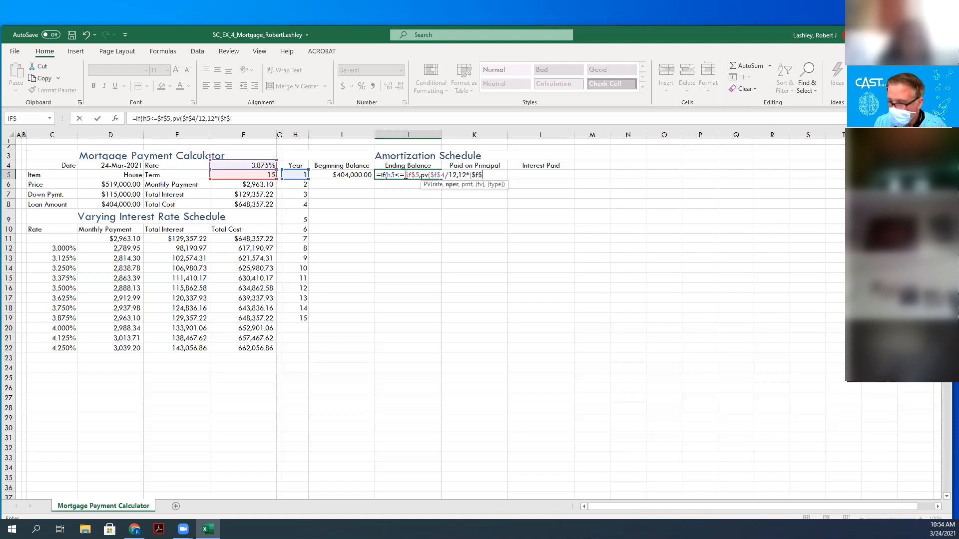
type("5")
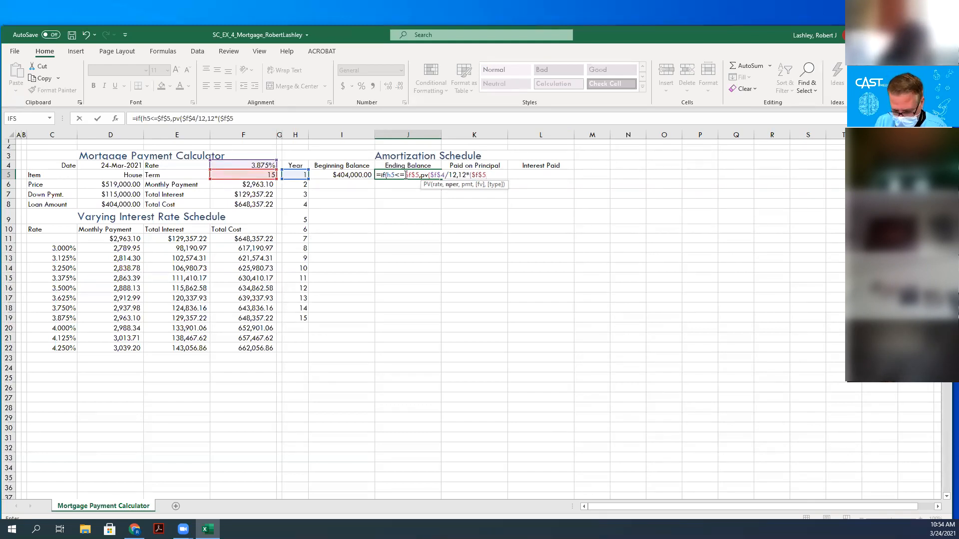
type("-")
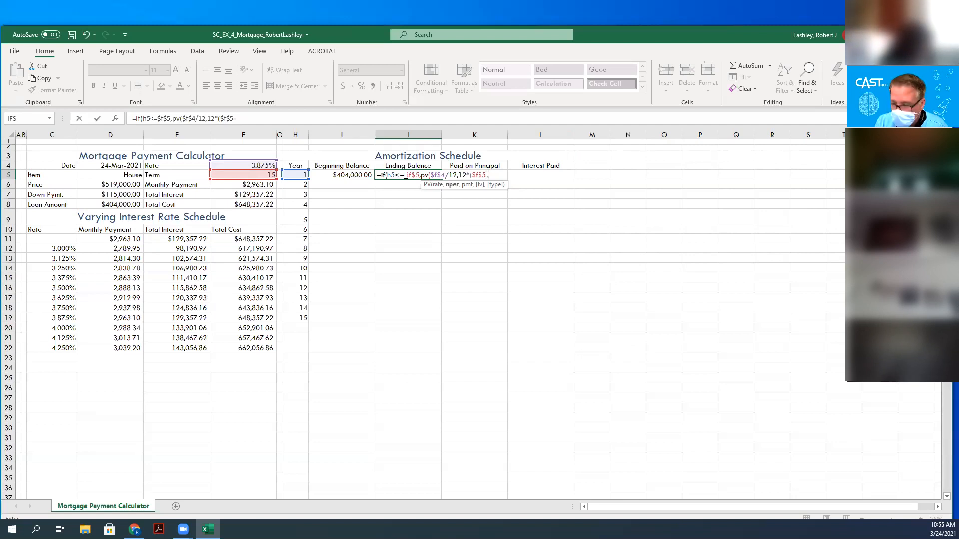
type("h")
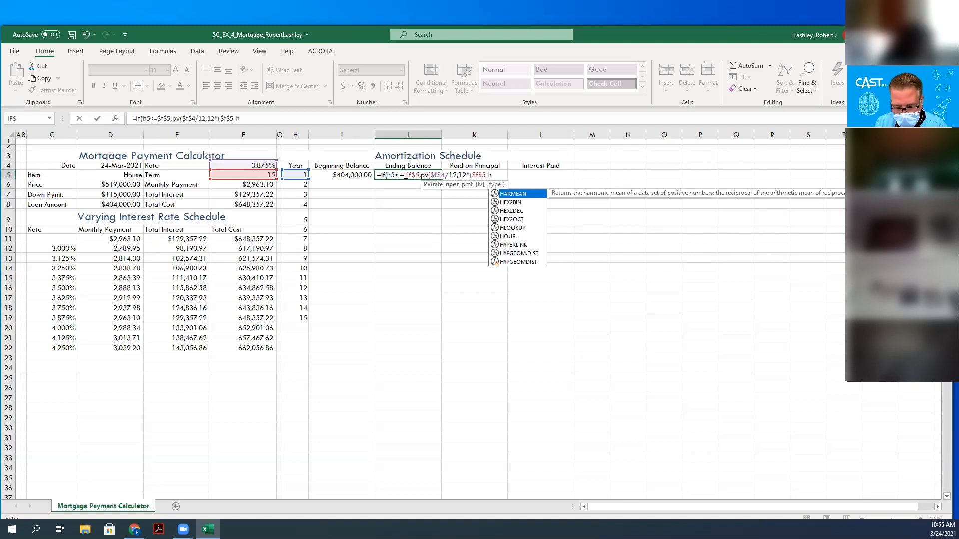
type("5")
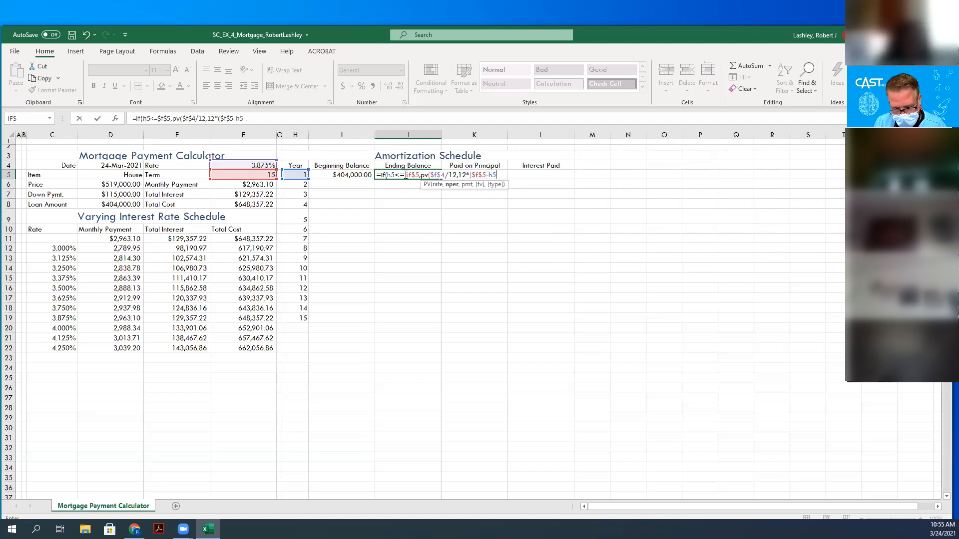
Complete the J5 ending balance formula with -$F$6 as the PV payment and 0 as the IF's value-if-false.
type("),-$f$")
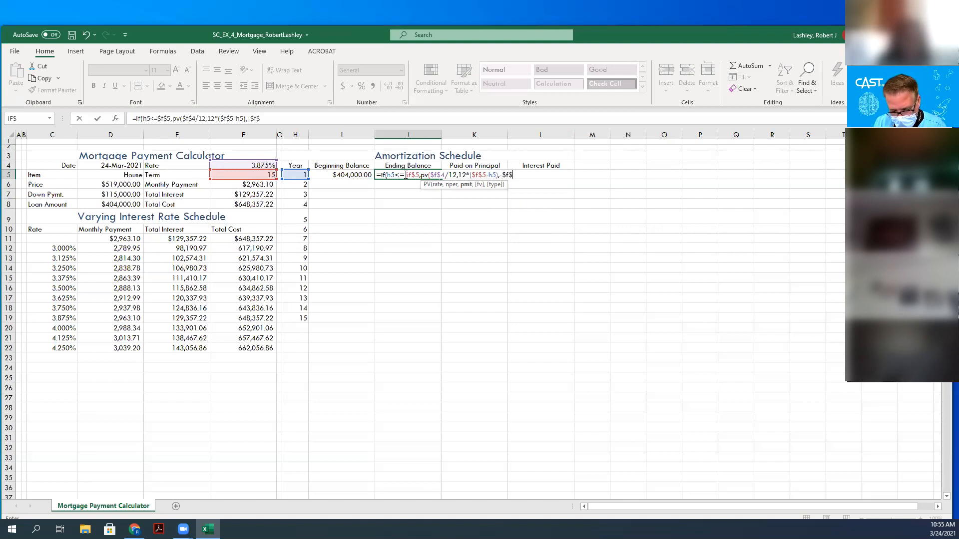
type("6)")
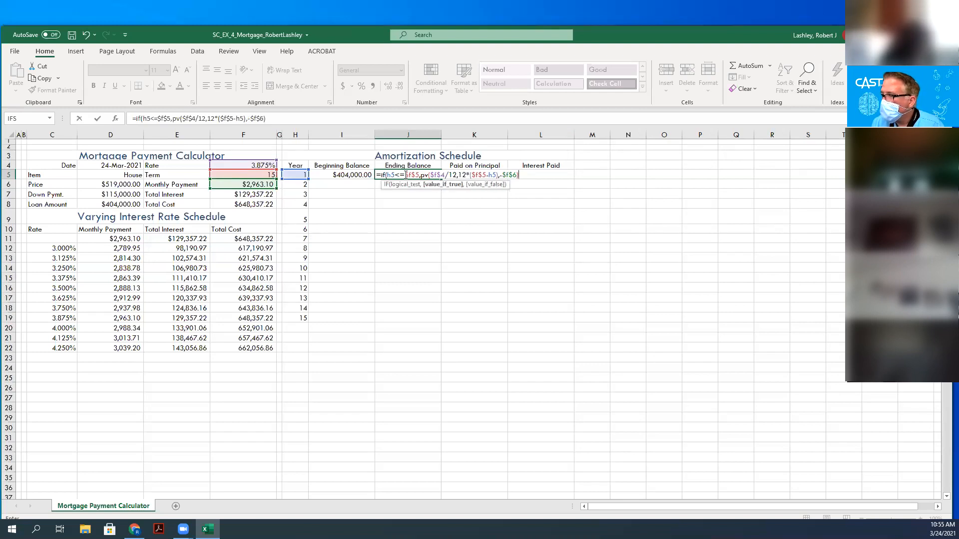
type(",")
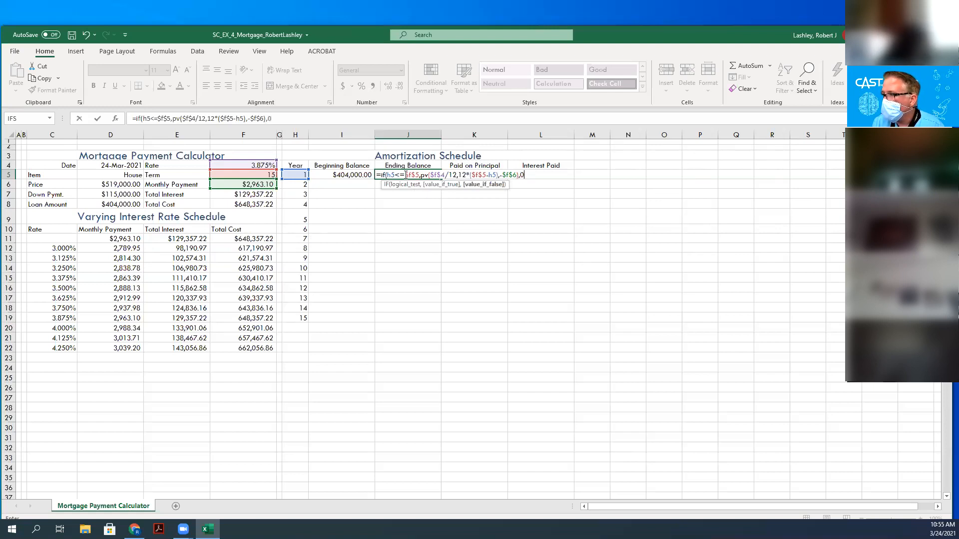
type("0")
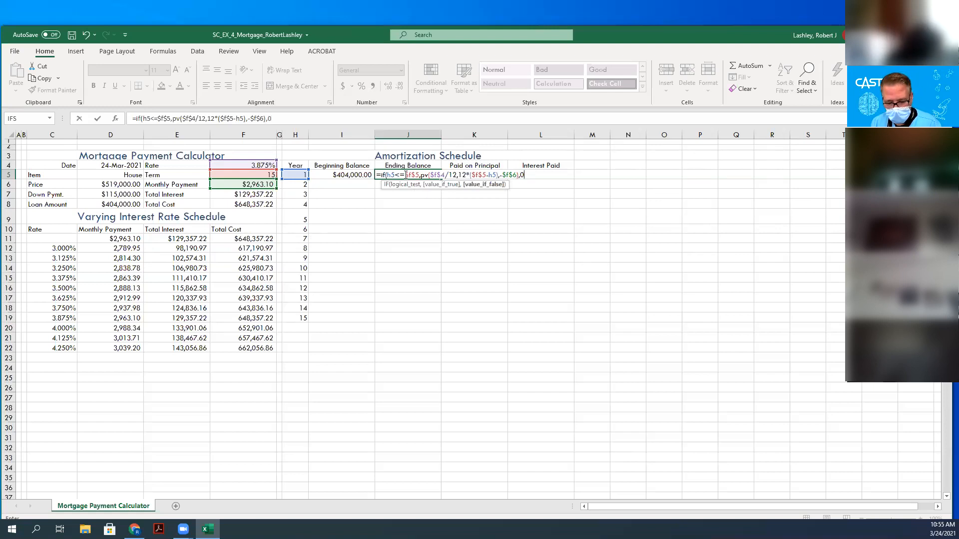
type(")")
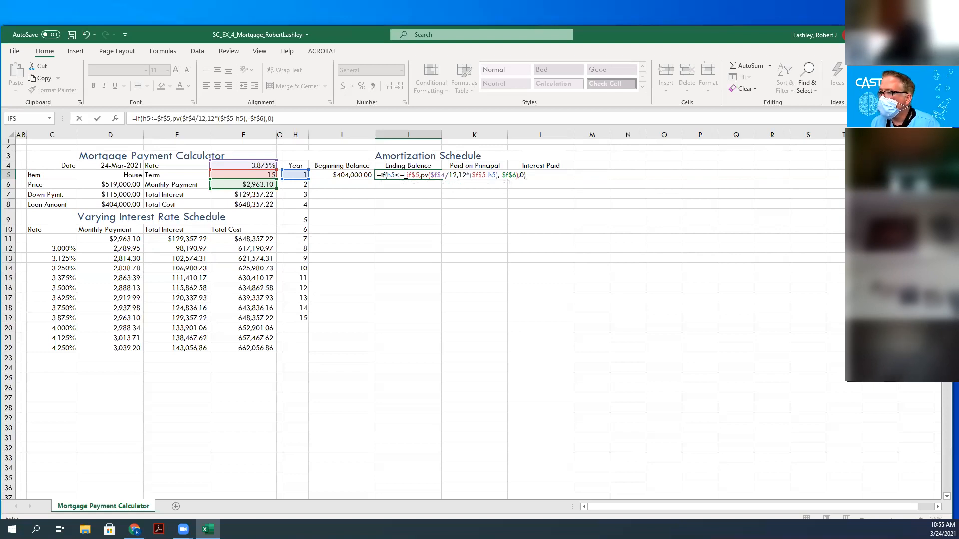
key("ctrl+Return")
key("Return")
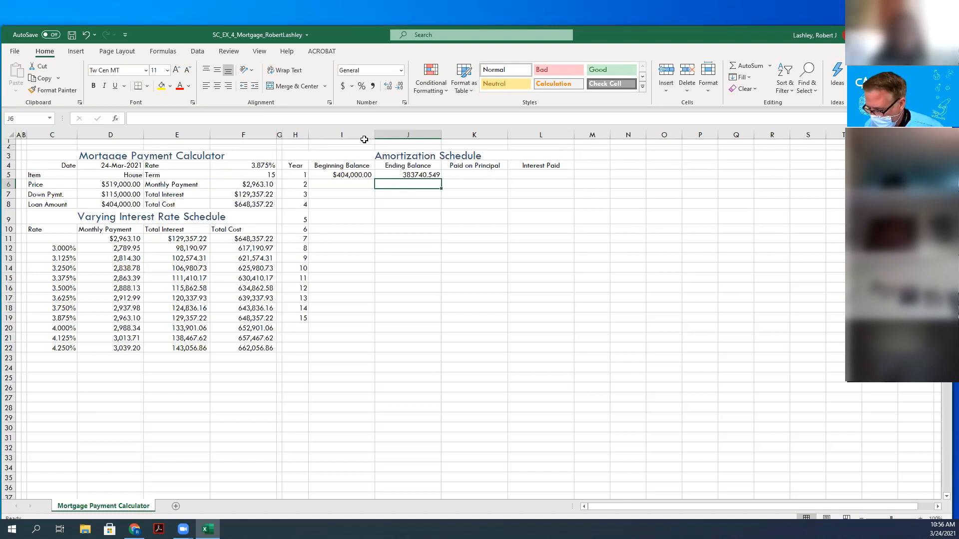
Enter the formula =I5-J5 in K5 to calculate the first year's amount paid on principal.
left_click(459, 176)
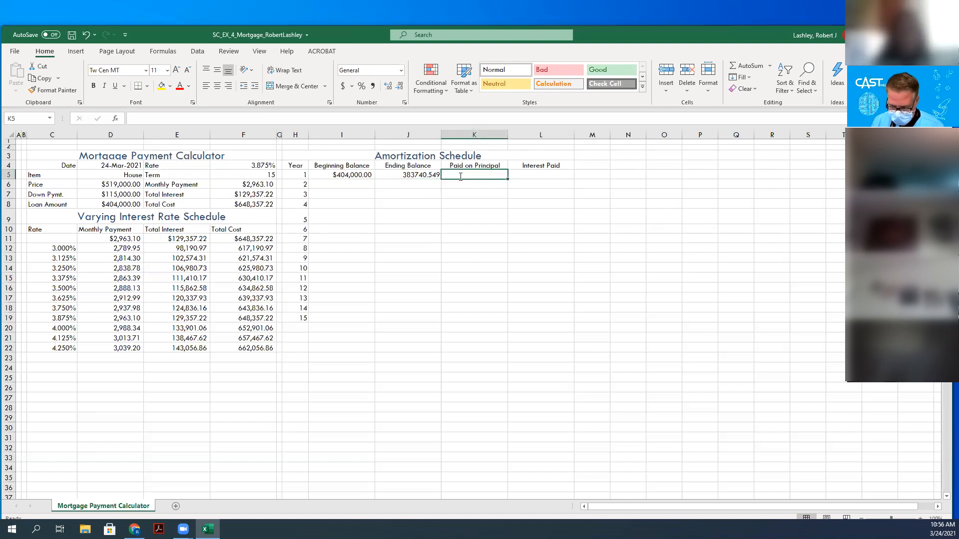
type("=i5")
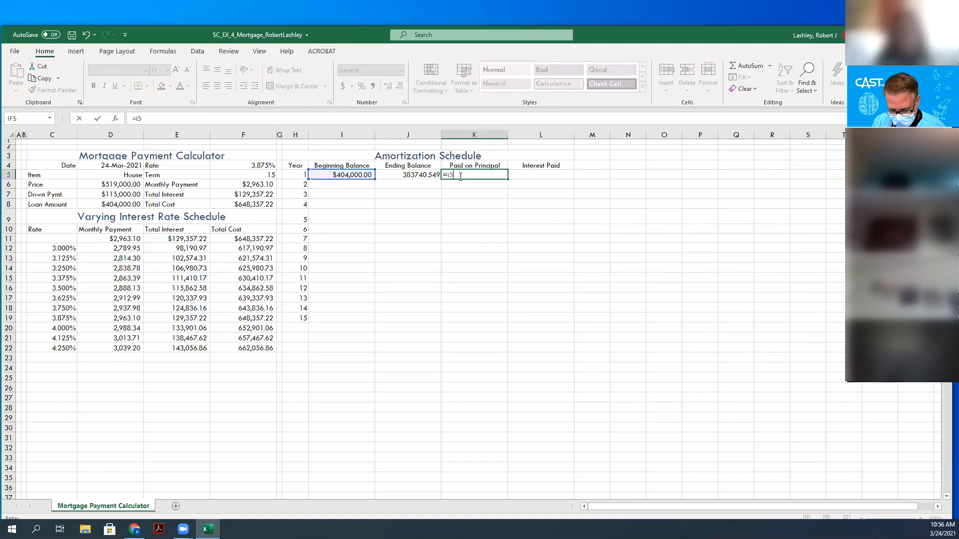
type("-j5")
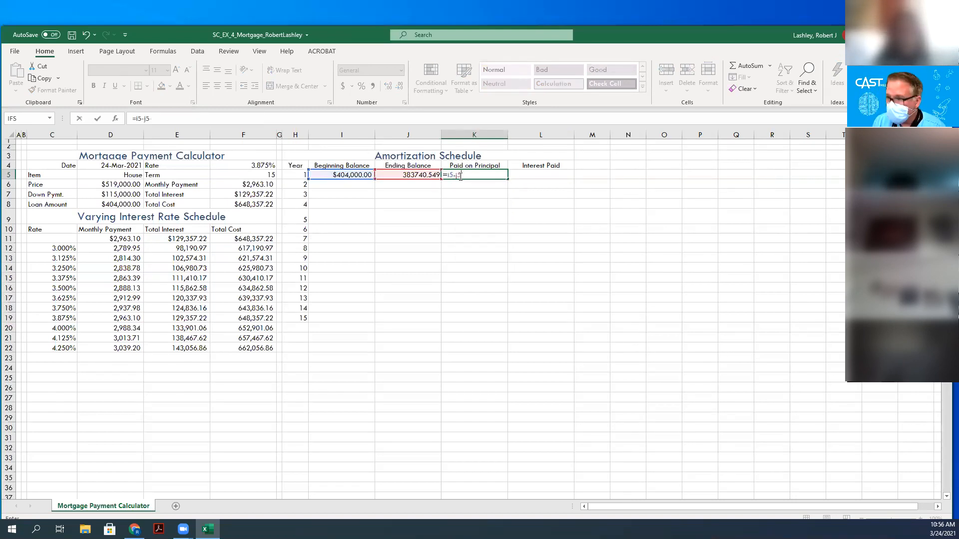
key("Return")
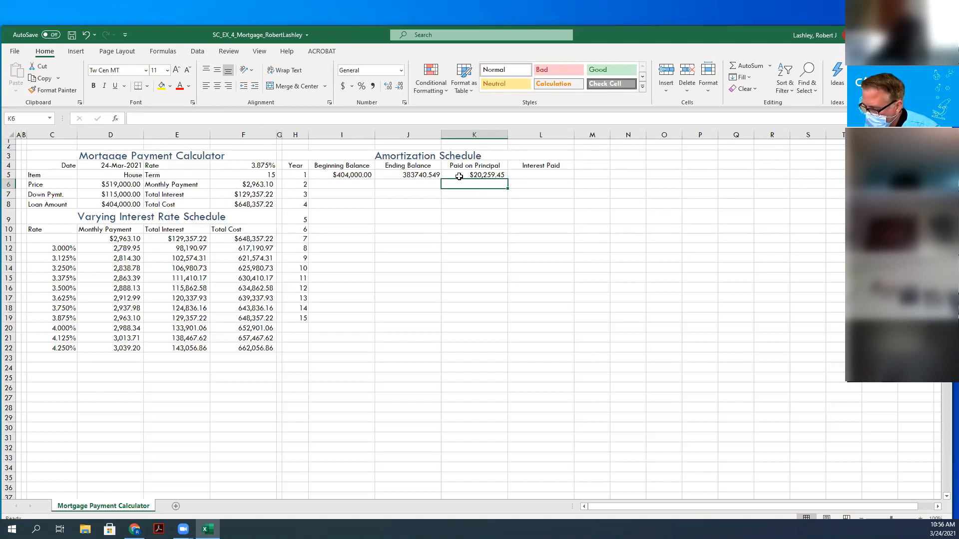
Begin an IF formula for the interest paid in L5 with the logical test I5>0.
left_click(523, 175)
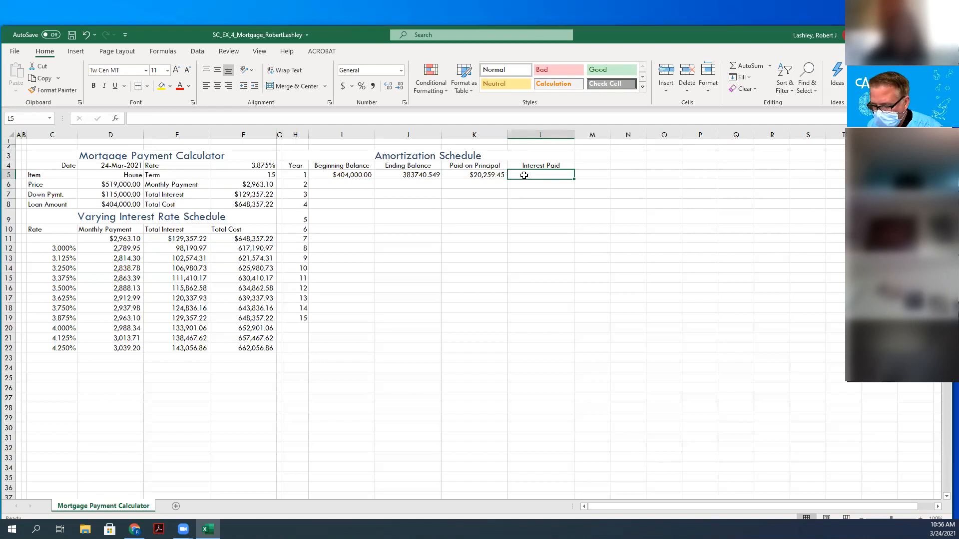
type("=")
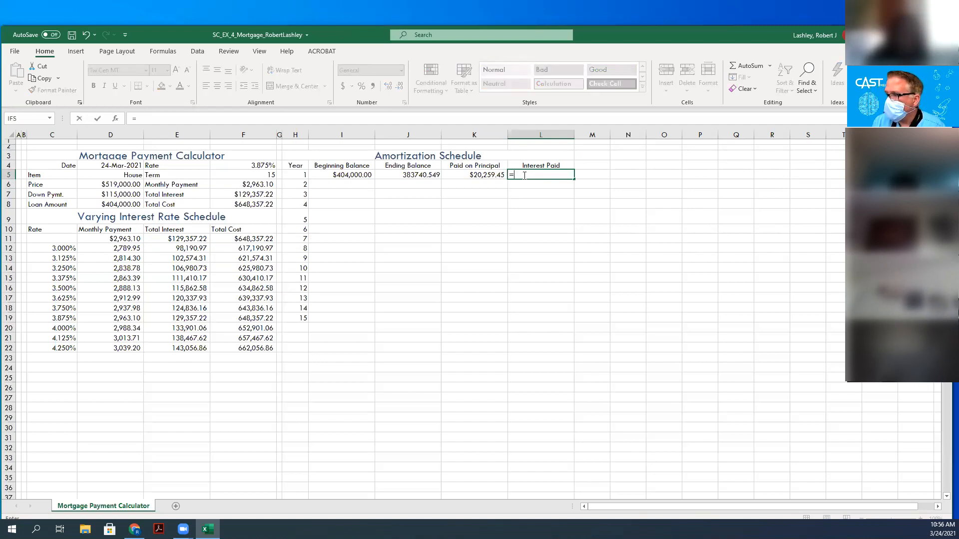
type("if(")
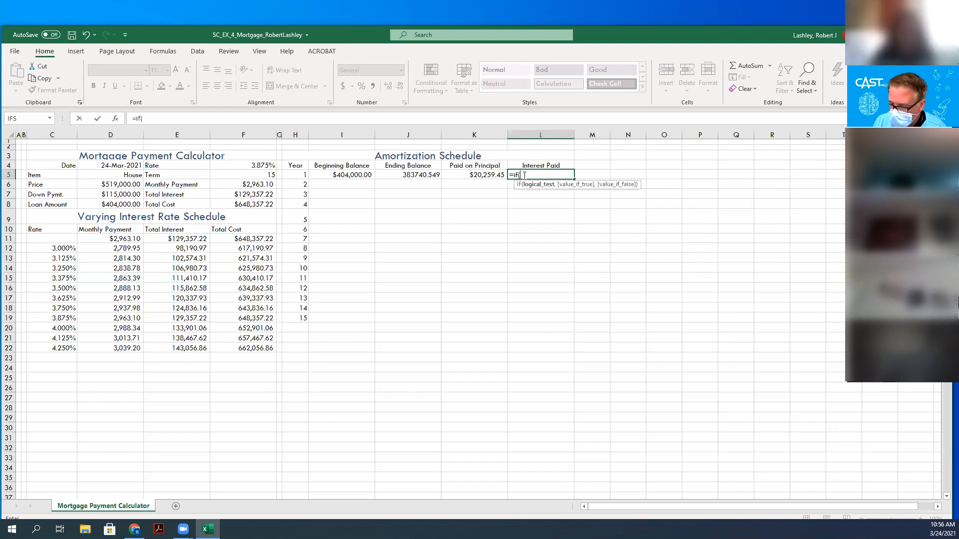
type("i5")
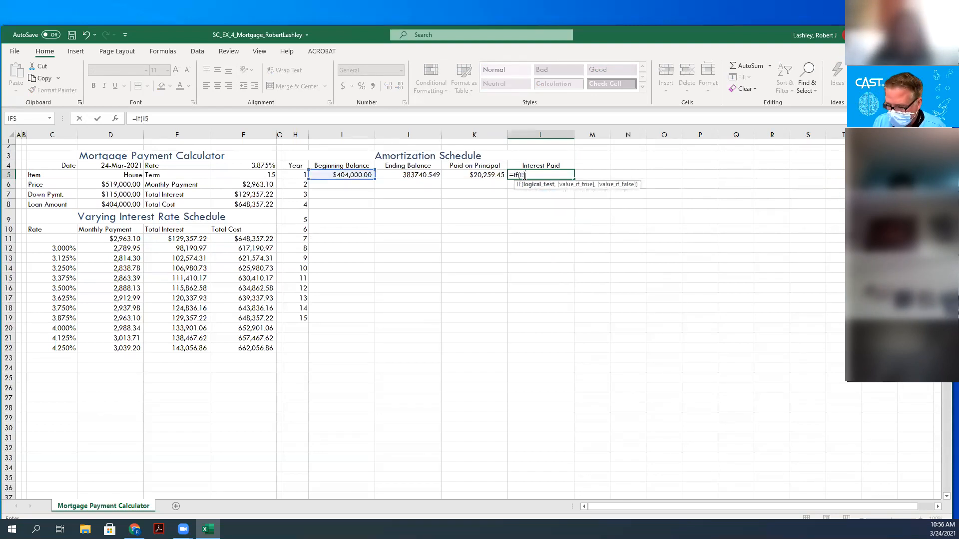
type(">0")
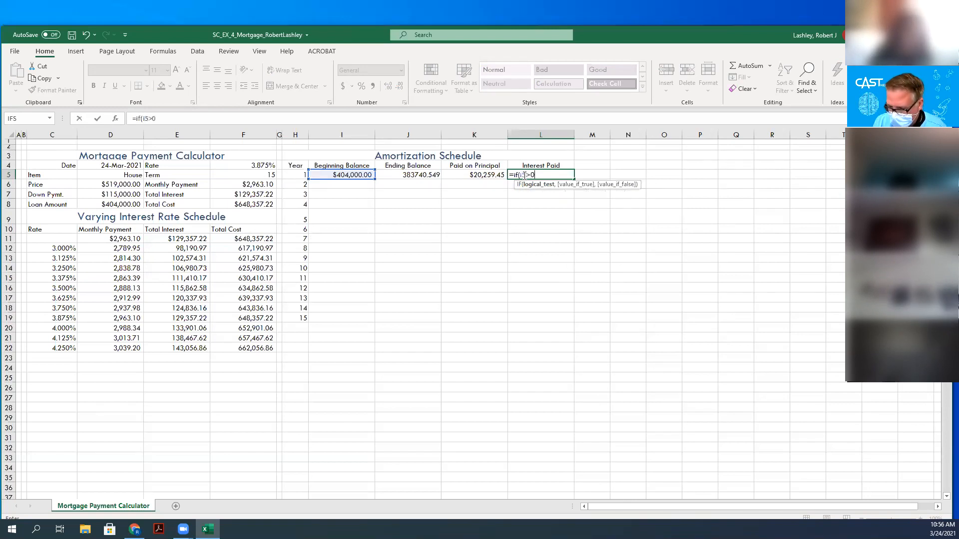
Complete the L5 interest formula with 12*$F$6-K5 as the IF's value-if-true and 0 as its value-if-false.
type(",")
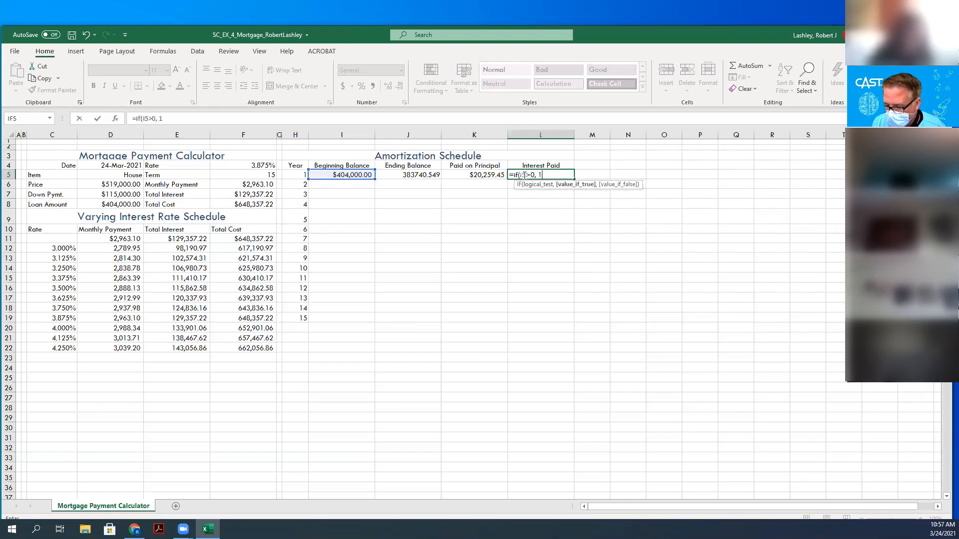
type(" 12")
type("(")
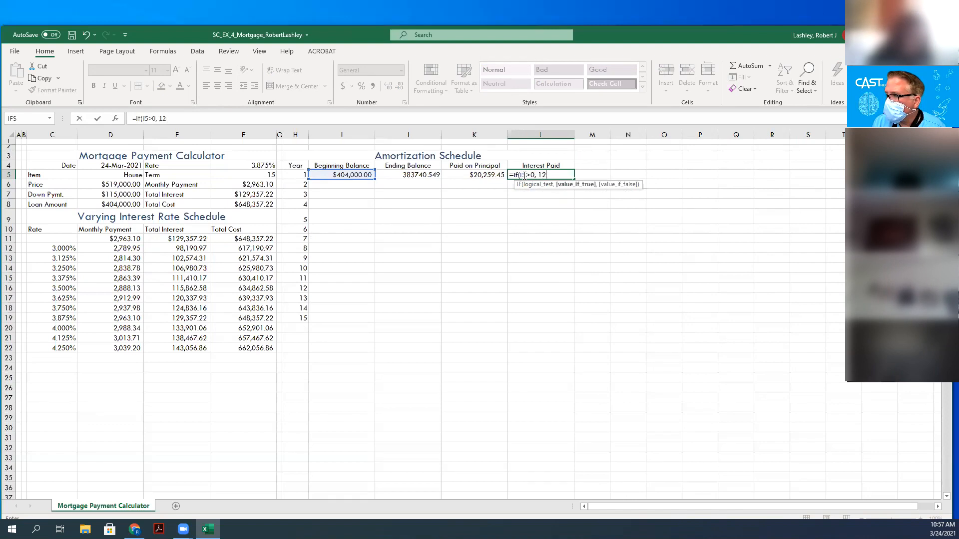
type("*")
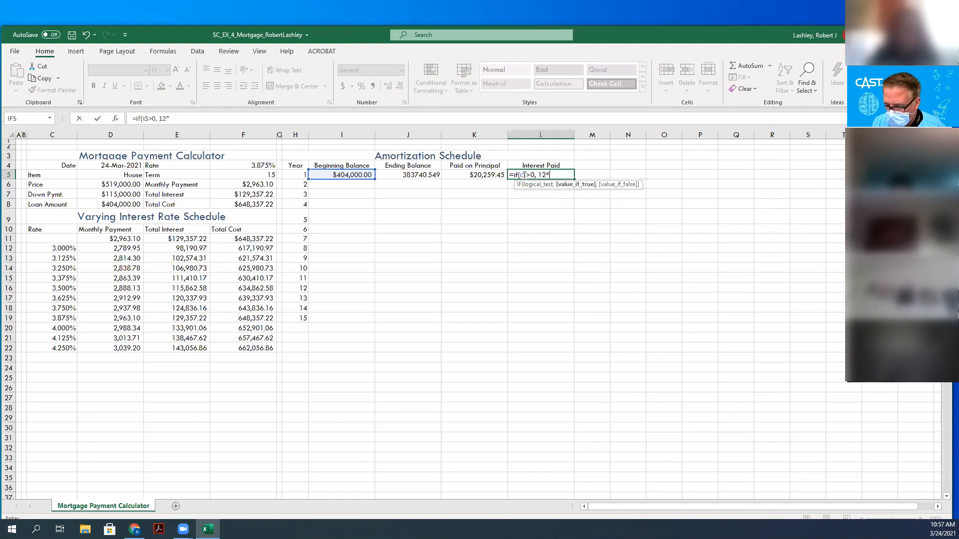
type("$")
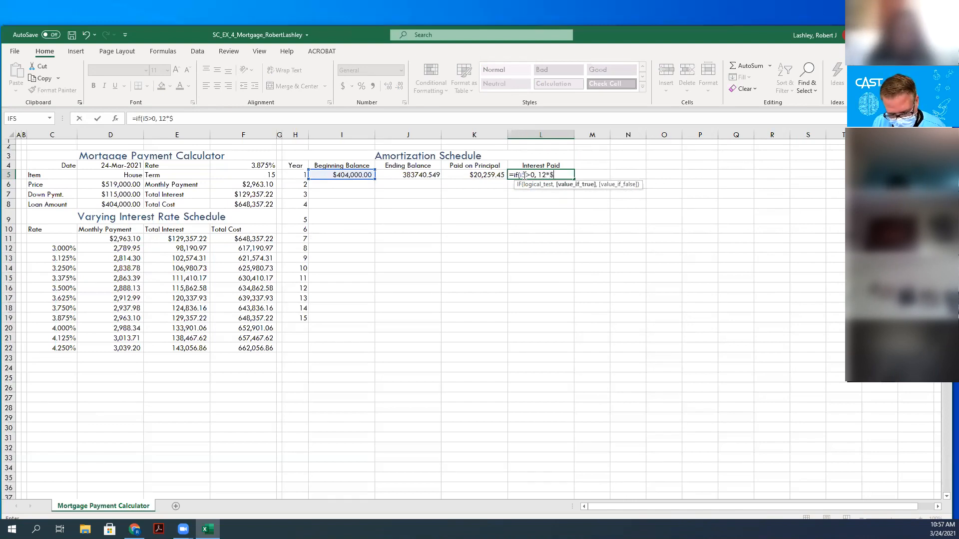
type("f")
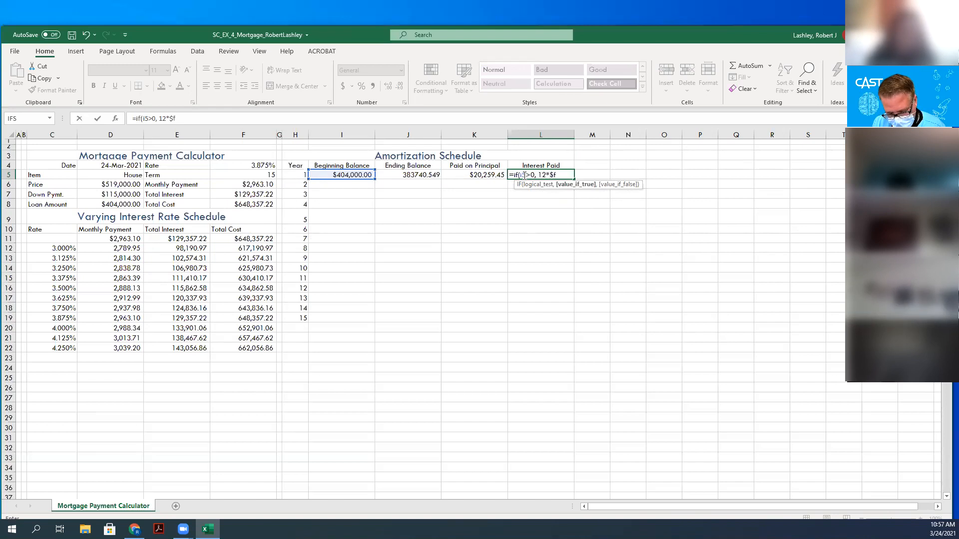
type("$6")
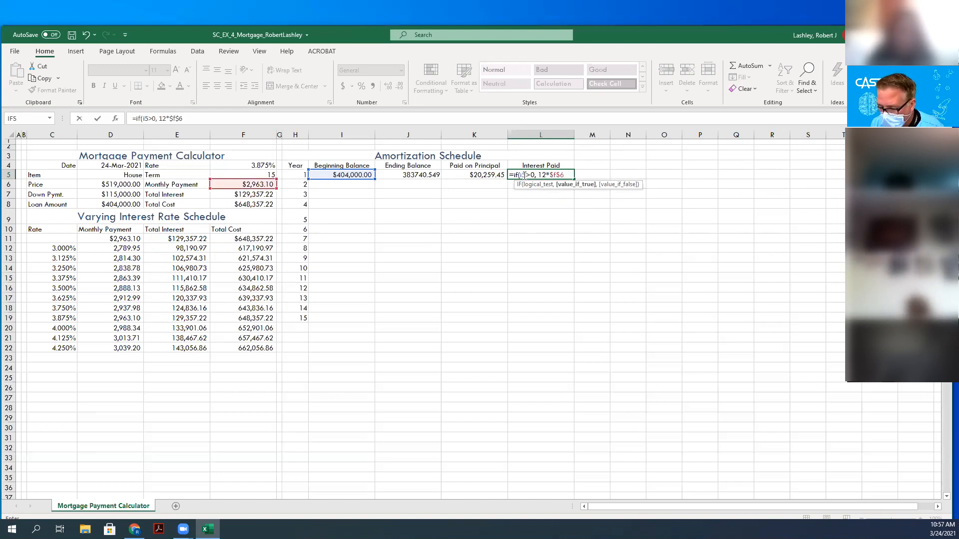
type("-k")
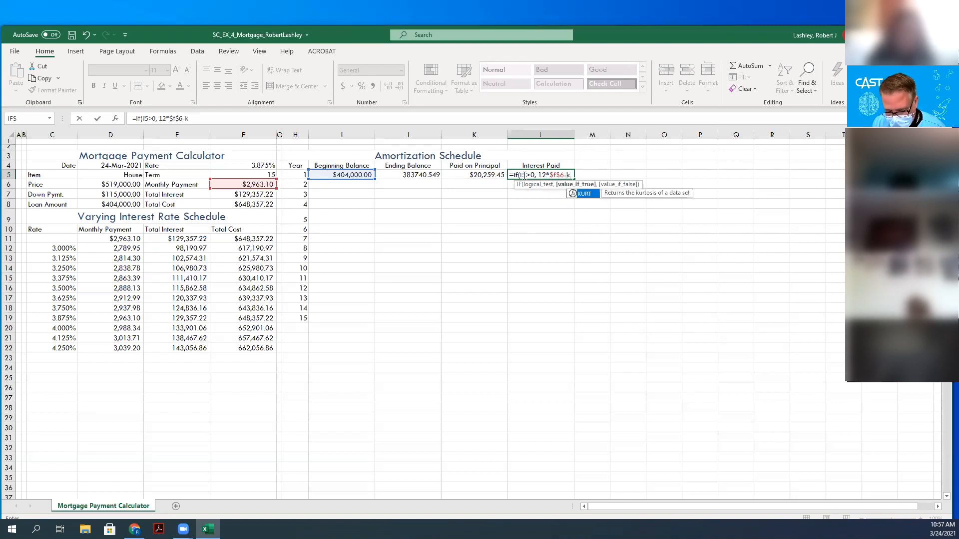
type("5,")
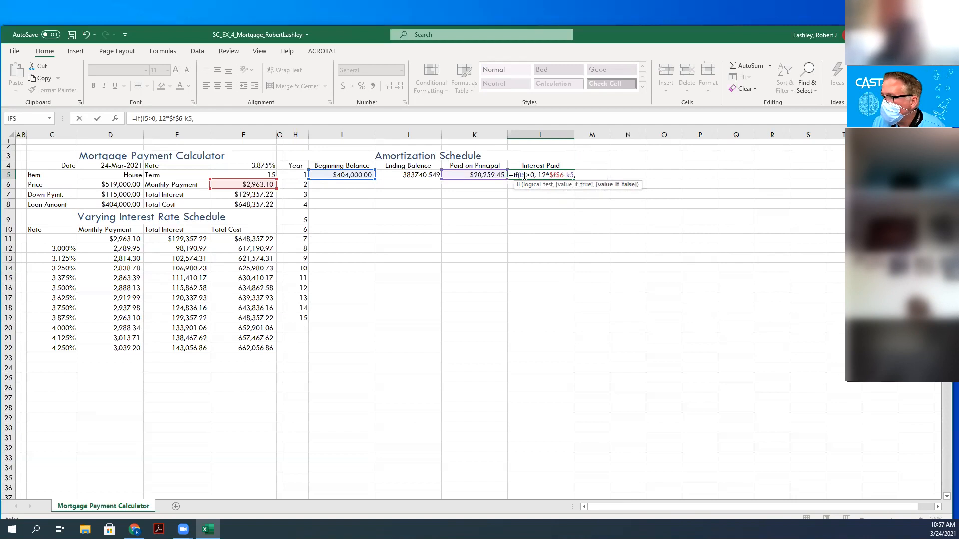
type("0)")
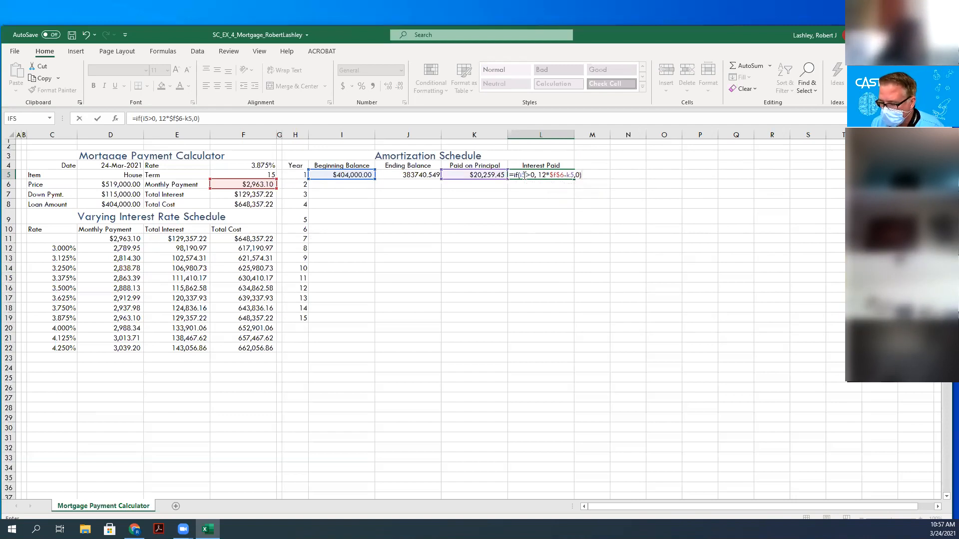
key("Return")
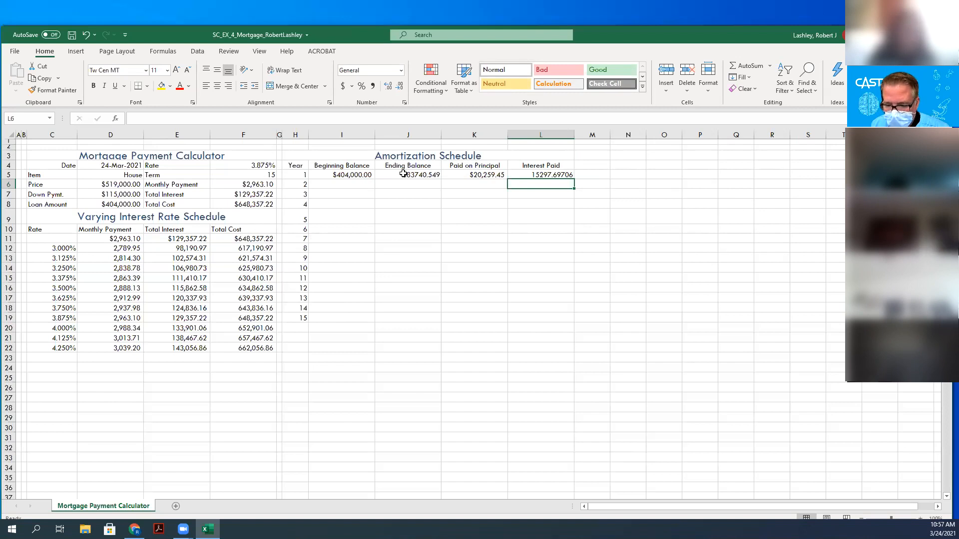
Fill the first-year formulas in J5:L5 down through row 19 for all 15 years.
left_click_drag(403, 173, 524, 172)
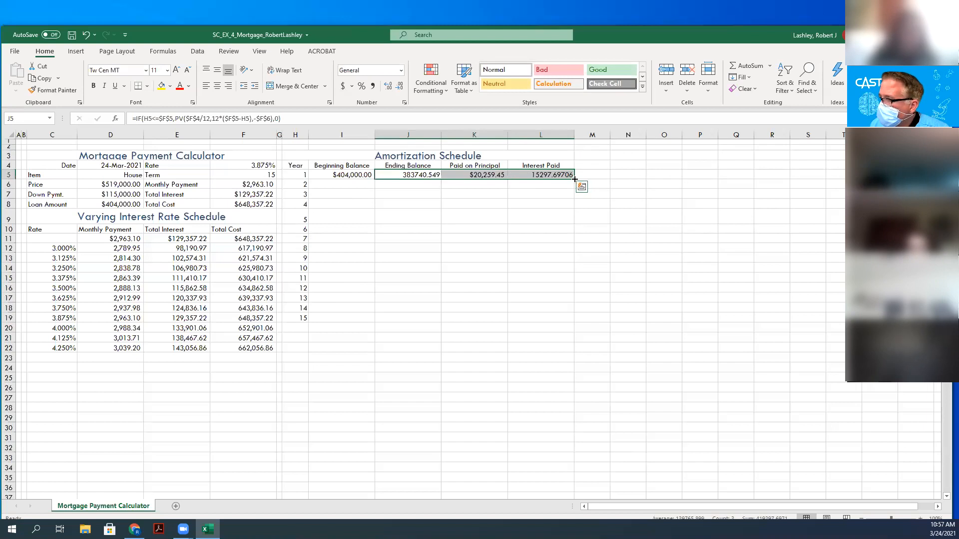
left_click_drag(575, 179, 562, 324)
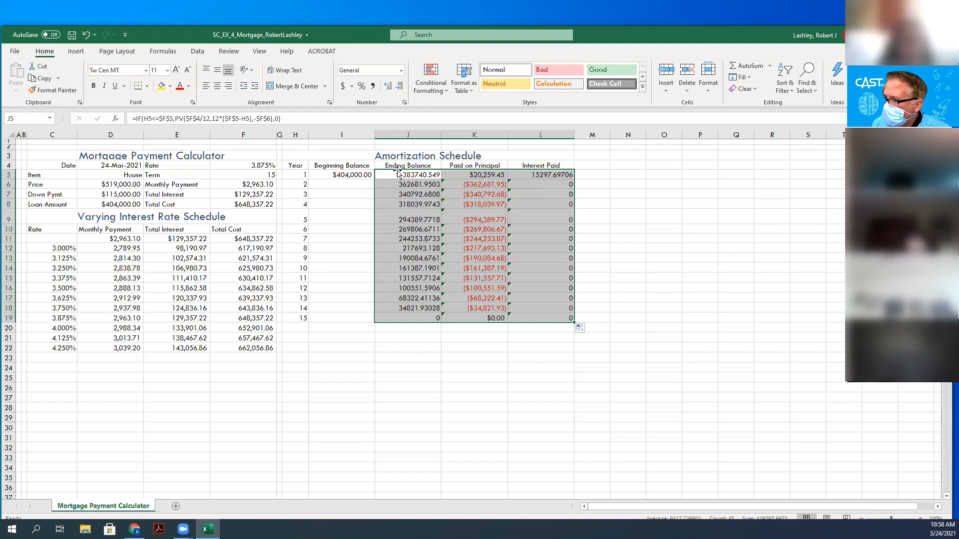
Enter =J5 in I6 as the second year's beginning balance and fill it down through I19.
left_click(340, 188)
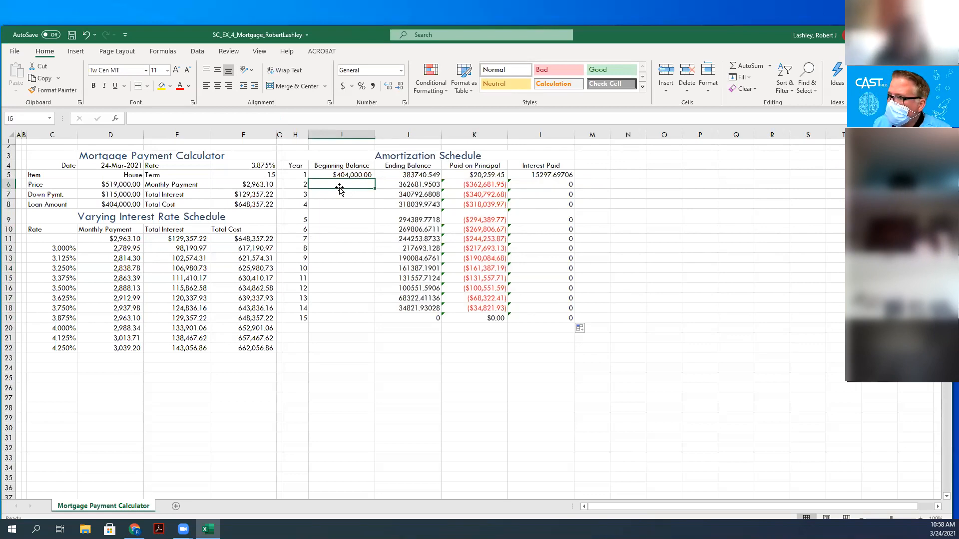
type("=")
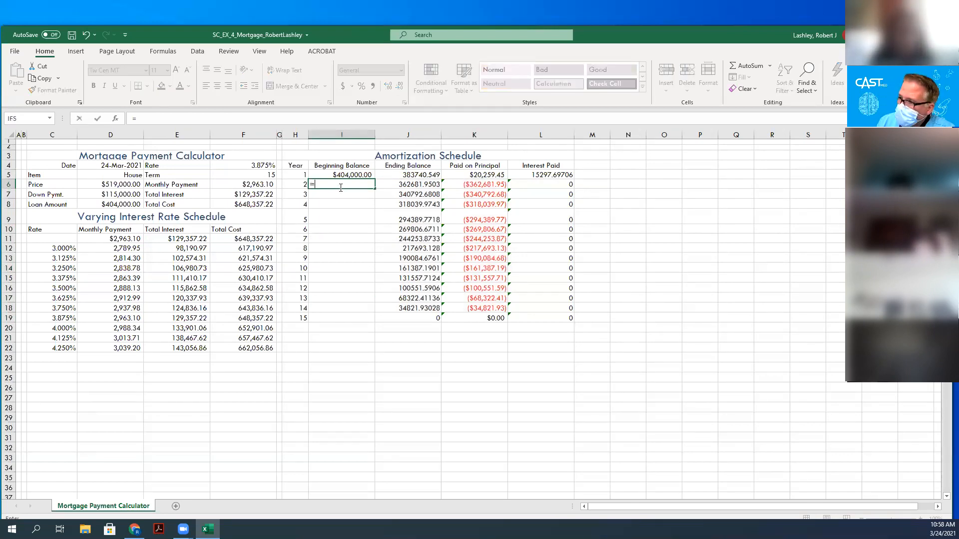
left_click(411, 174)
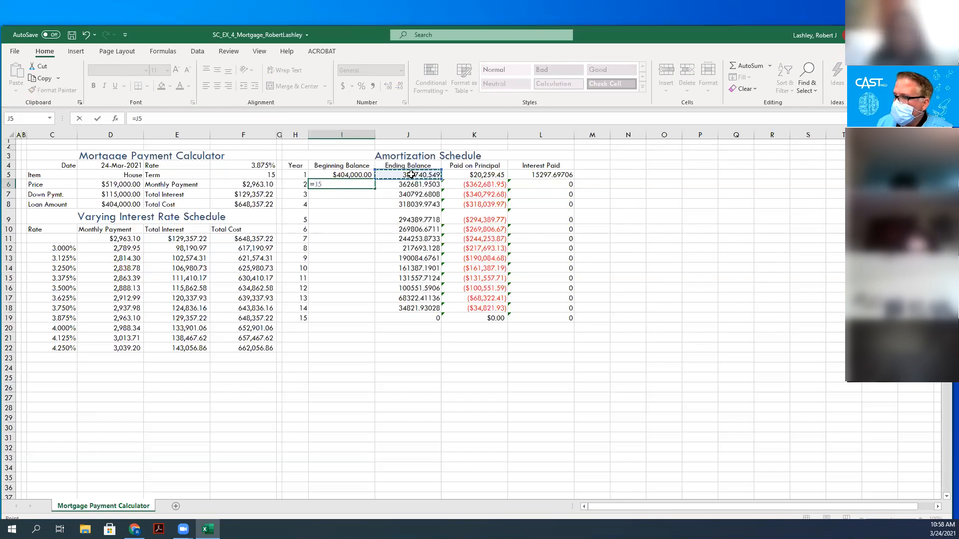
key("Return")
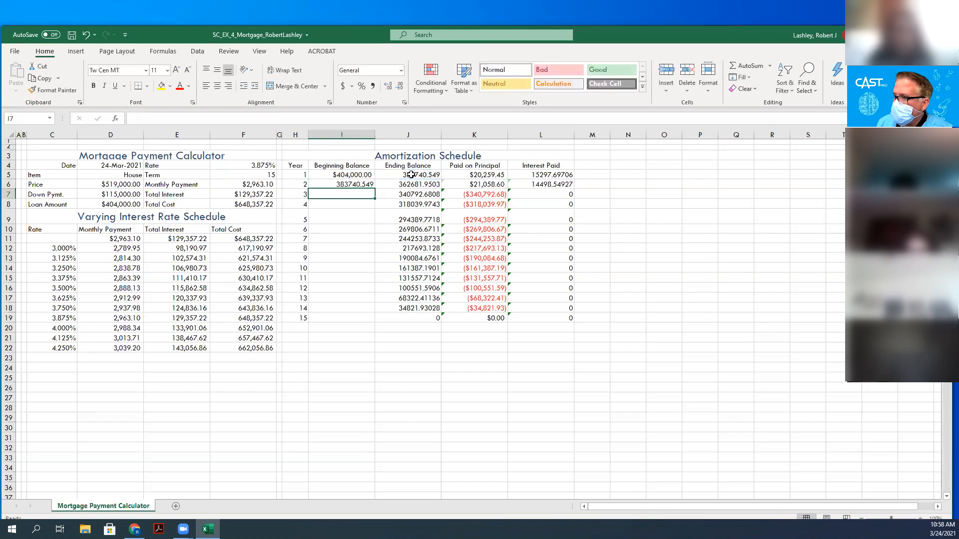
left_click(373, 184)
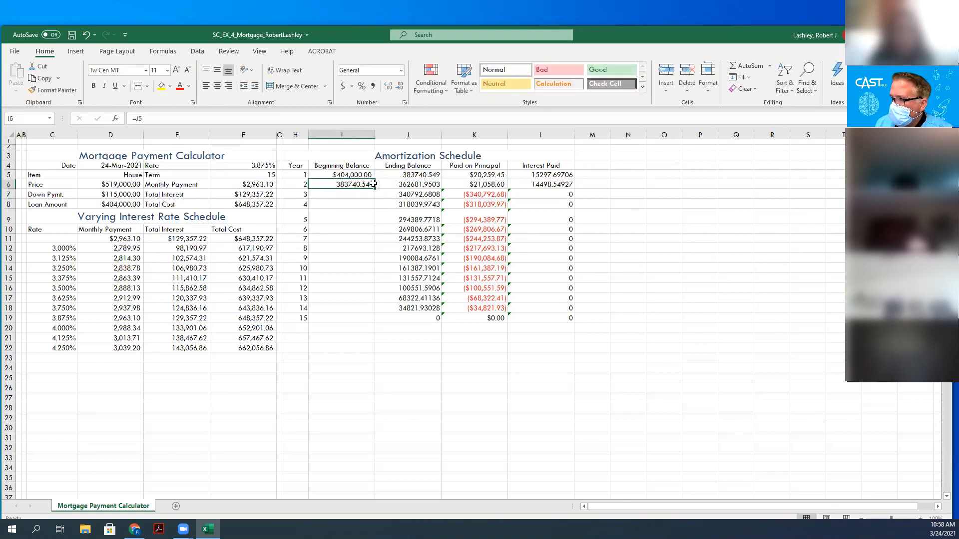
left_click_drag(375, 188, 370, 320)
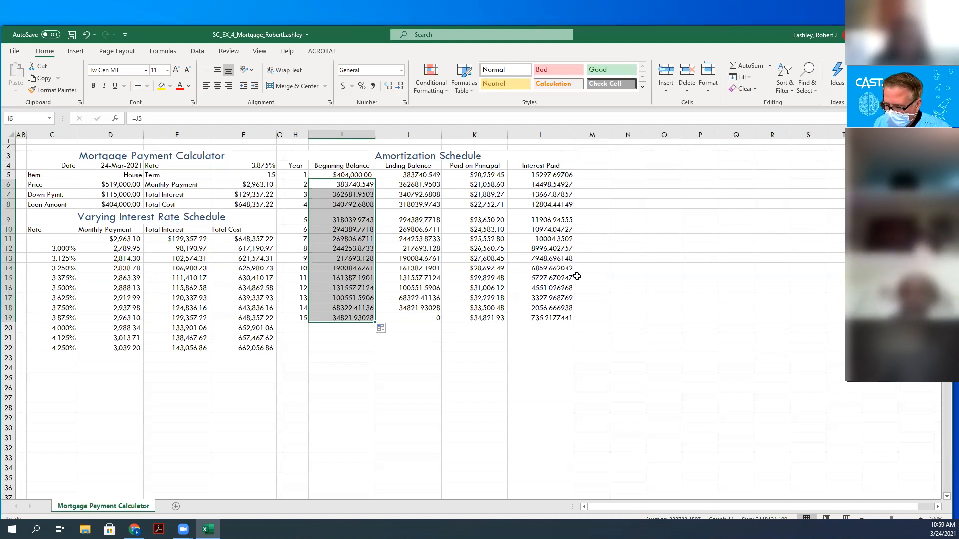
Label J20 "Subtotal" and sum the Paid on Principal and Interest Paid columns in K20:L20.
left_click(414, 330)
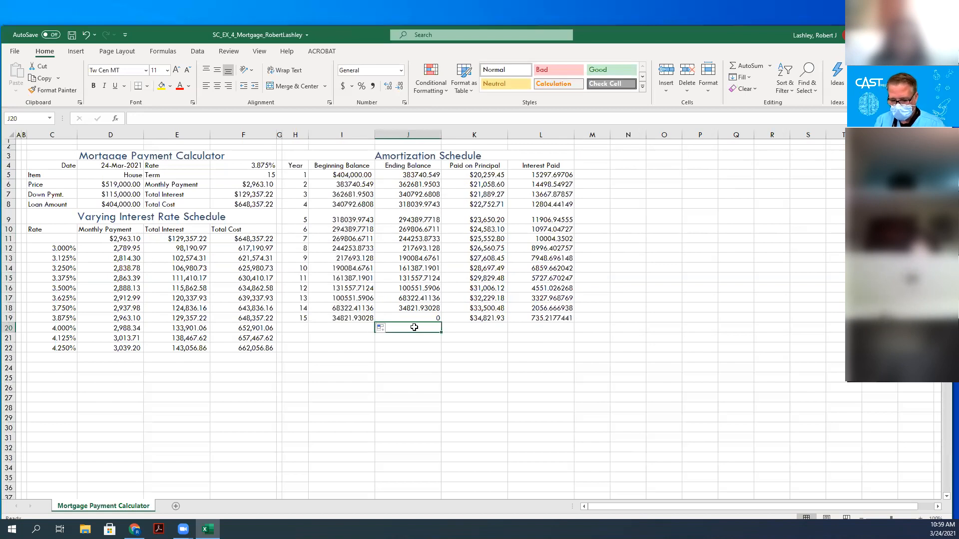
type("Sub")
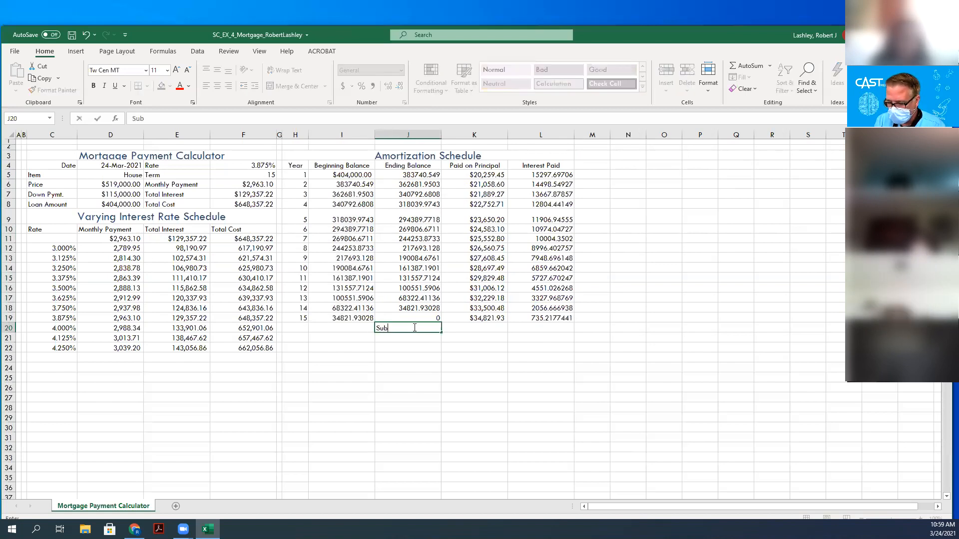
type("to")
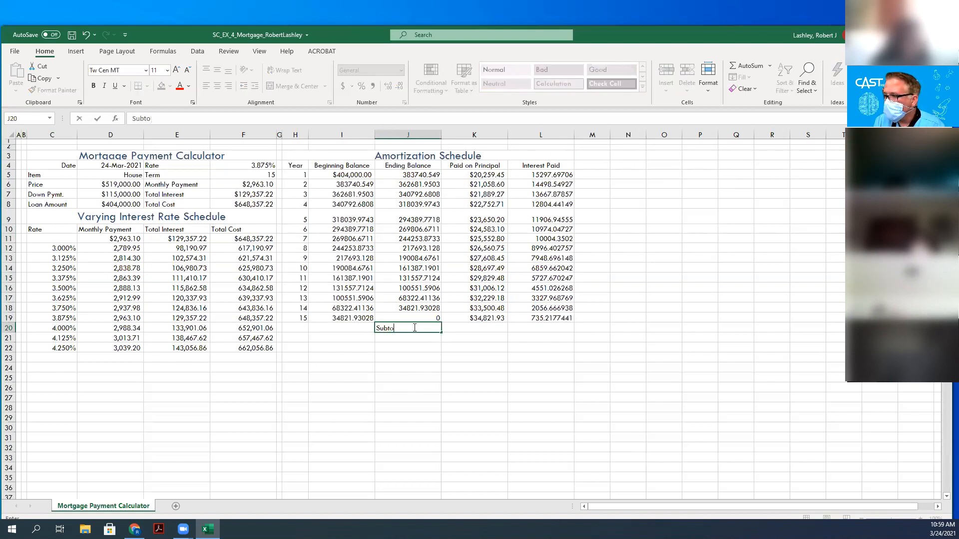
type("ytal")
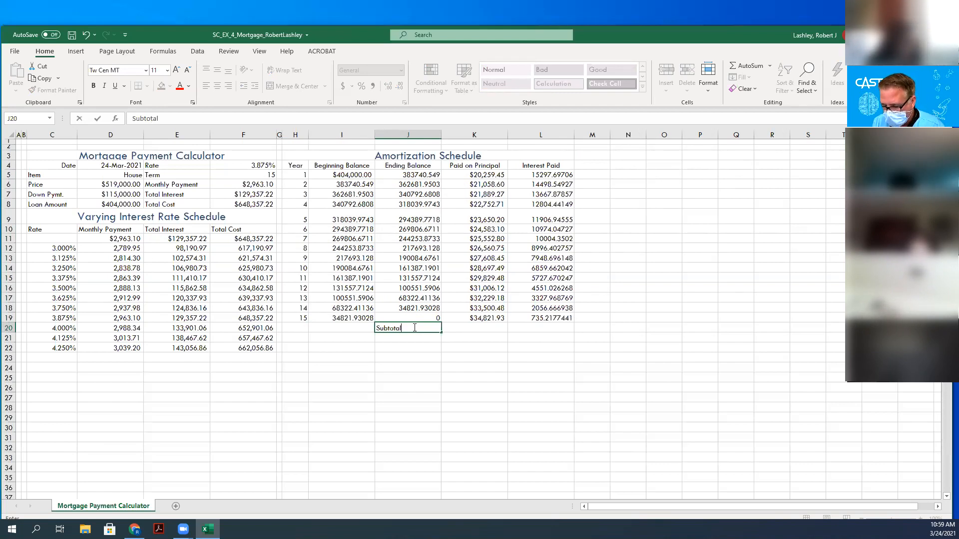
left_click_drag(477, 333, 515, 333)
left_click(748, 67)
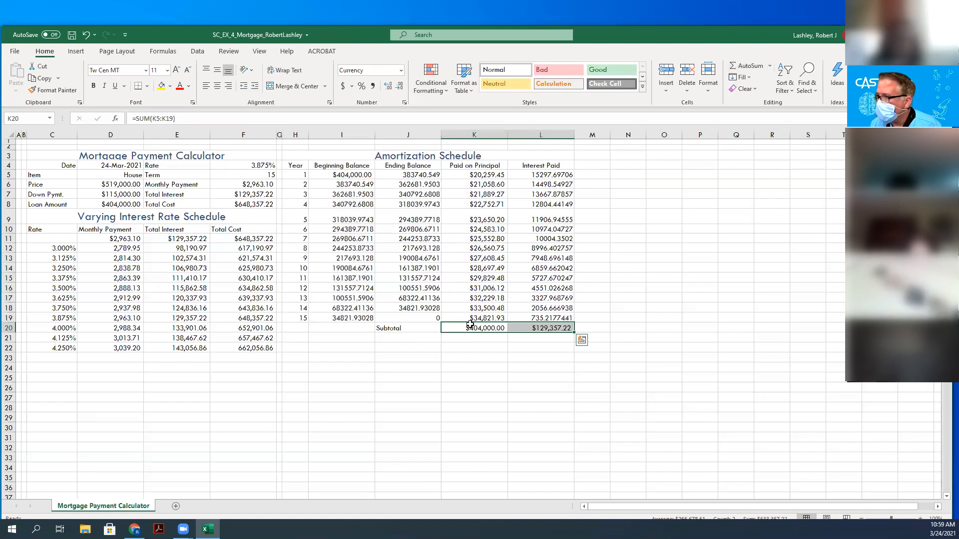
left_click(470, 325)
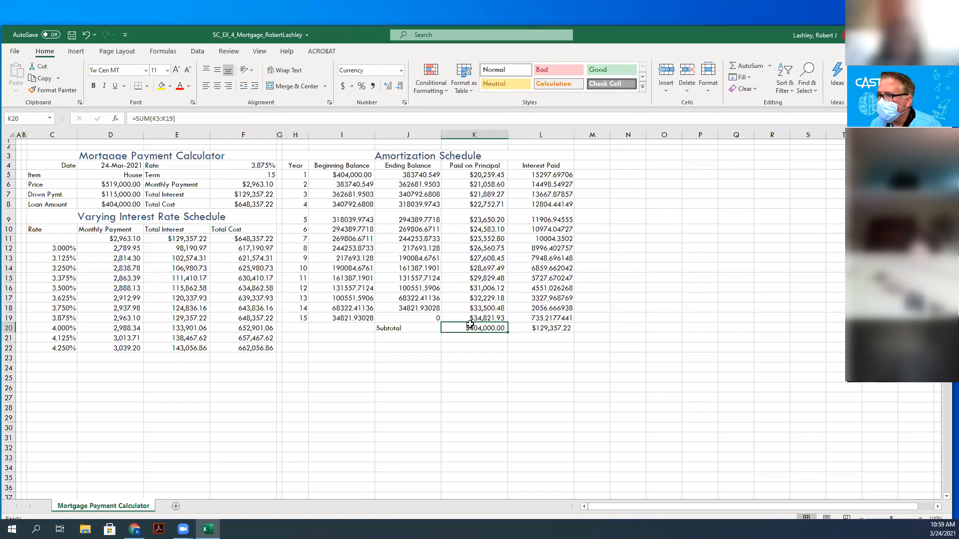
left_click(542, 327)
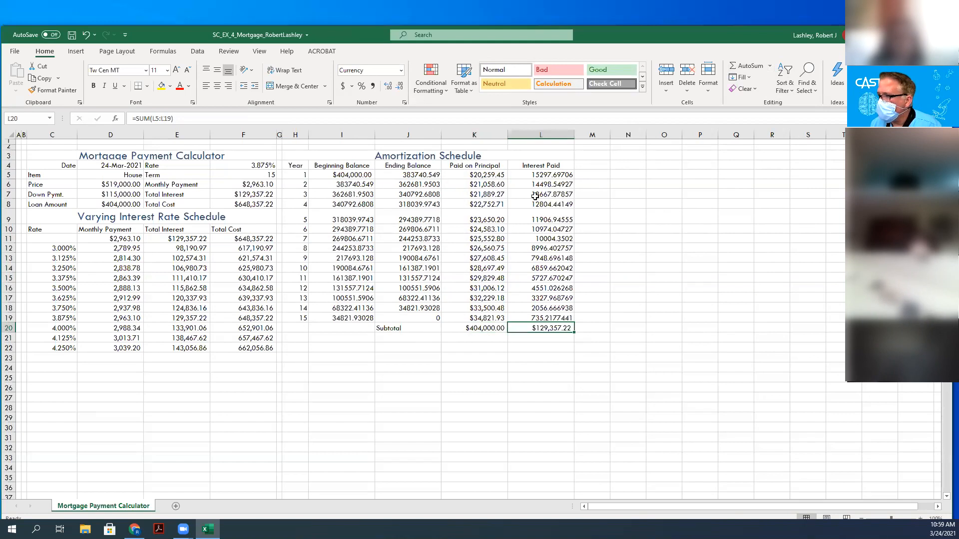
Label J21 "Down Pymt." and link K21 to the down payment with =D7.
left_click(402, 337)
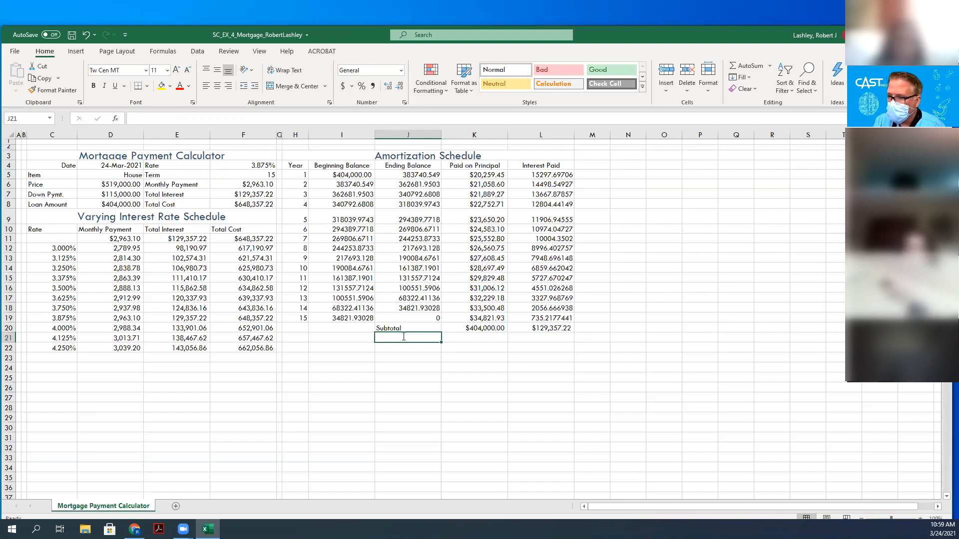
type("Down Pymt.")
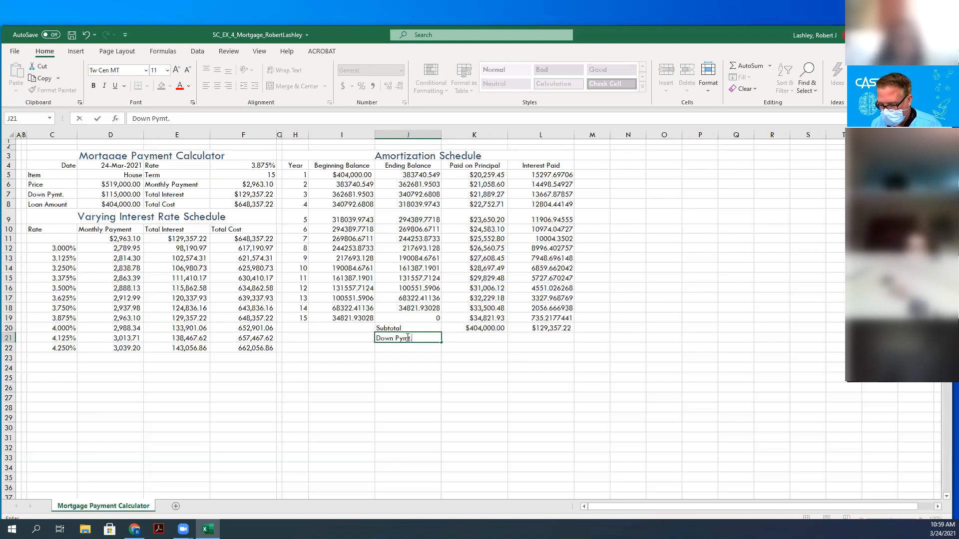
left_click(460, 341)
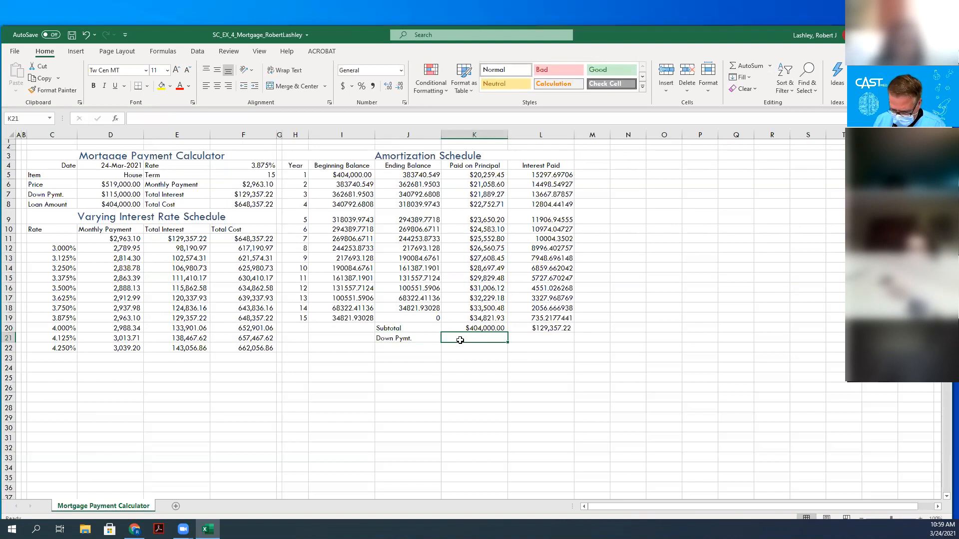
type("=d7")
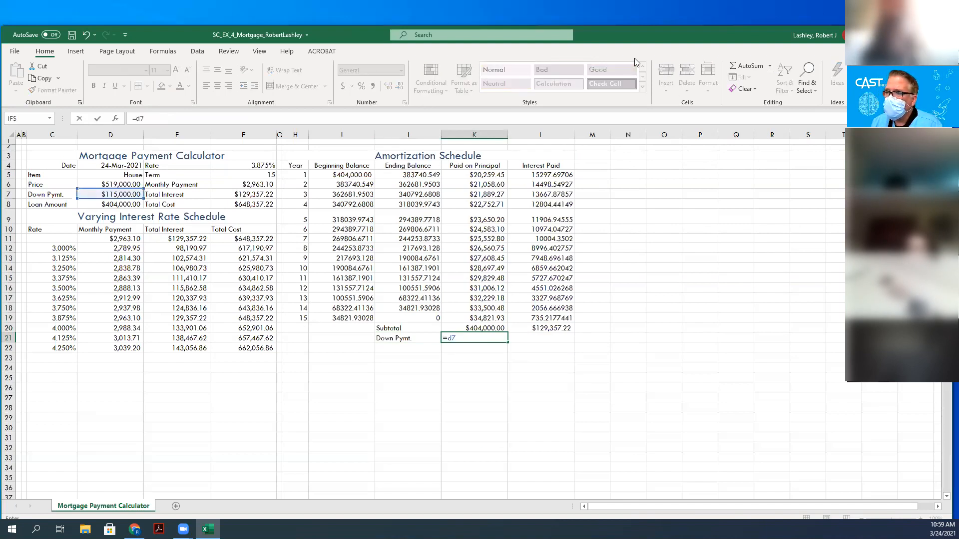
key("Return")
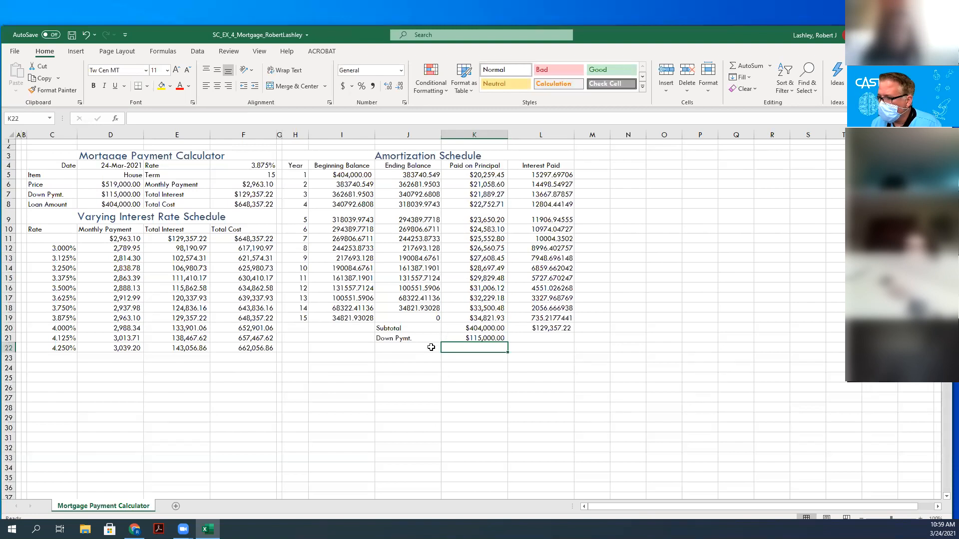
Label J22 "Total Cost" below the down payment row of the amortization schedule.
left_click(399, 347)
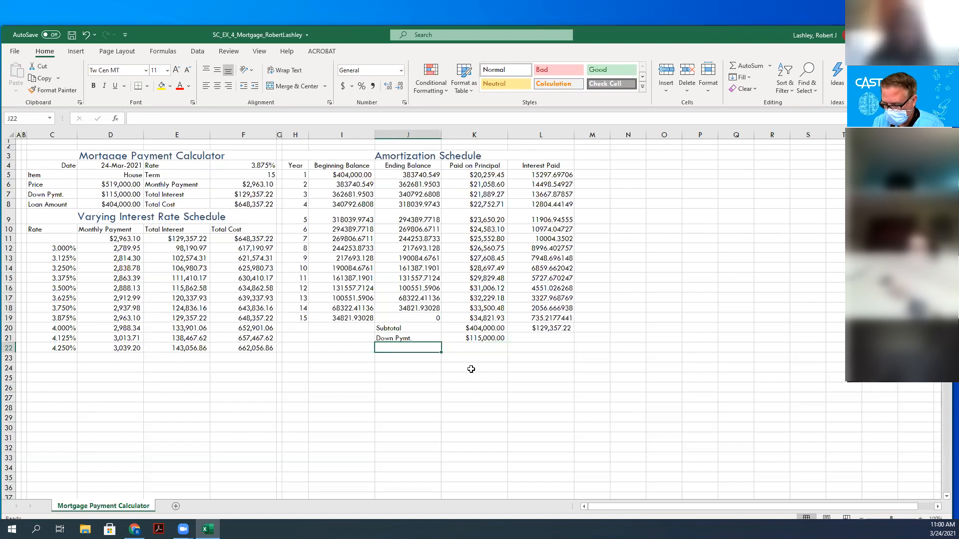
type("Total")
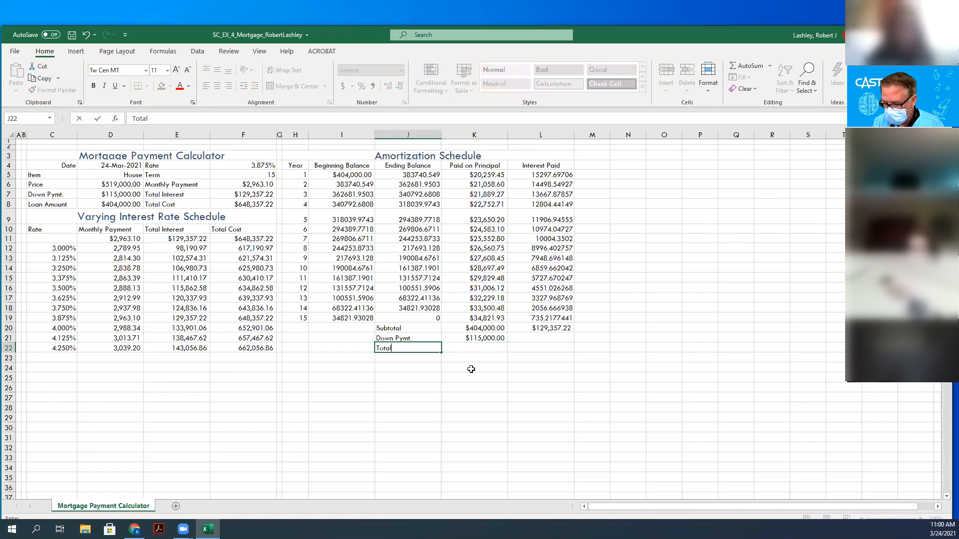
type(" Cost")
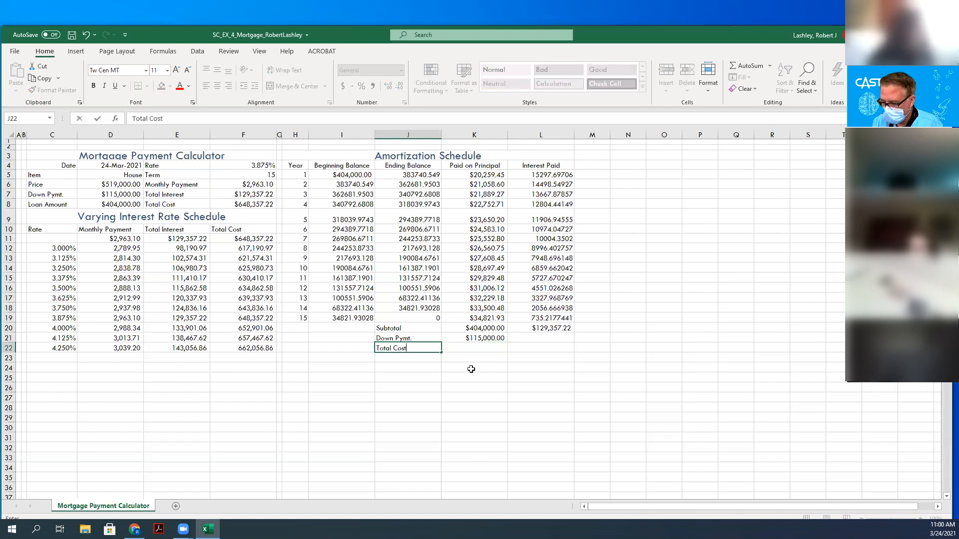
key("Tab")
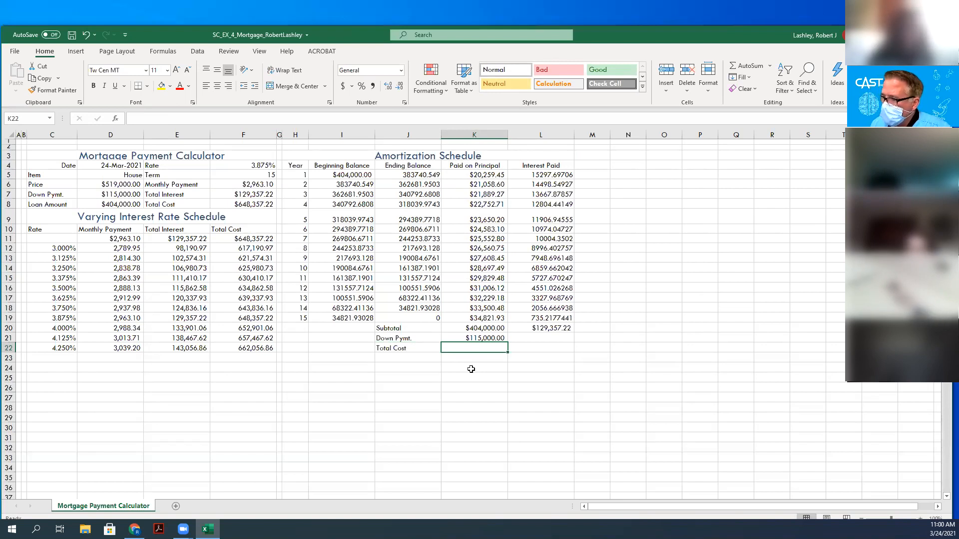
left_click(475, 338)
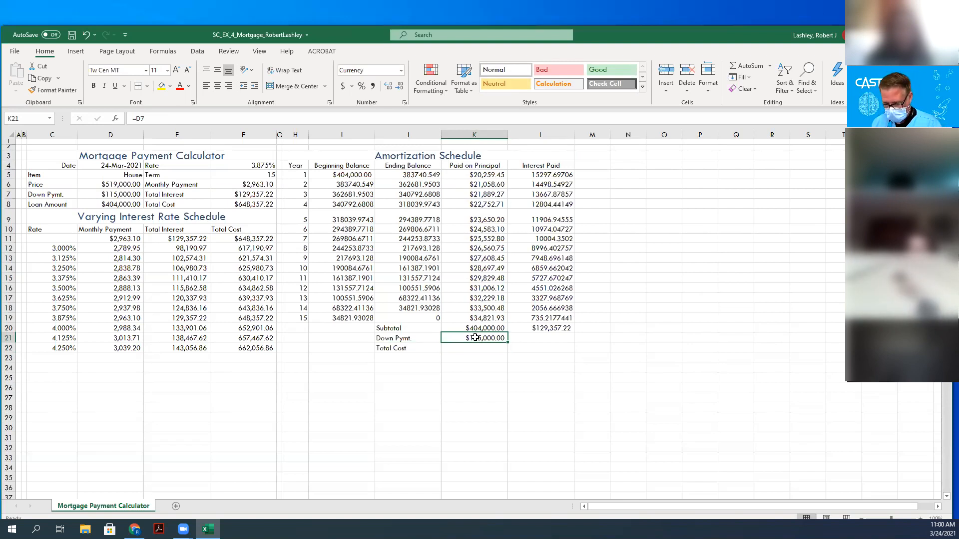
Clear the down payment from K21 and link it in the Interest Paid column instead with =D7 in L21.
key("Delete")
left_click(531, 338)
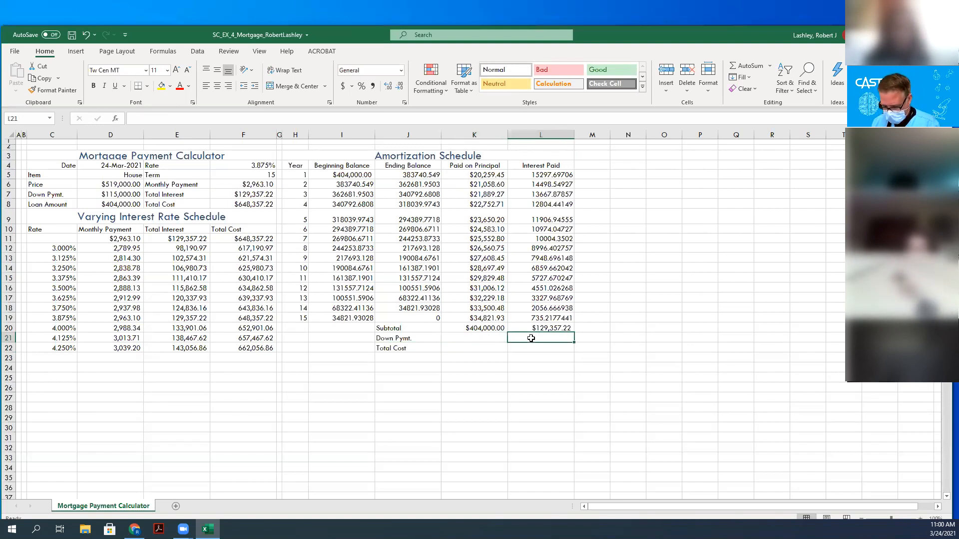
type("=")
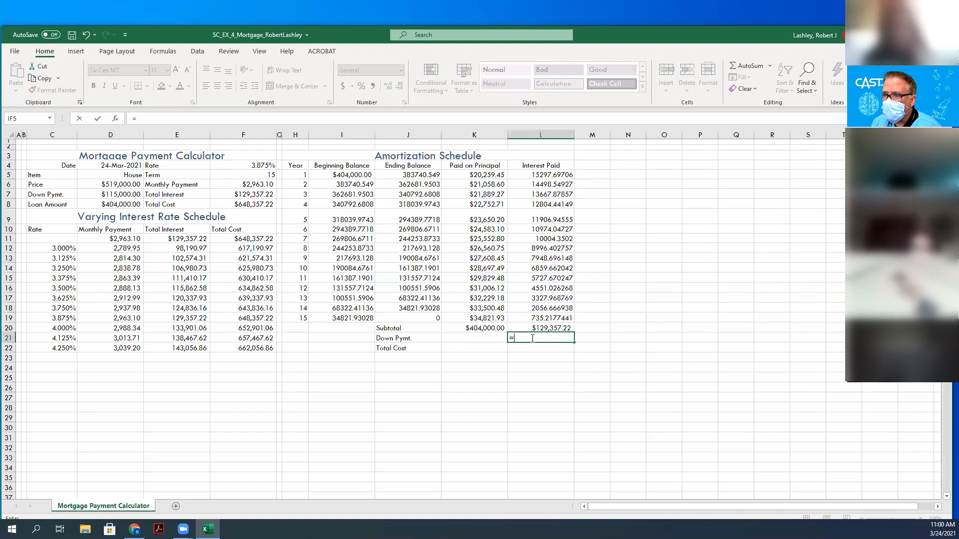
type("d")
key("BackSpace")
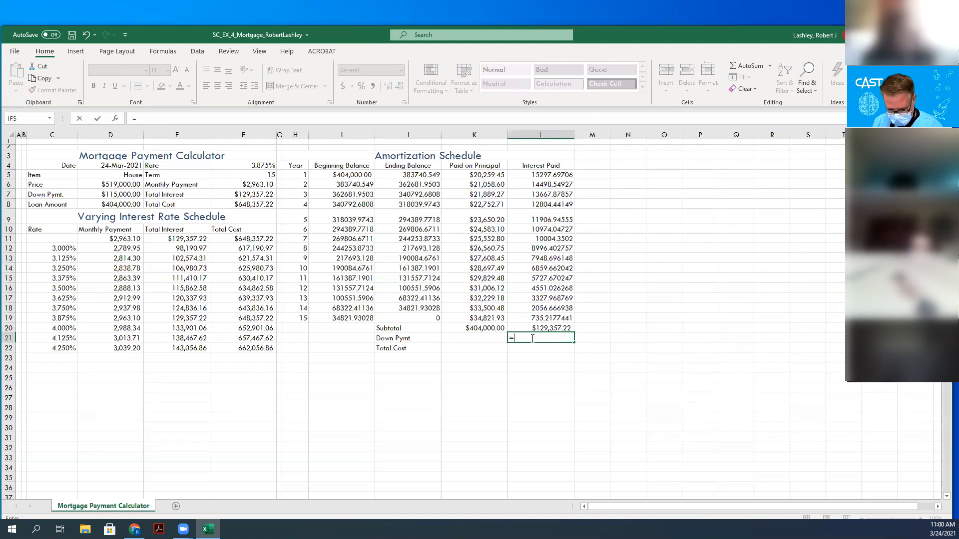
type("d7")
key("Return")
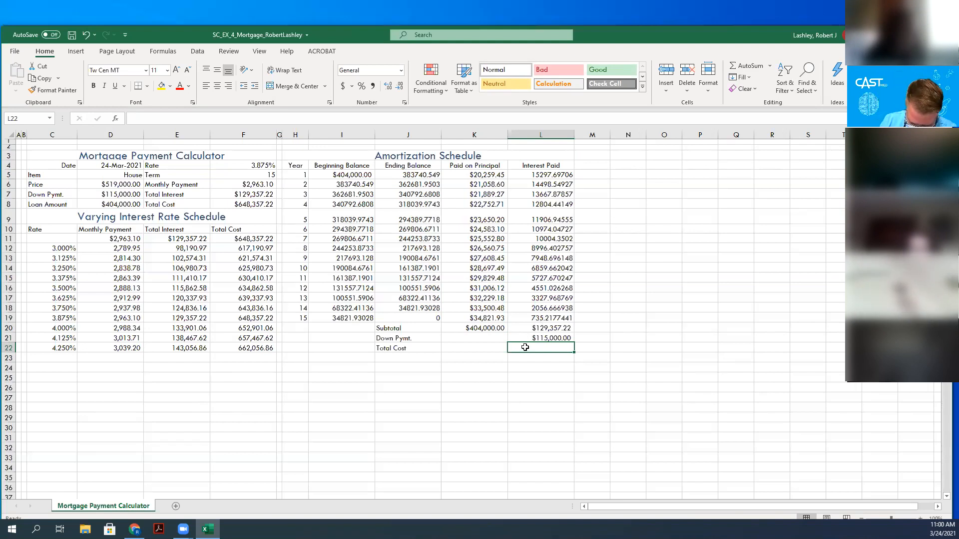
Calculate the schedule's total cost in L22 with =K20+L20+L21 and check it against the calculator's Total Cost cell.
type("=")
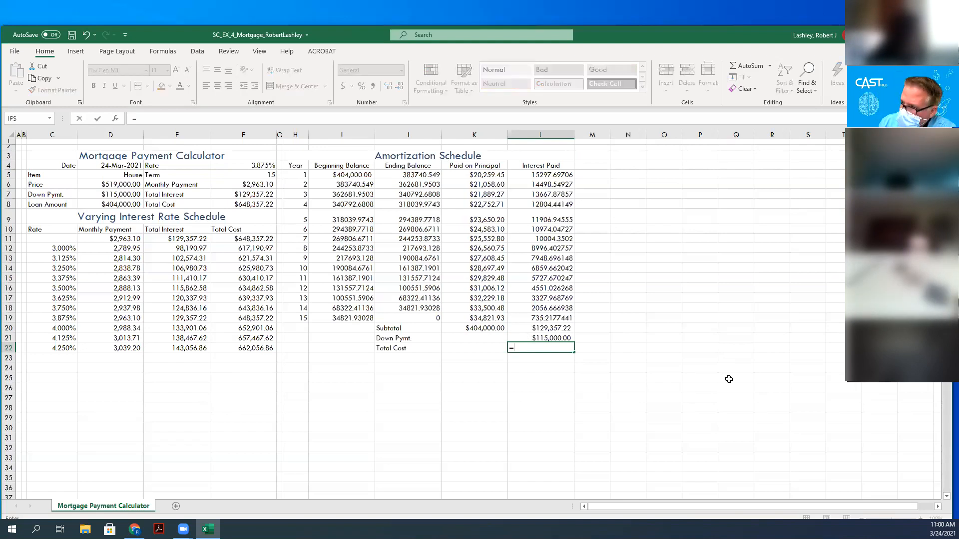
left_click(494, 328)
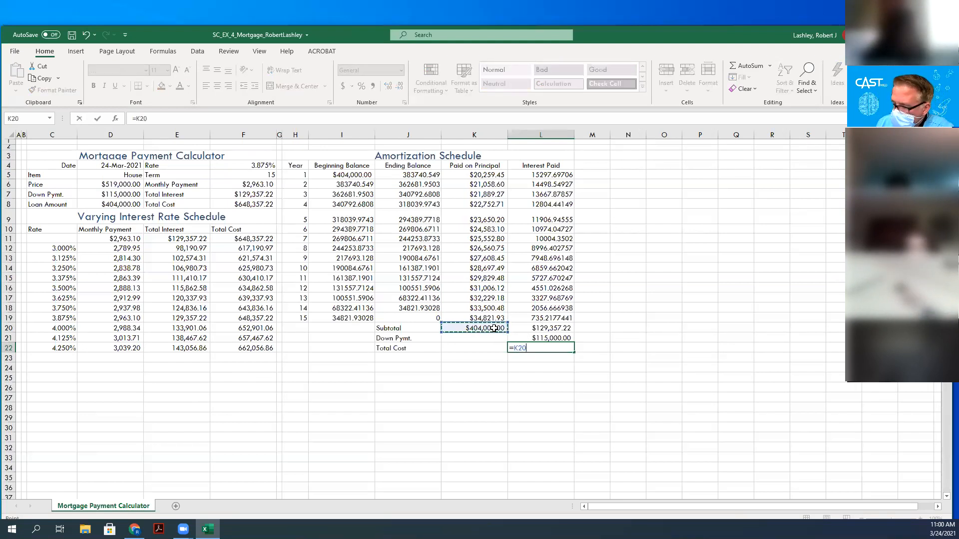
type("+")
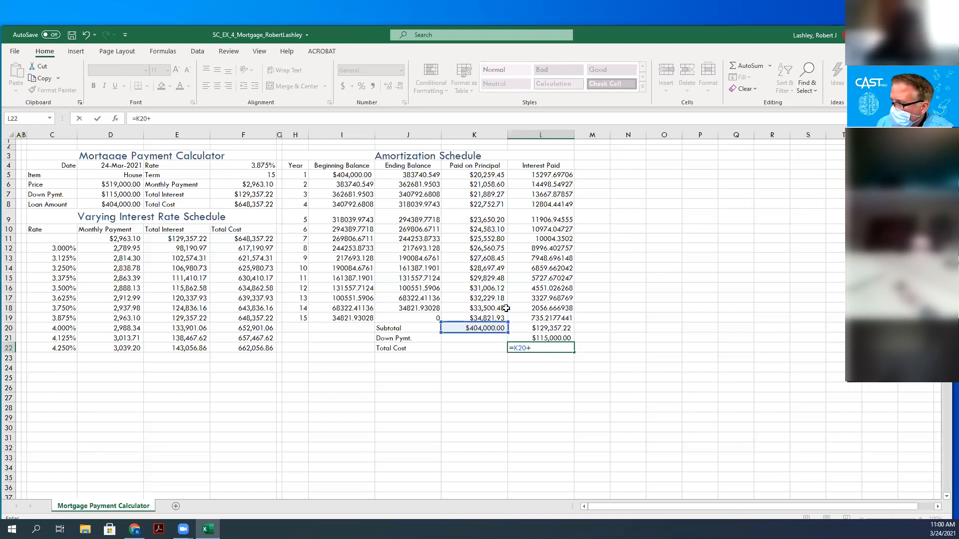
left_click(532, 328)
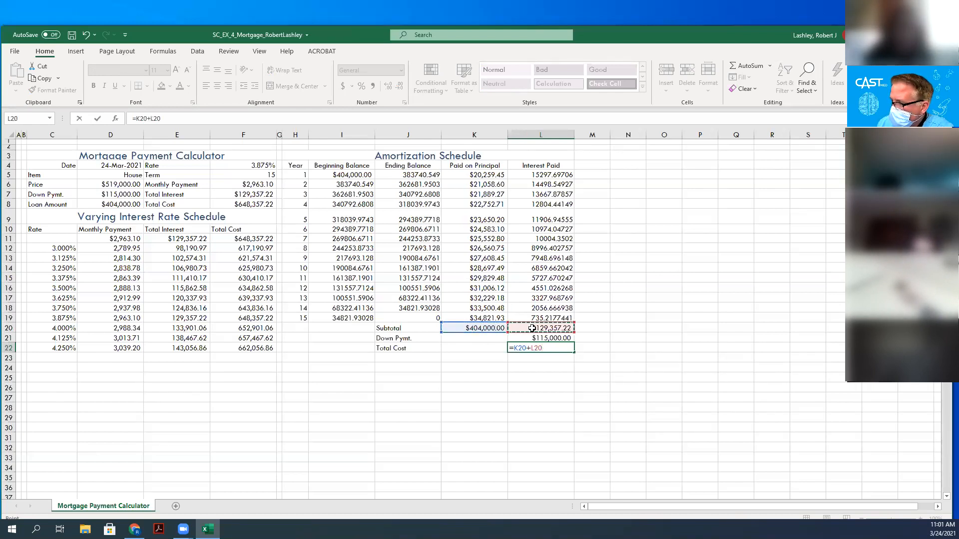
type("+")
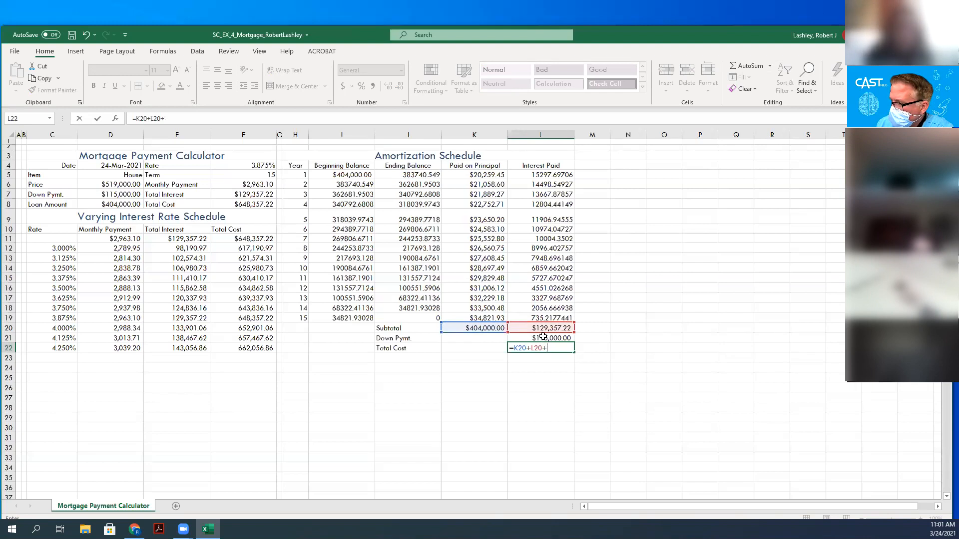
left_click(541, 338)
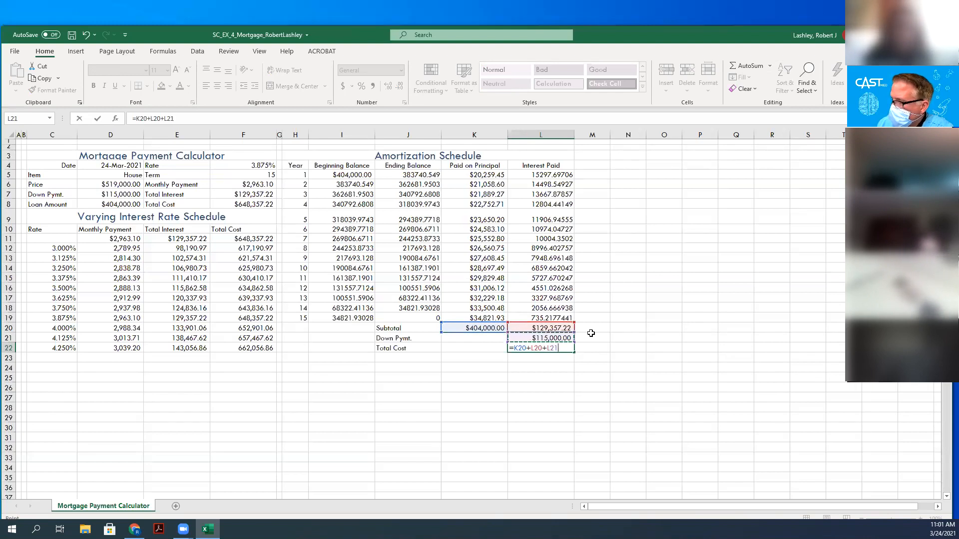
key("Return")
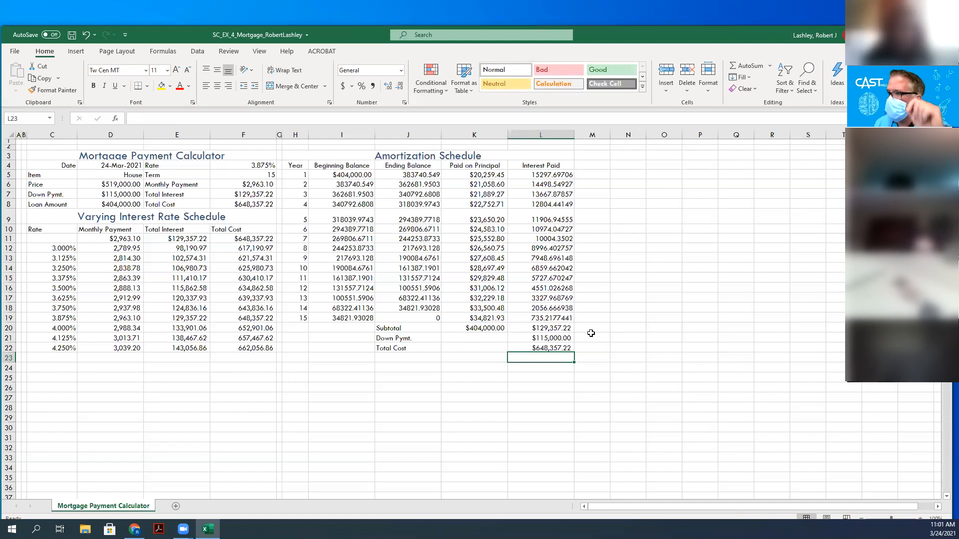
left_click(241, 205)
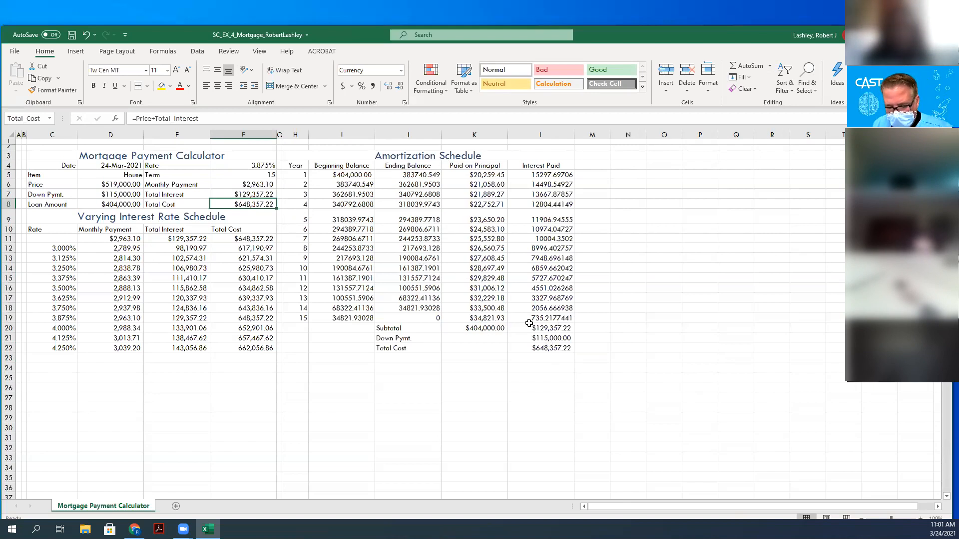
Copy the currency formatting of I5 to the rest of the first-year row, J5:L5.
left_click(339, 176)
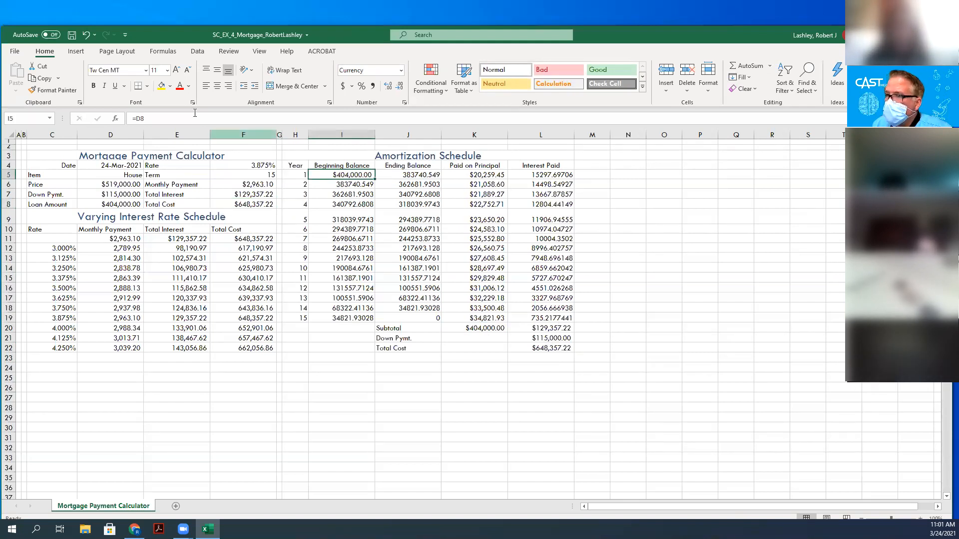
left_click(54, 90)
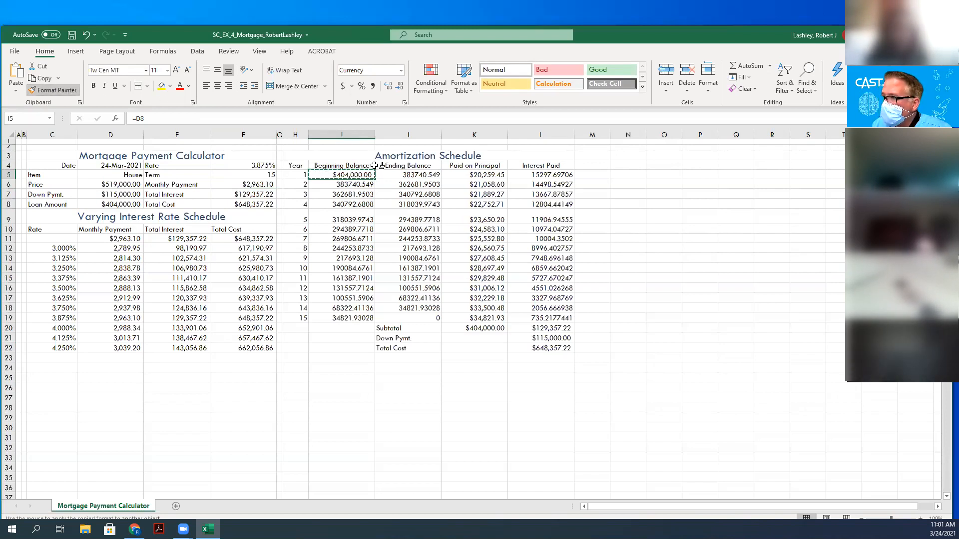
left_click_drag(397, 176, 515, 173)
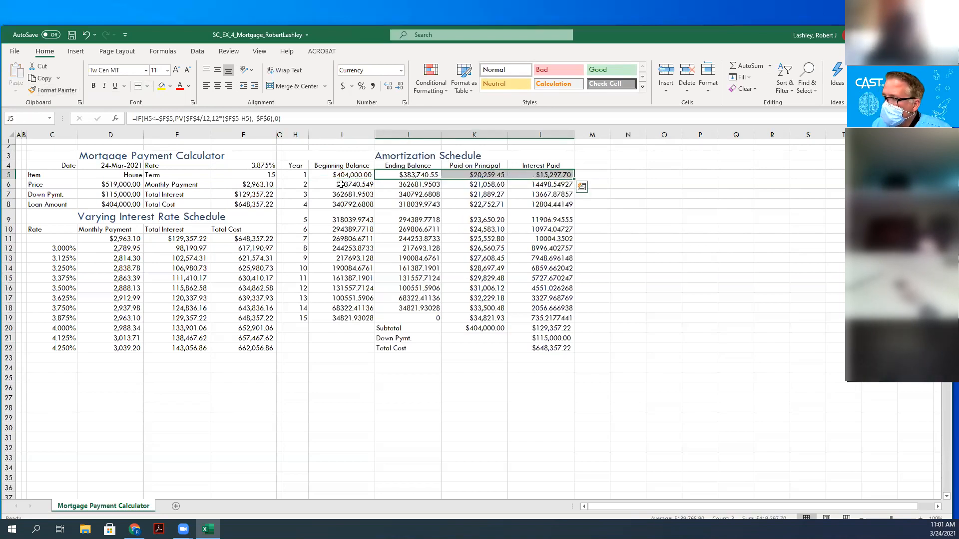
Format I6:L19 as Currency with two decimal places, no symbol and negative numbers in red parentheses.
left_click_drag(341, 184, 535, 323)
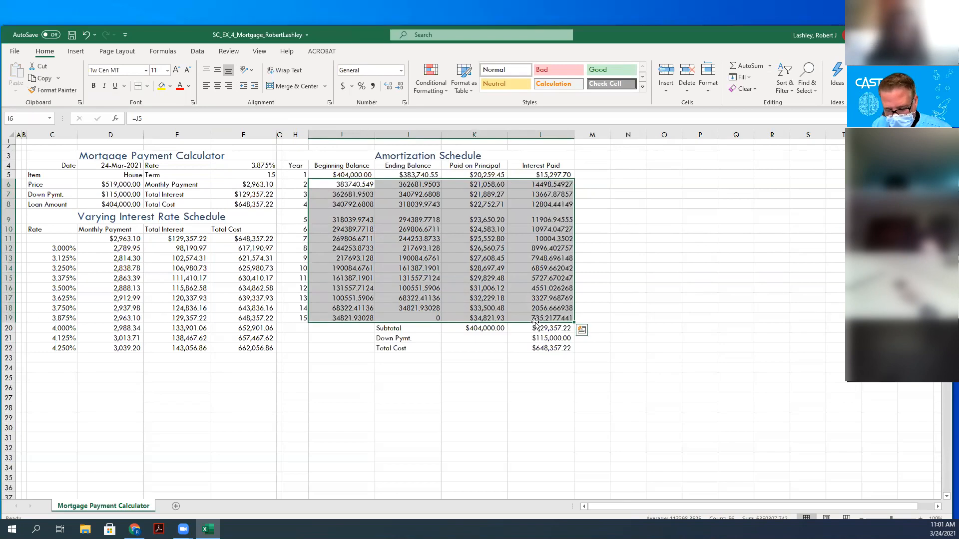
right_click(490, 265)
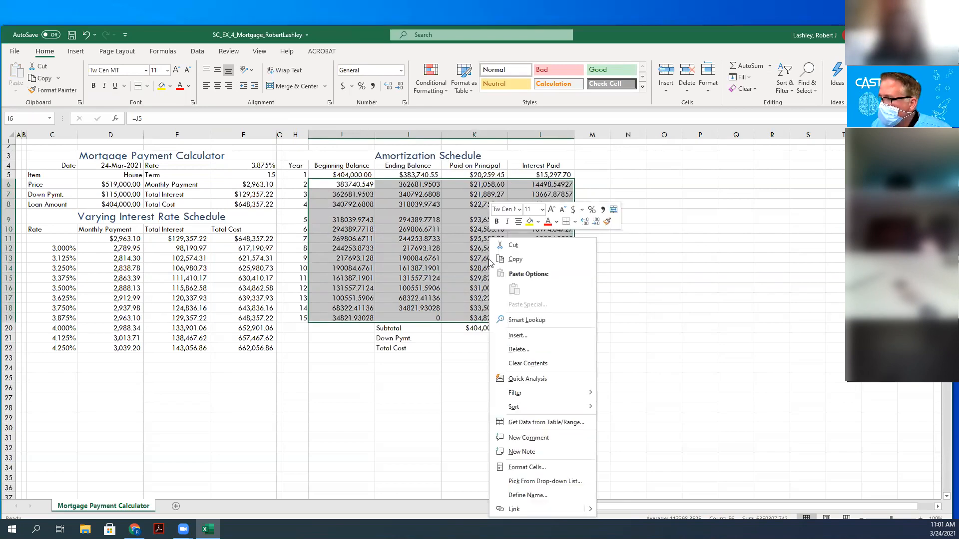
left_click(529, 467)
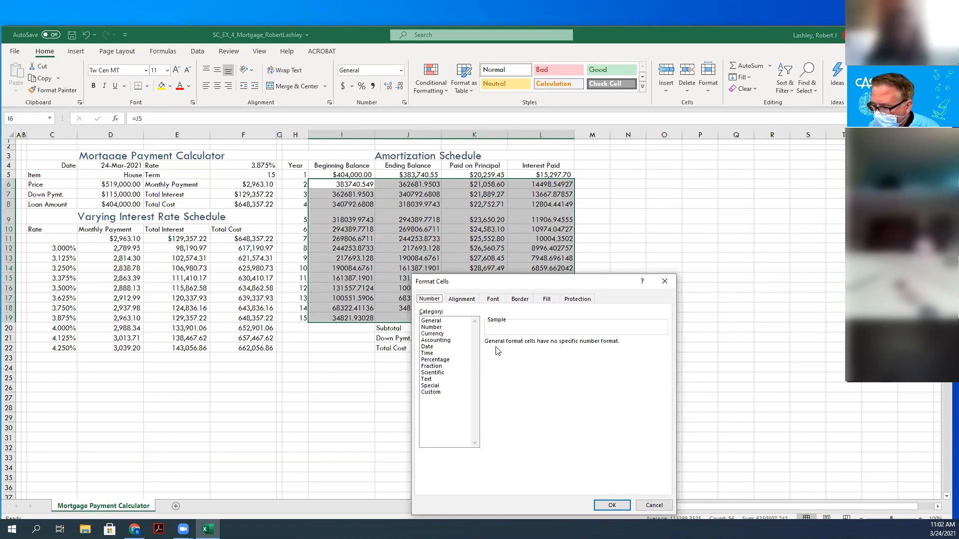
left_click(434, 334)
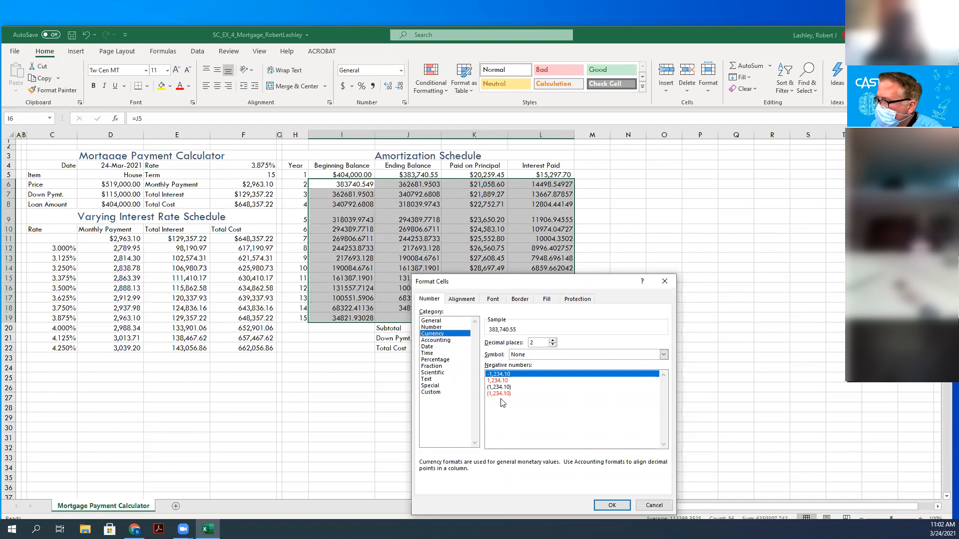
left_click(549, 394)
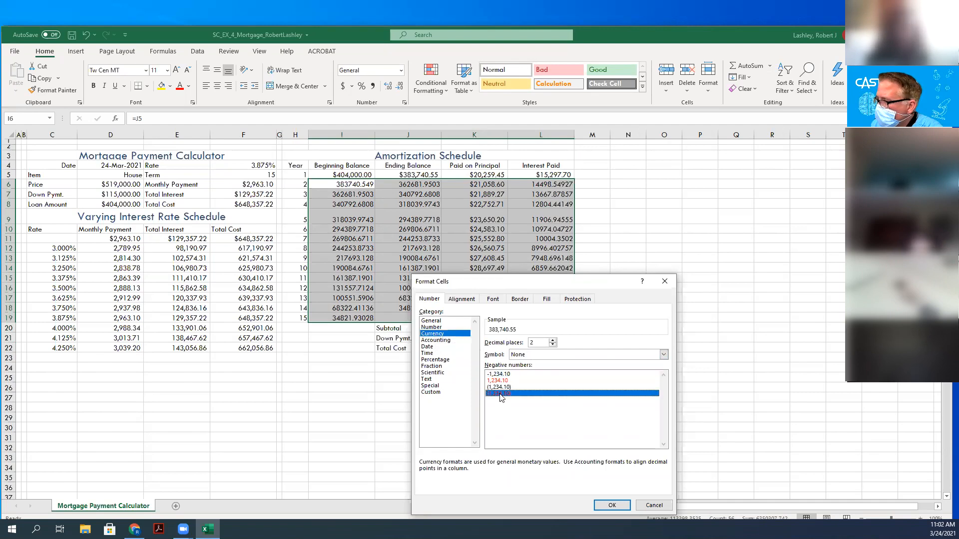
left_click(605, 506)
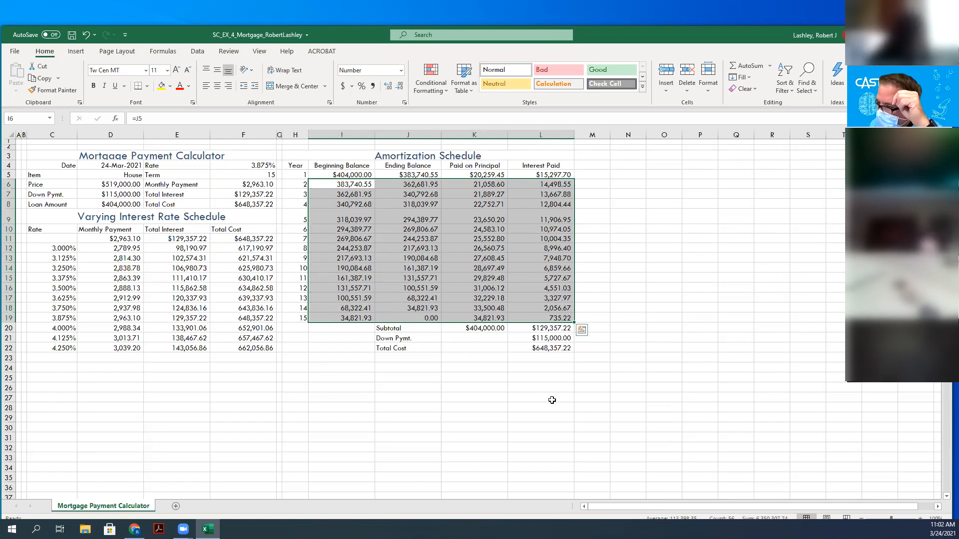
left_click(522, 355)
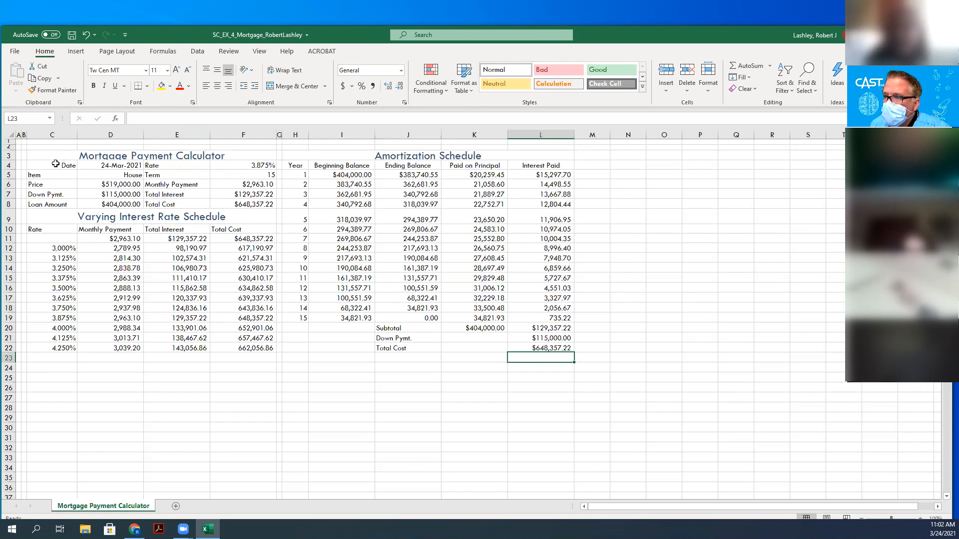
Set a medium solid teal outline border around the mortgage payment calculator range C4:F8.
left_click_drag(55, 166, 241, 202)
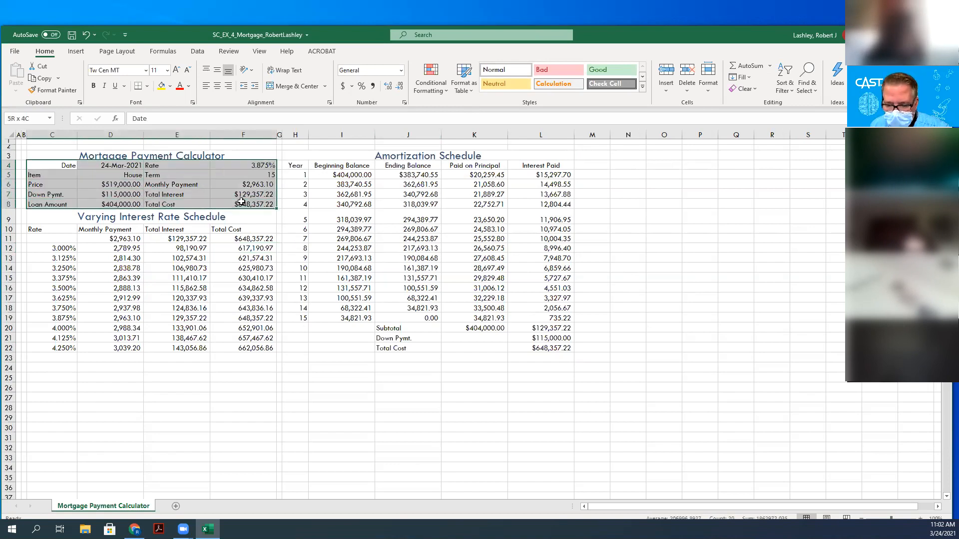
left_click_drag(241, 202, 241, 202)
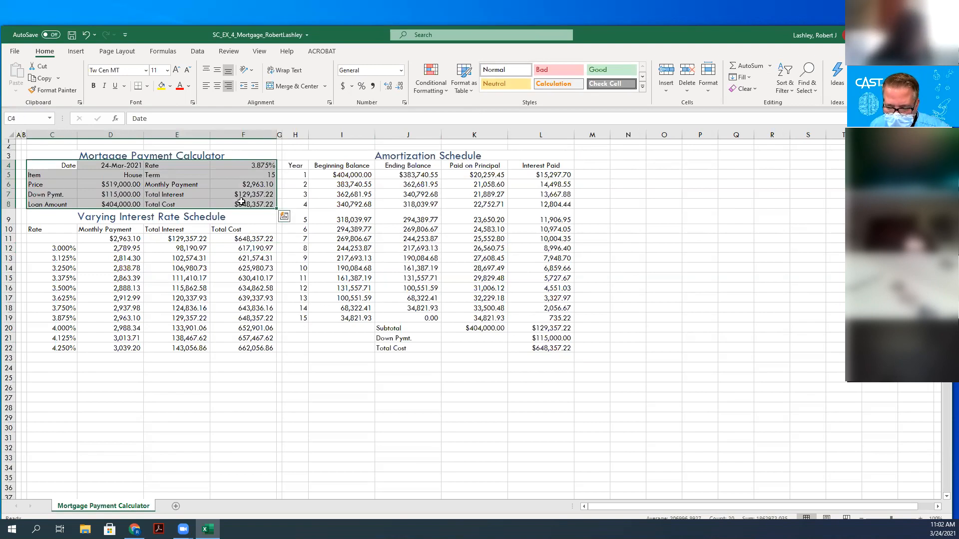
right_click(219, 185)
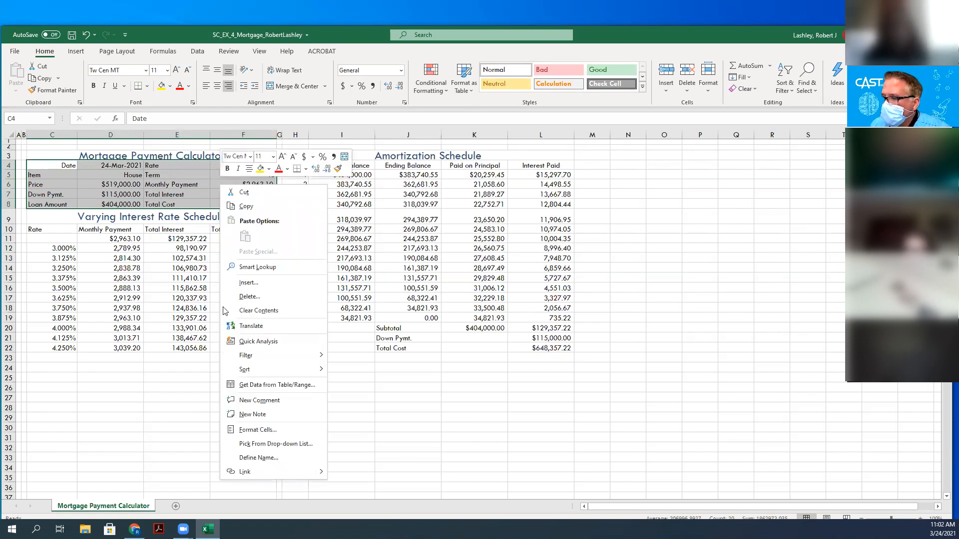
left_click(277, 433)
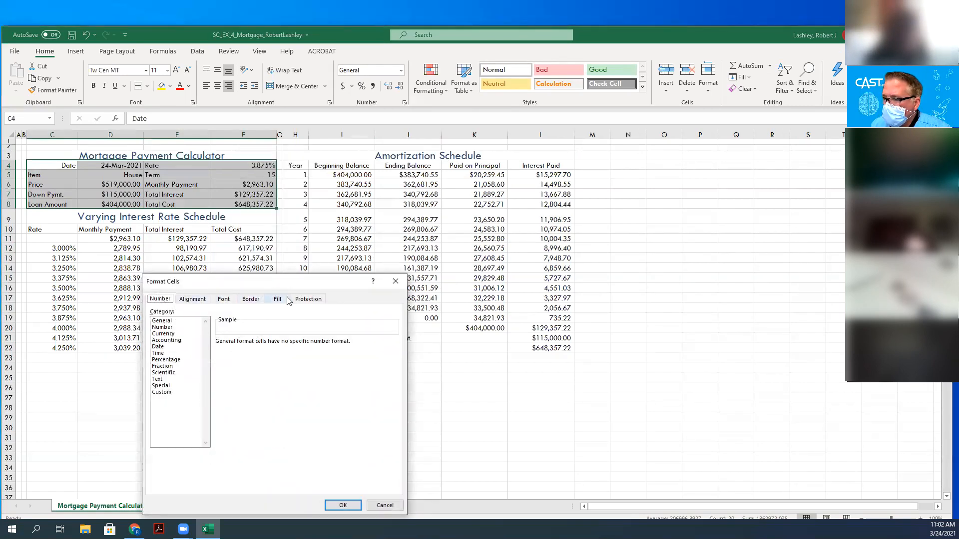
left_click(247, 299)
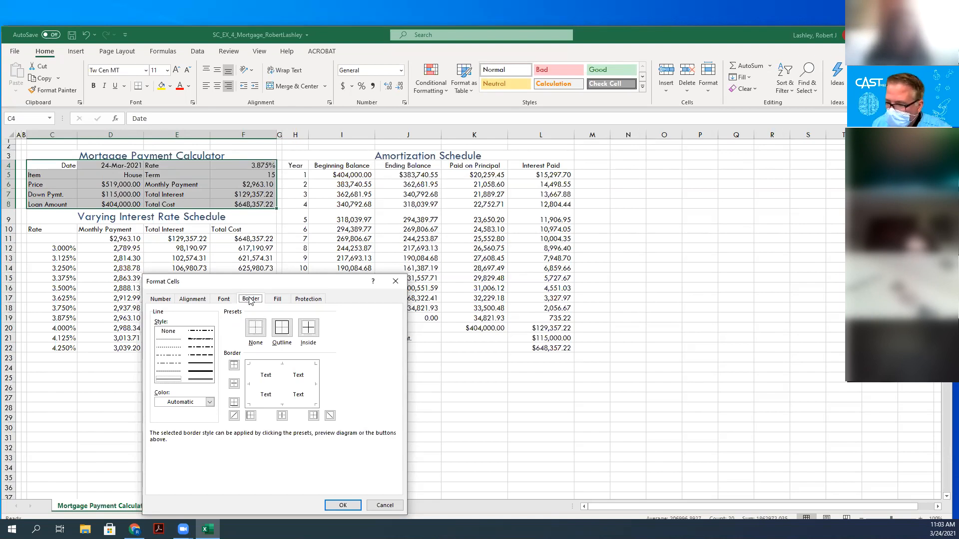
left_click(210, 402)
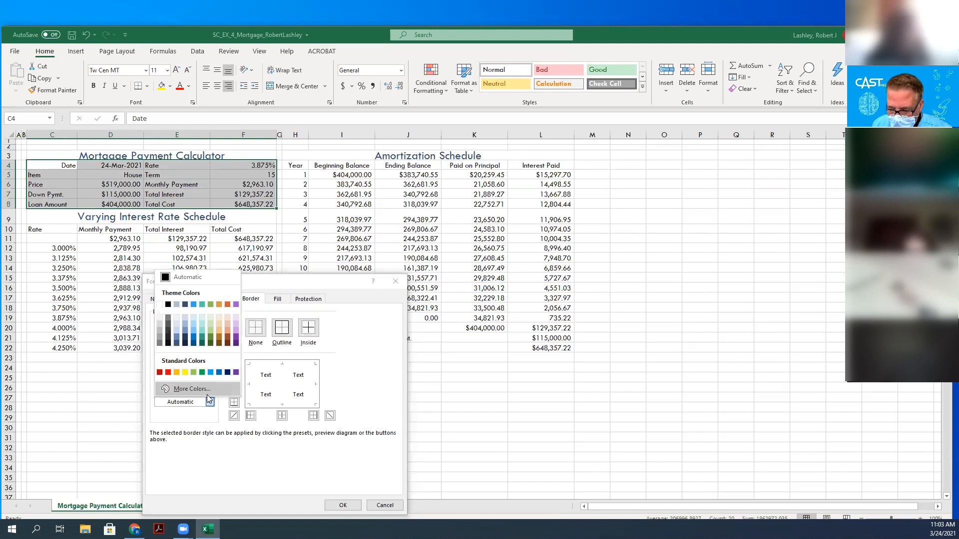
left_click(202, 304)
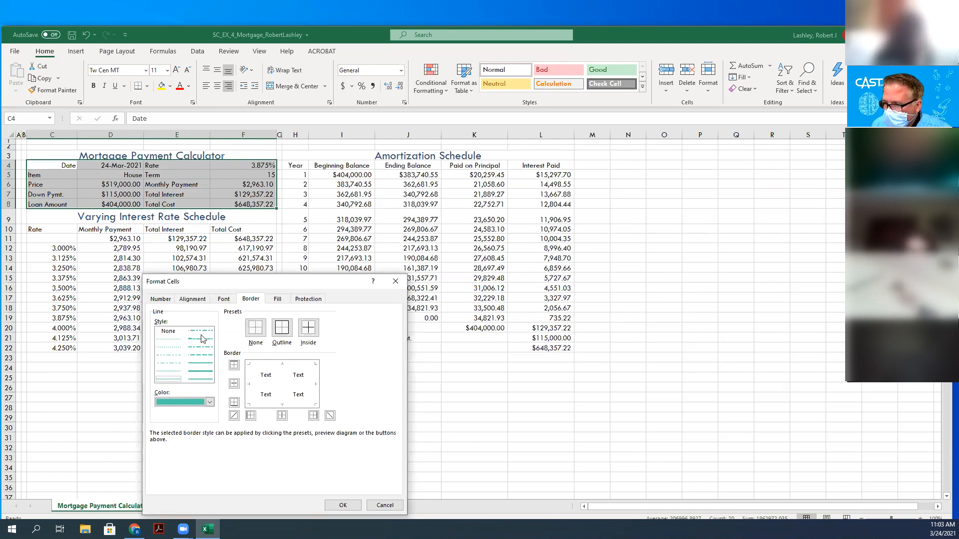
left_click(201, 367)
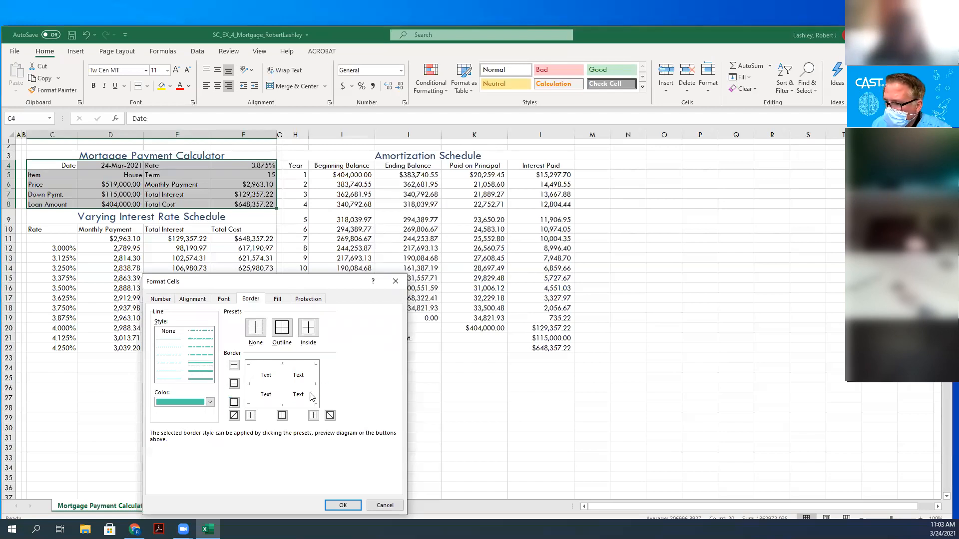
left_click(281, 332)
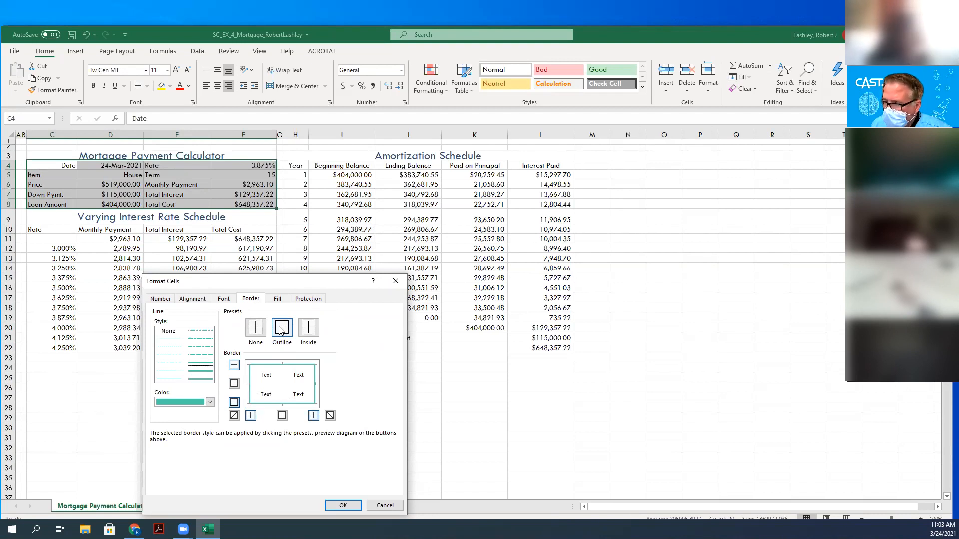
Add thin teal vertical lines between the columns of C4:F8 and apply the borders.
left_click(172, 381)
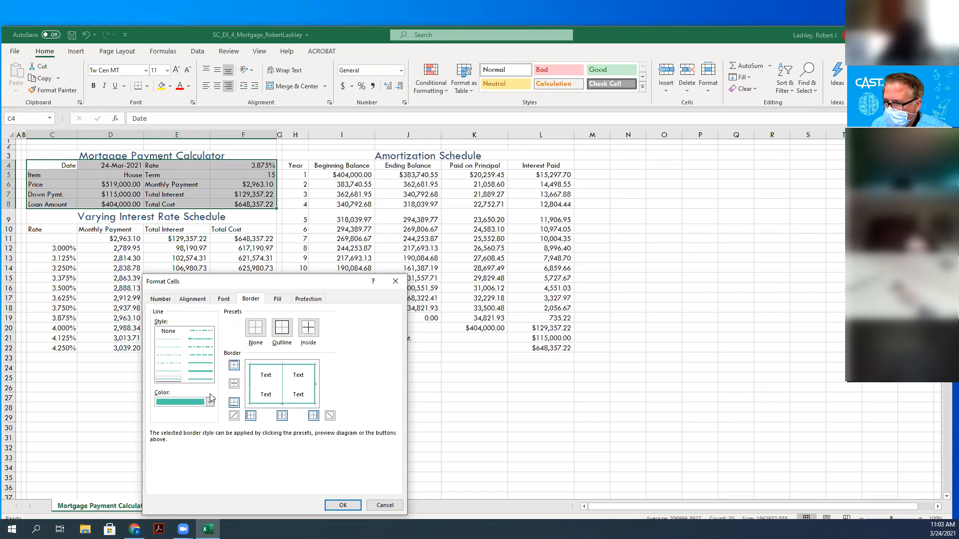
left_click(343, 506)
left_click(243, 385)
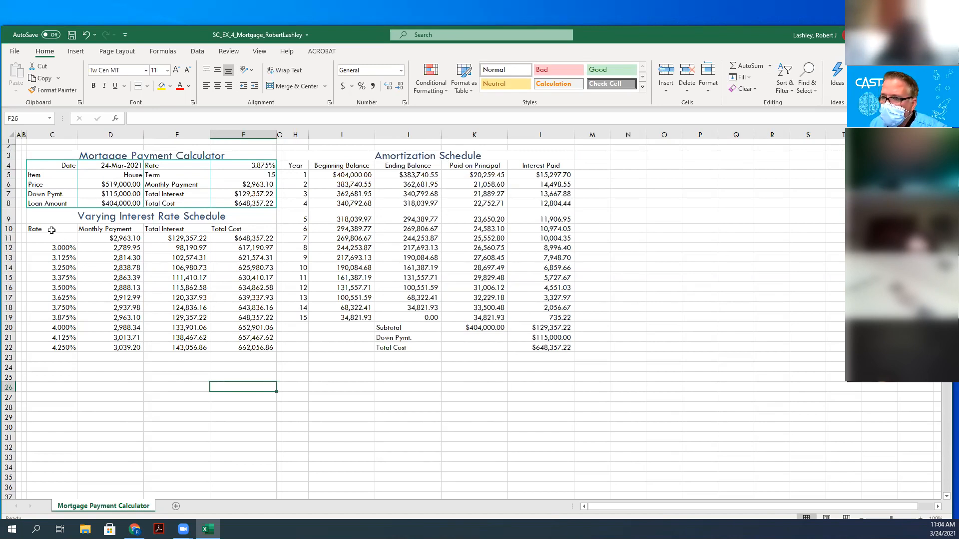
Set a medium solid teal outline border around the varying interest rate schedule range C10:F22.
left_click_drag(56, 232, 239, 346)
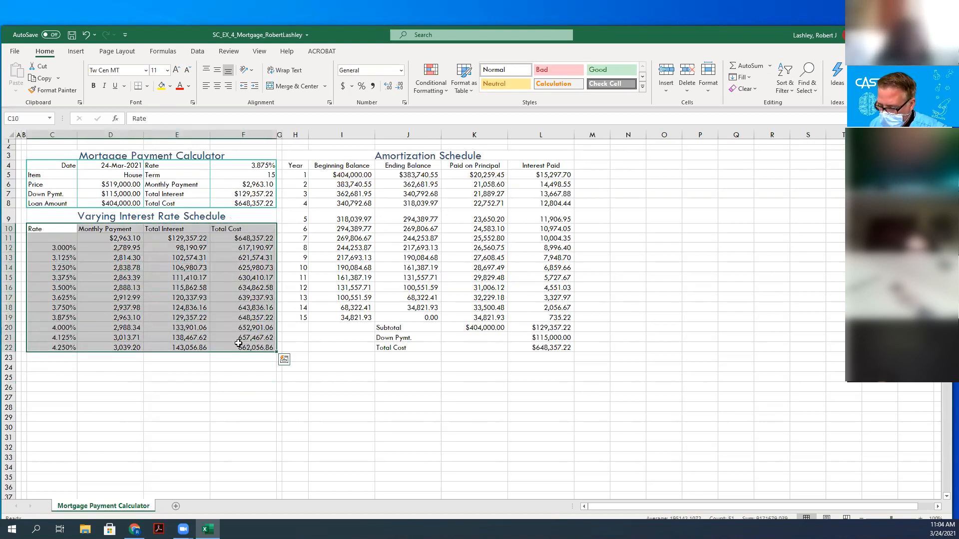
right_click(227, 299)
left_click(239, 250)
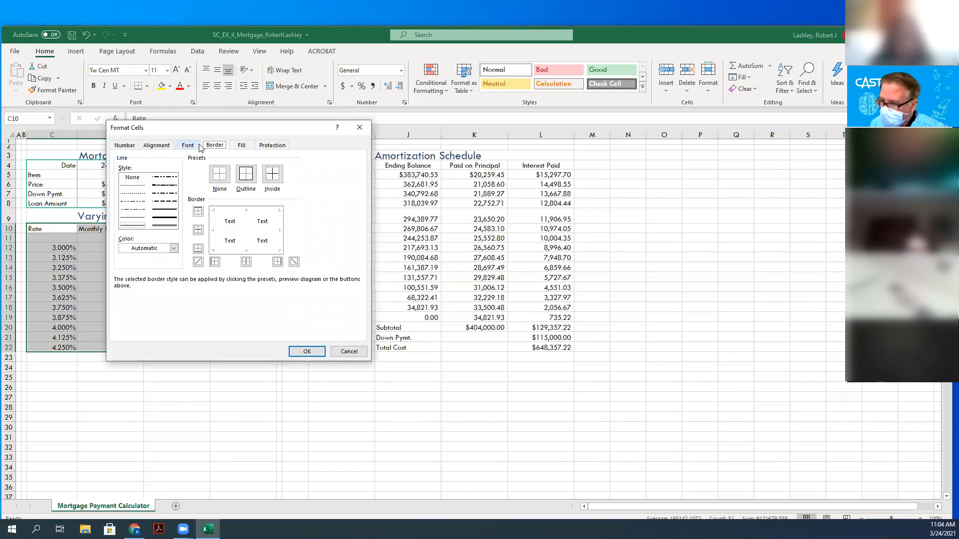
left_click(174, 248)
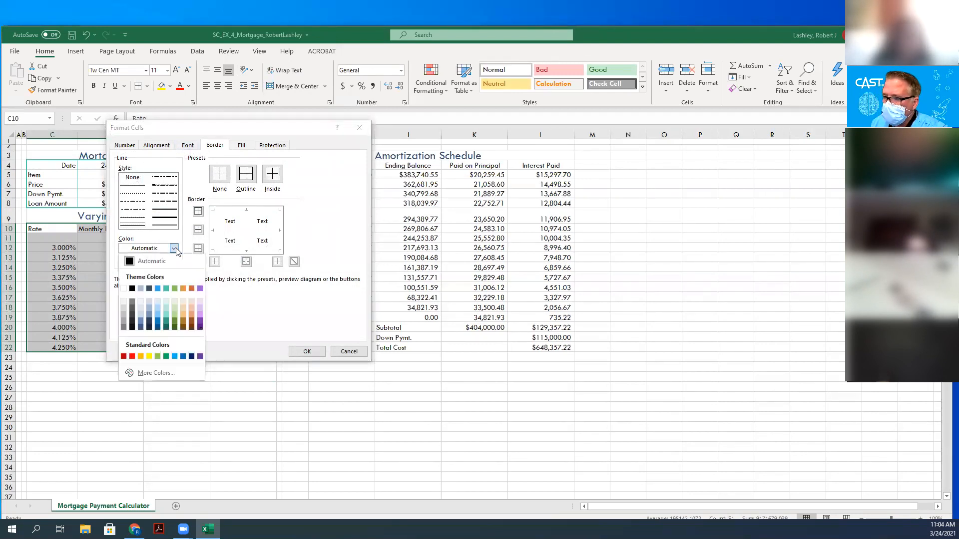
left_click(166, 289)
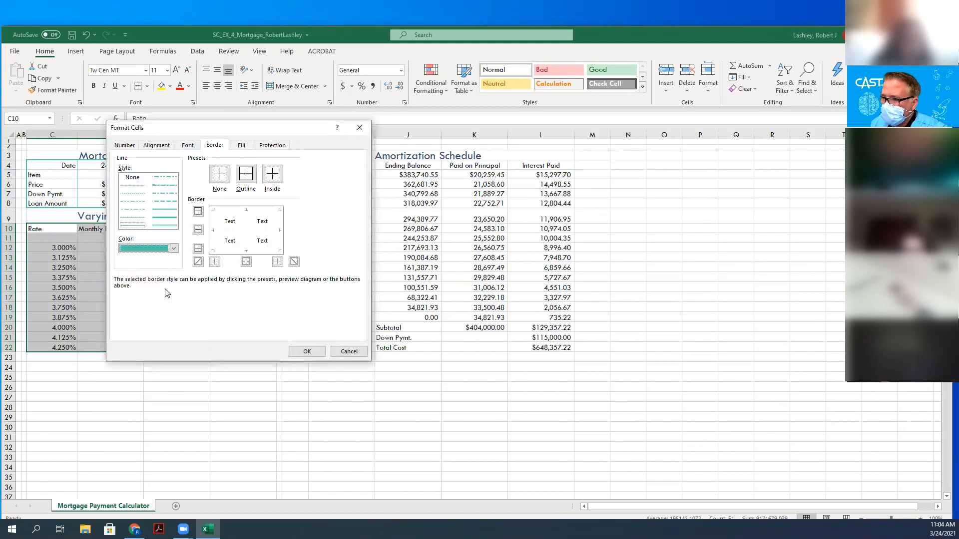
left_click(160, 212)
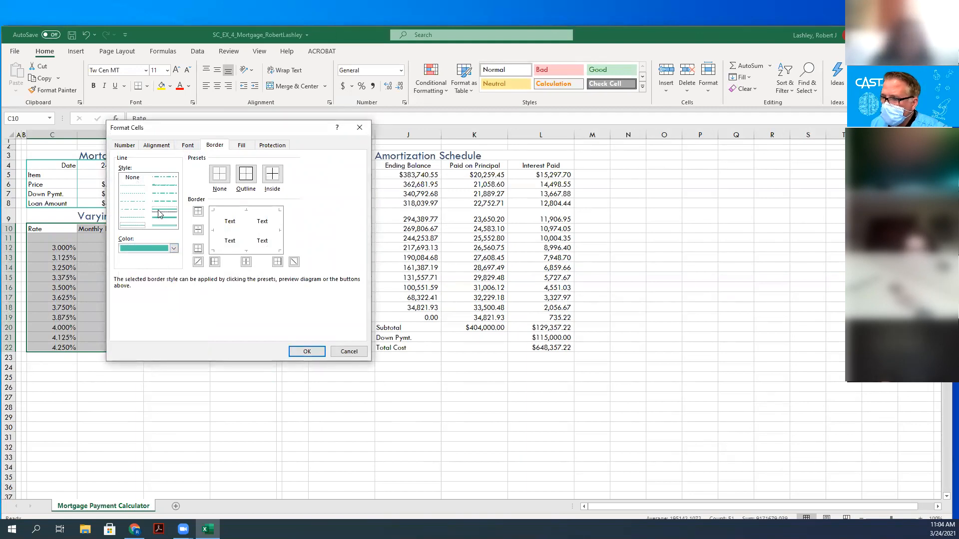
left_click(245, 180)
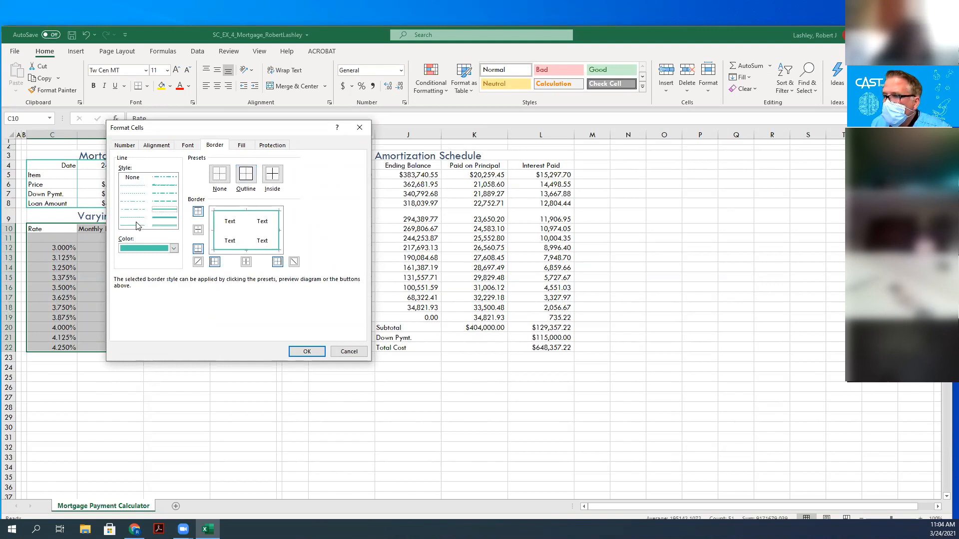
Add thin teal vertical lines between the columns of C10:F22 and apply the borders.
left_click(248, 232)
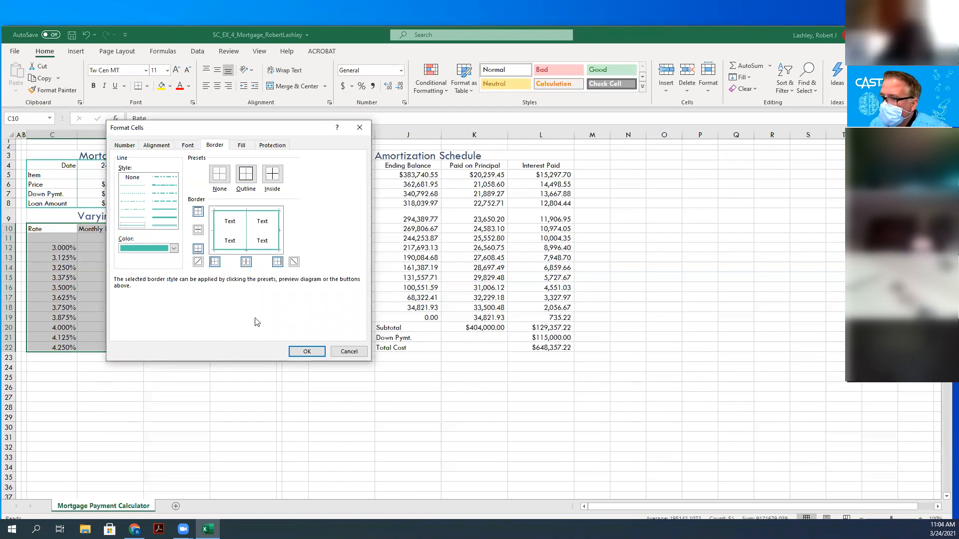
left_click(297, 351)
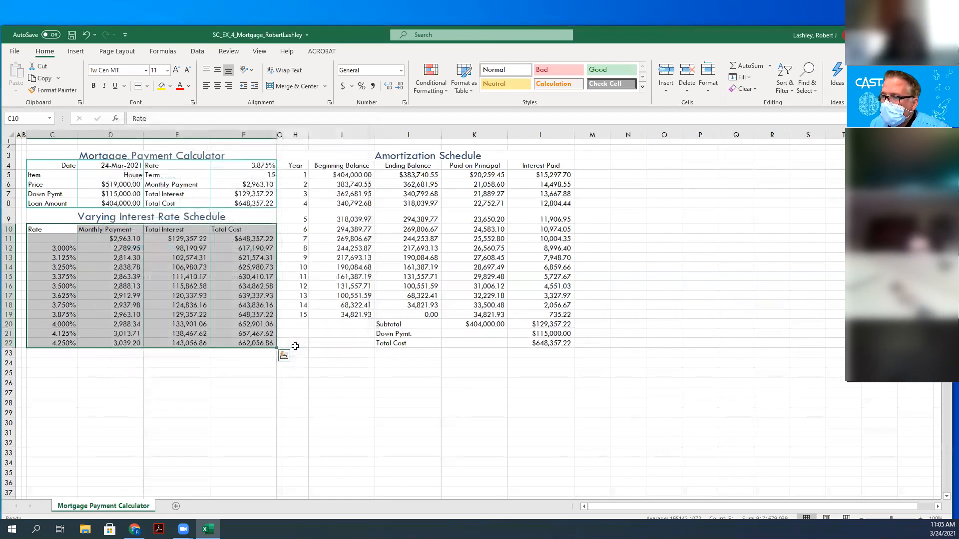
left_click(230, 361)
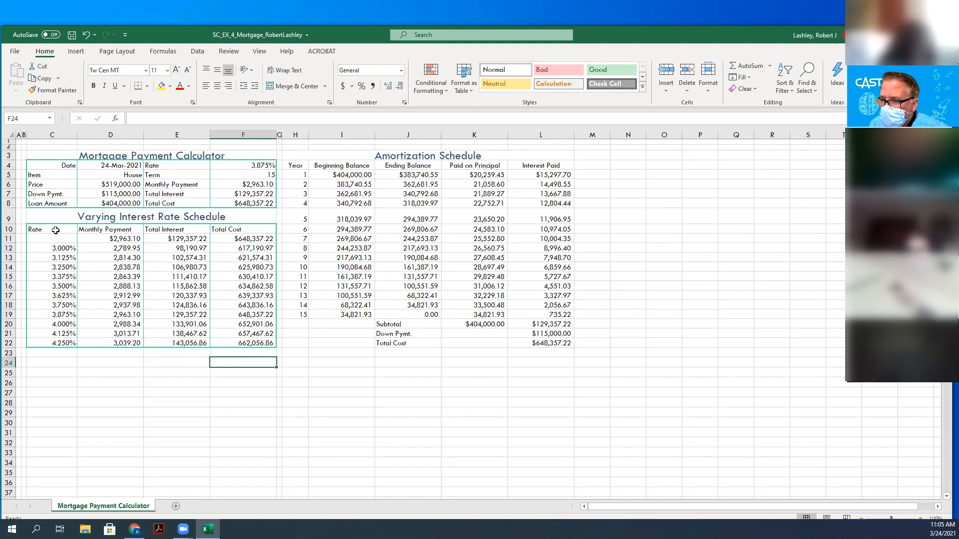
Add a thin teal bottom border beneath the interest rate schedule's column headings, C10:F10.
left_click_drag(56, 230, 226, 230)
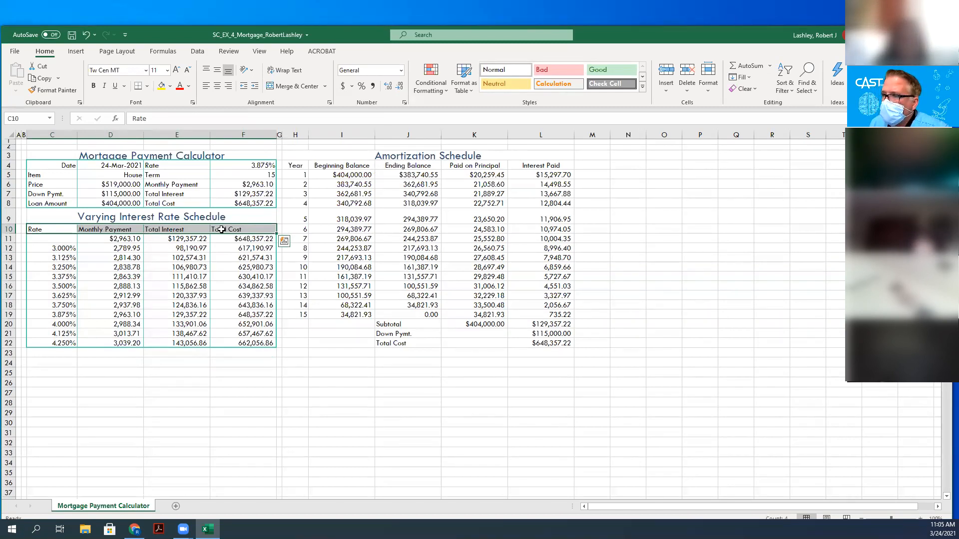
right_click(222, 229)
left_click(265, 467)
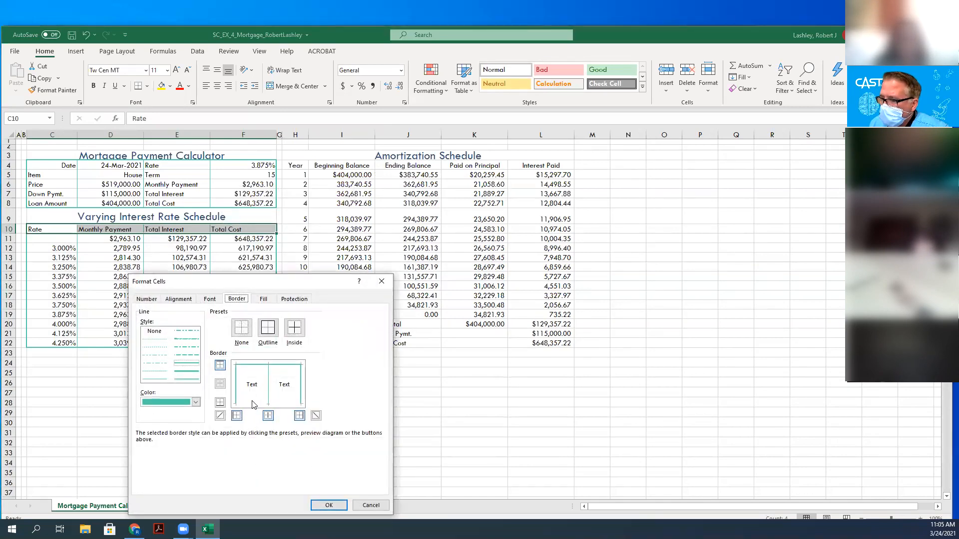
left_click(158, 381)
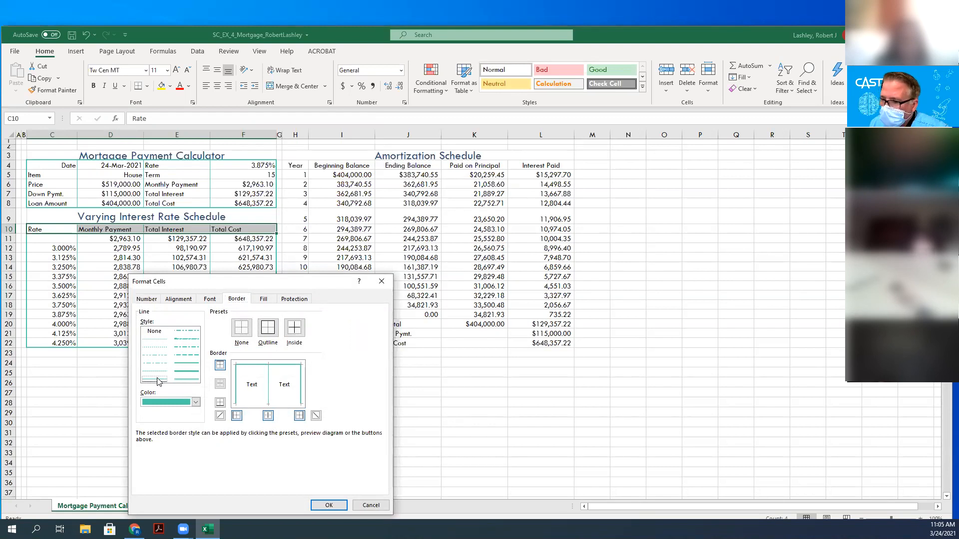
left_click(248, 405)
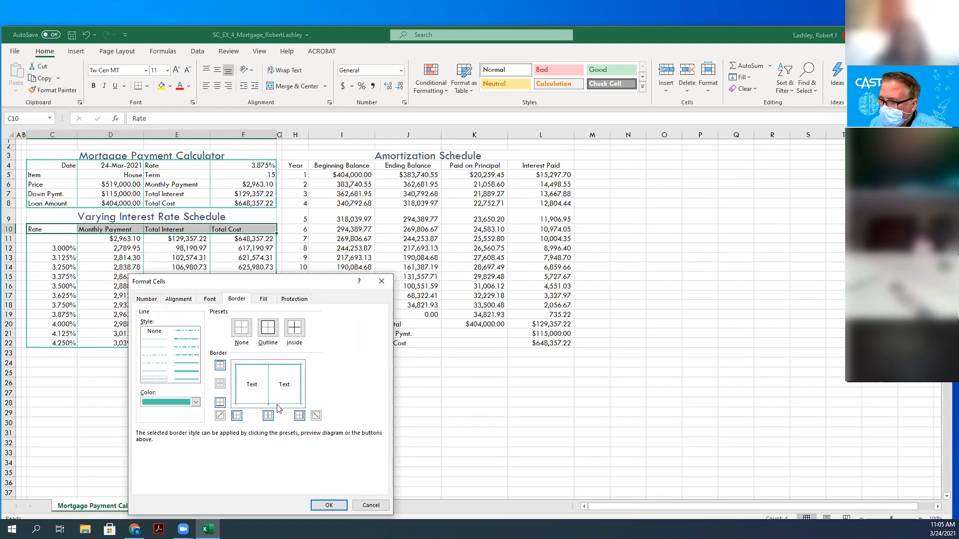
left_click(327, 506)
left_click(100, 403)
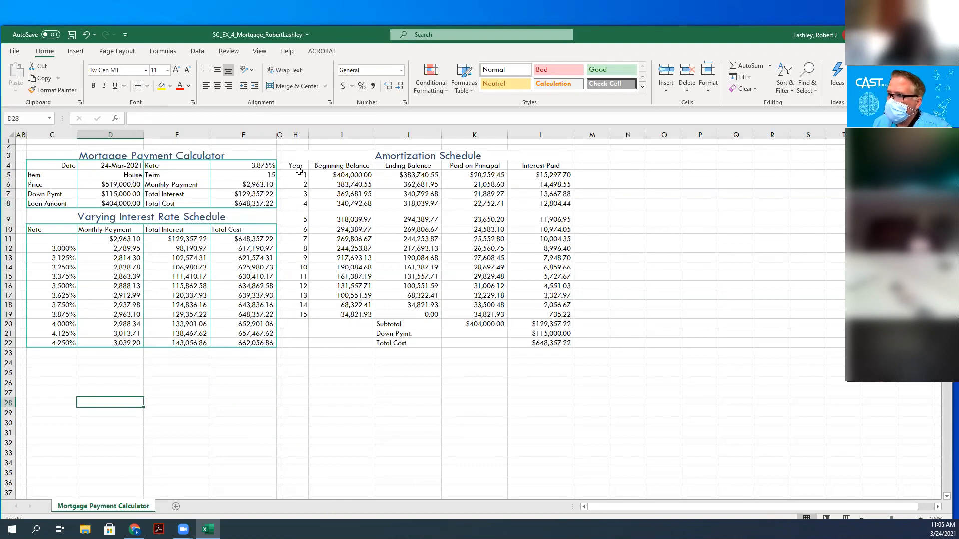
Set a medium solid teal outline border around the amortization schedule range H4:L22.
left_click_drag(294, 168, 524, 294)
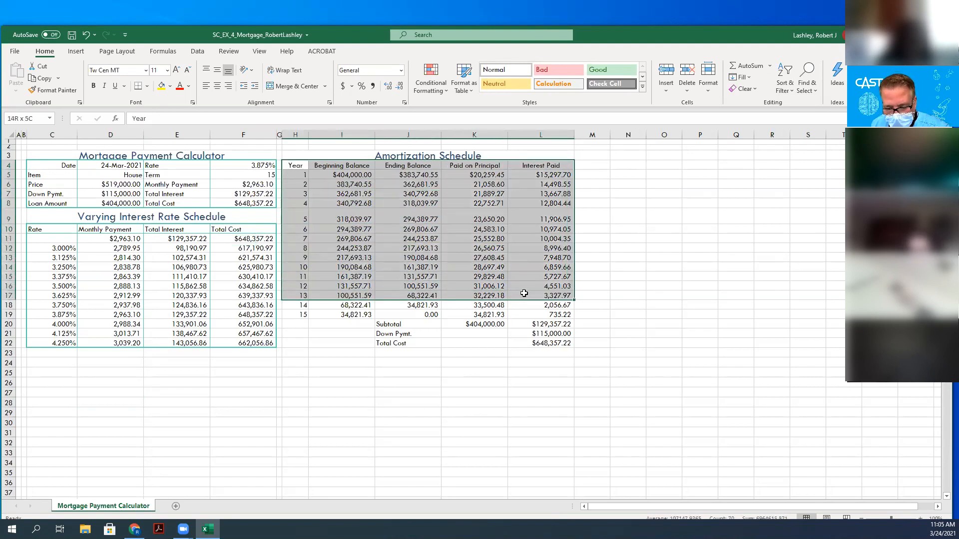
left_click_drag(524, 294, 543, 339)
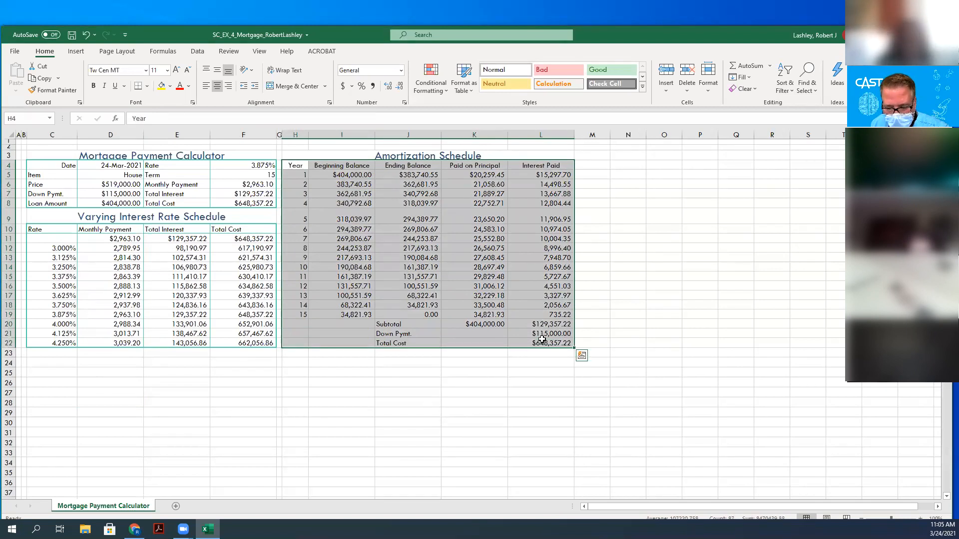
right_click(492, 245)
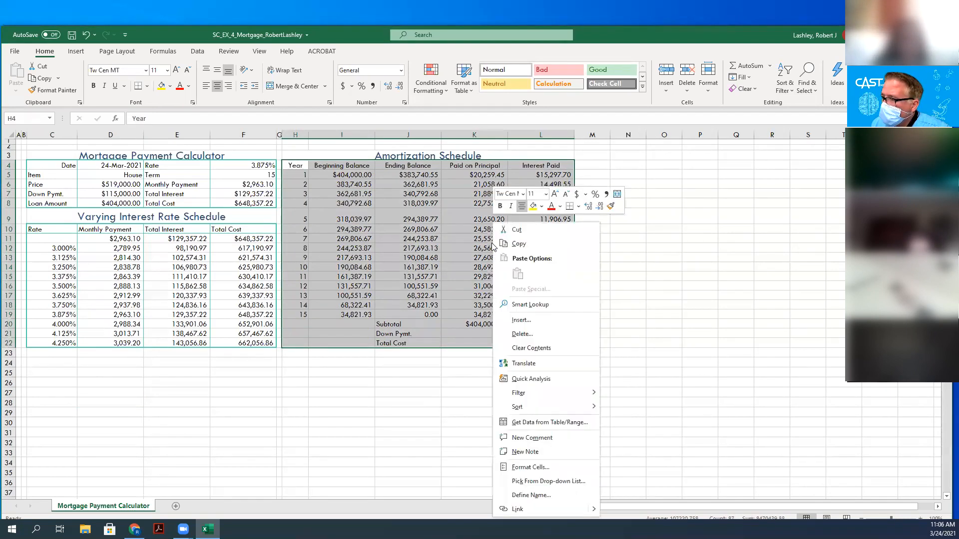
left_click(530, 467)
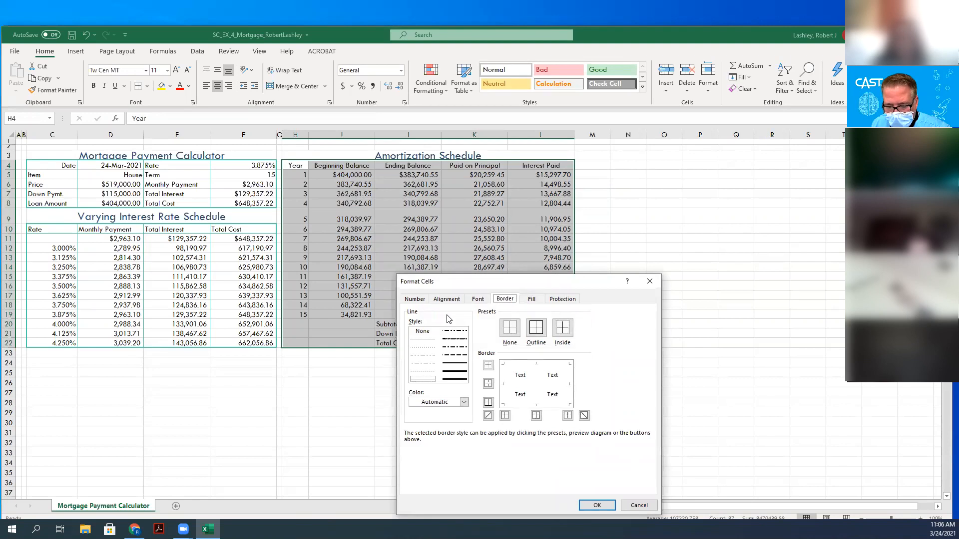
left_click(430, 402)
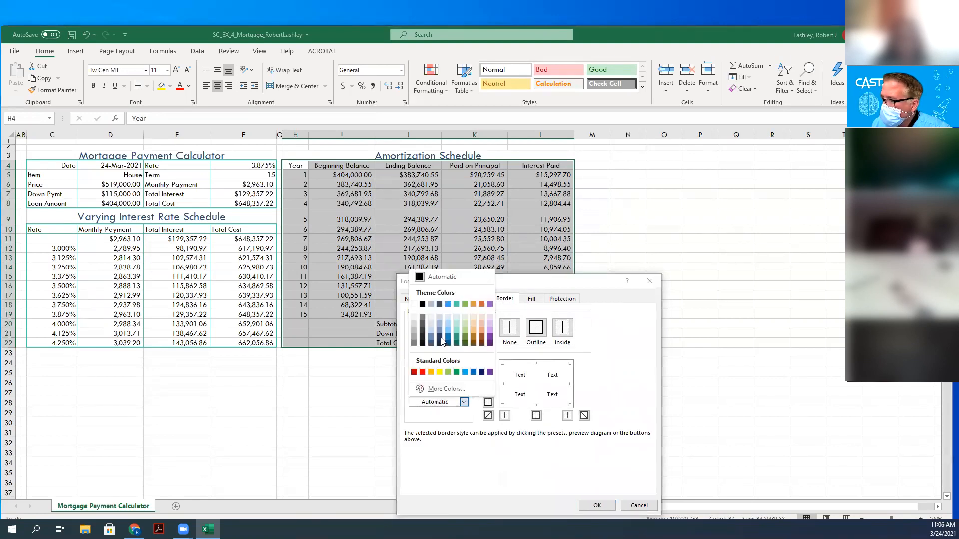
left_click(457, 304)
left_click(536, 332)
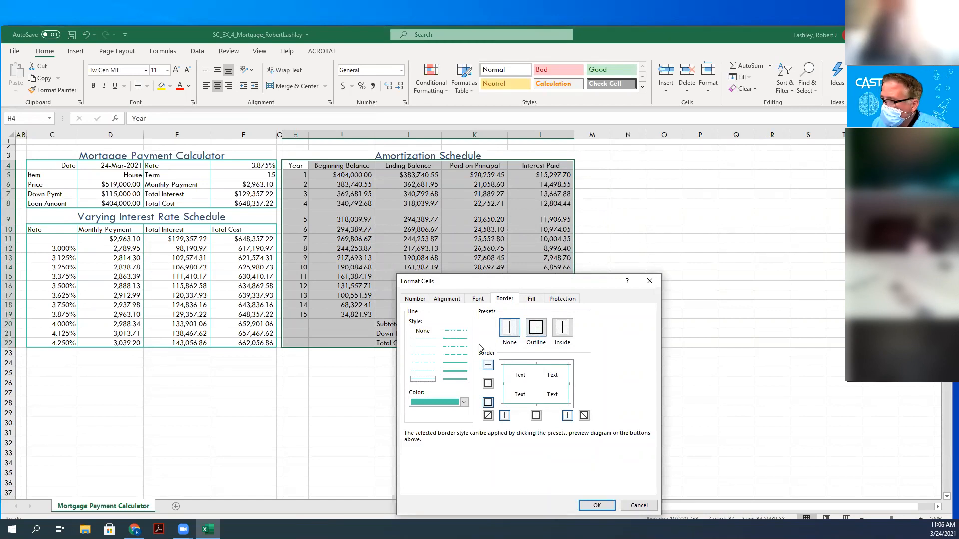
left_click(455, 365)
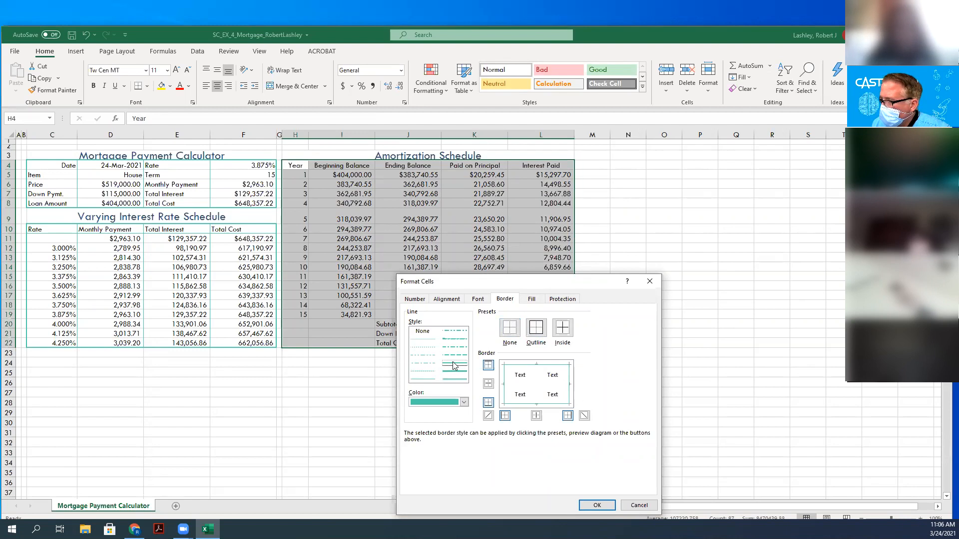
left_click(535, 328)
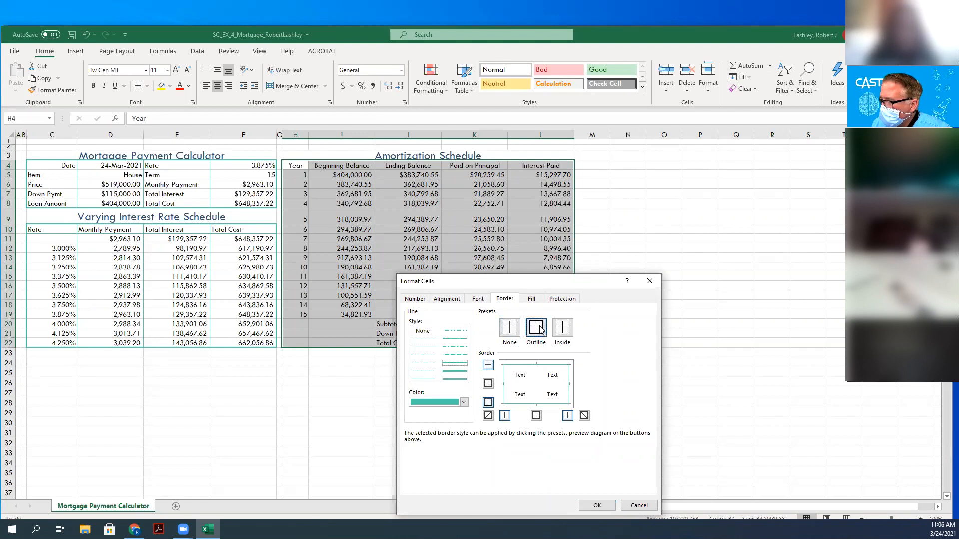
Add thin teal vertical lines between the columns of H4:L22 and apply the borders.
left_click(426, 380)
left_click(537, 389)
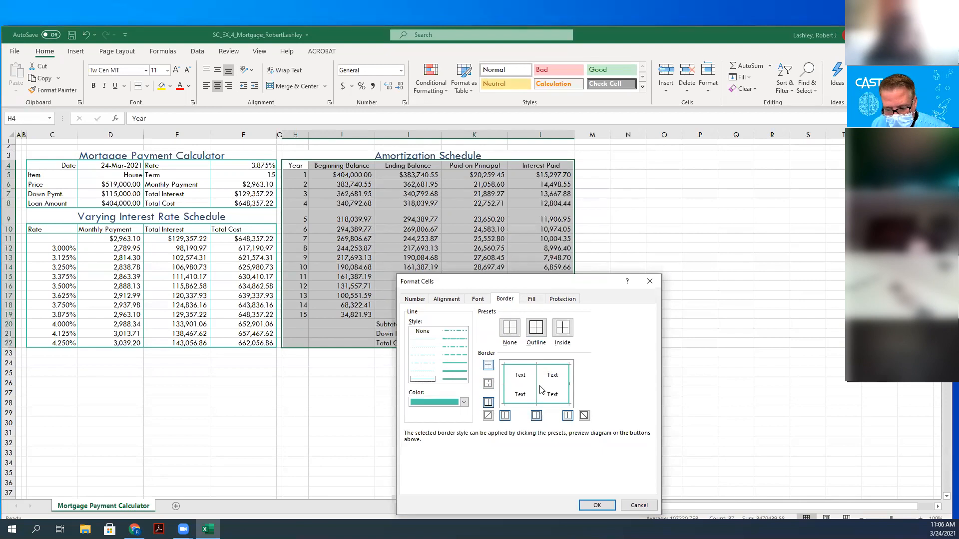
left_click(595, 504)
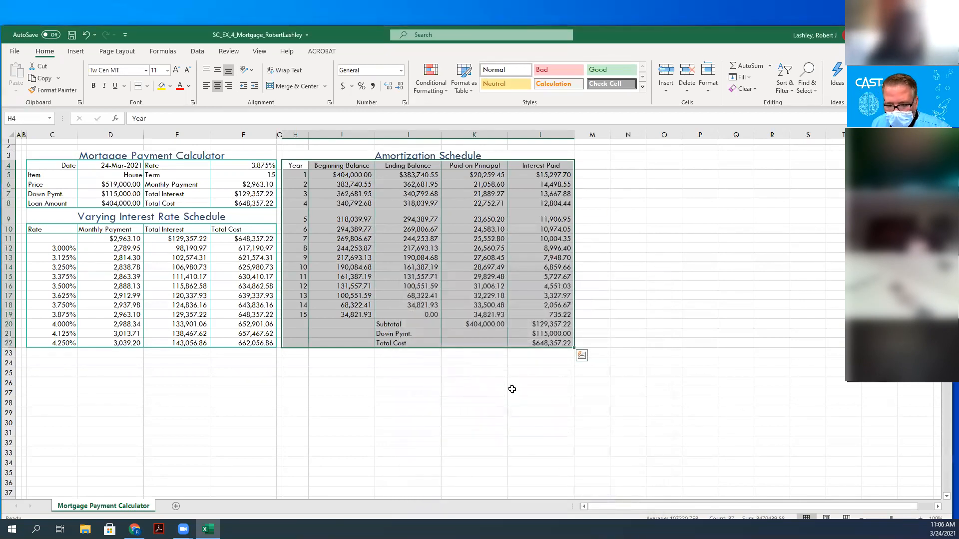
left_click(342, 215)
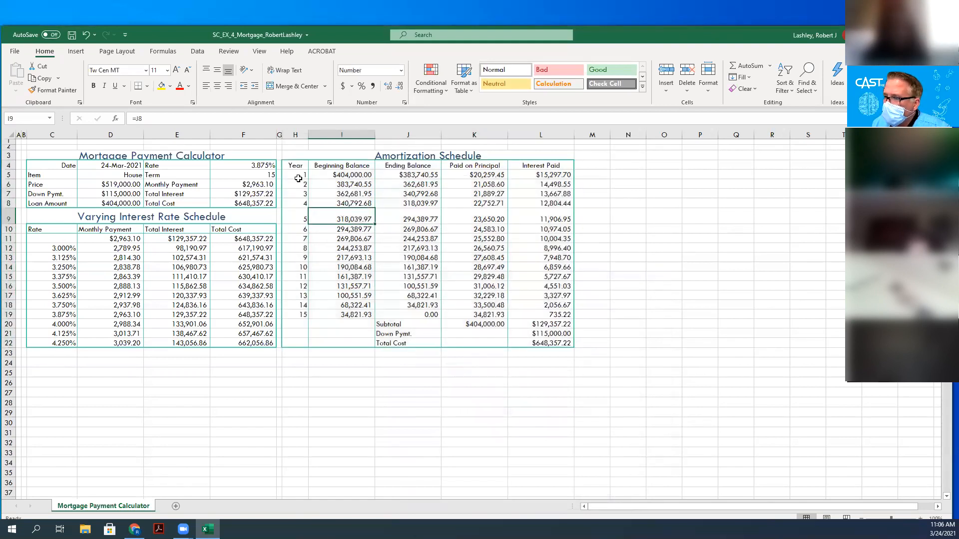
Add thin teal top and bottom borders to the amortization schedule's yearly rows, H5:L19.
left_click_drag(300, 176, 527, 303)
left_click(664, 323)
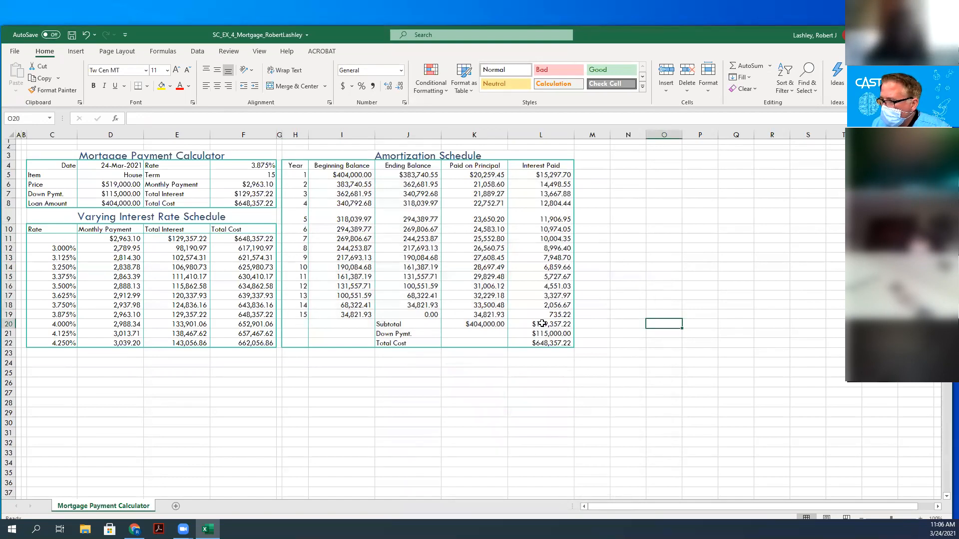
left_click_drag(281, 175, 536, 313)
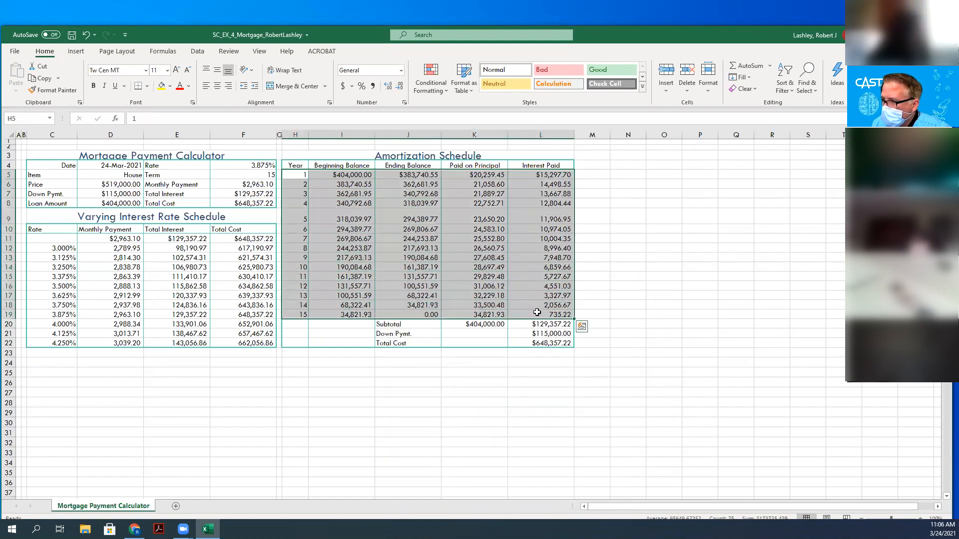
right_click(471, 223)
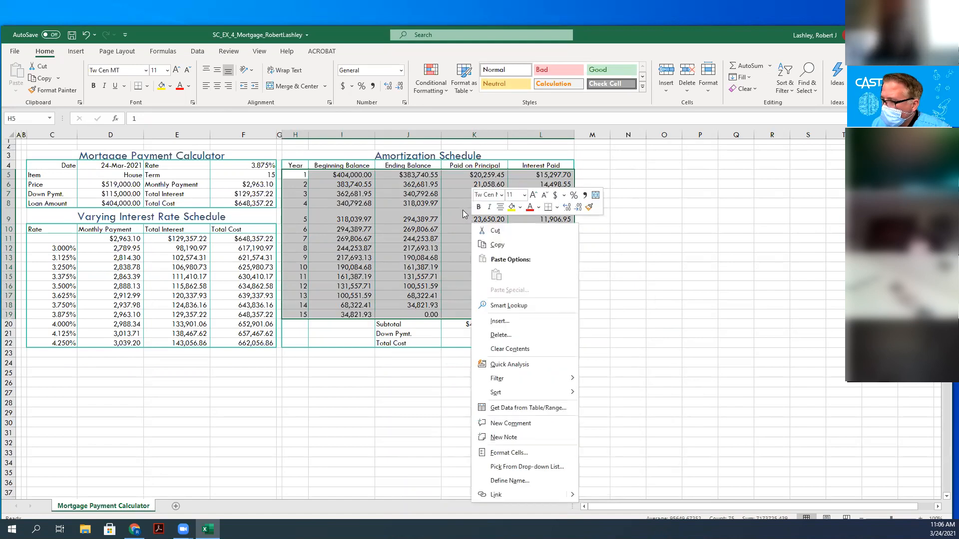
left_click(490, 452)
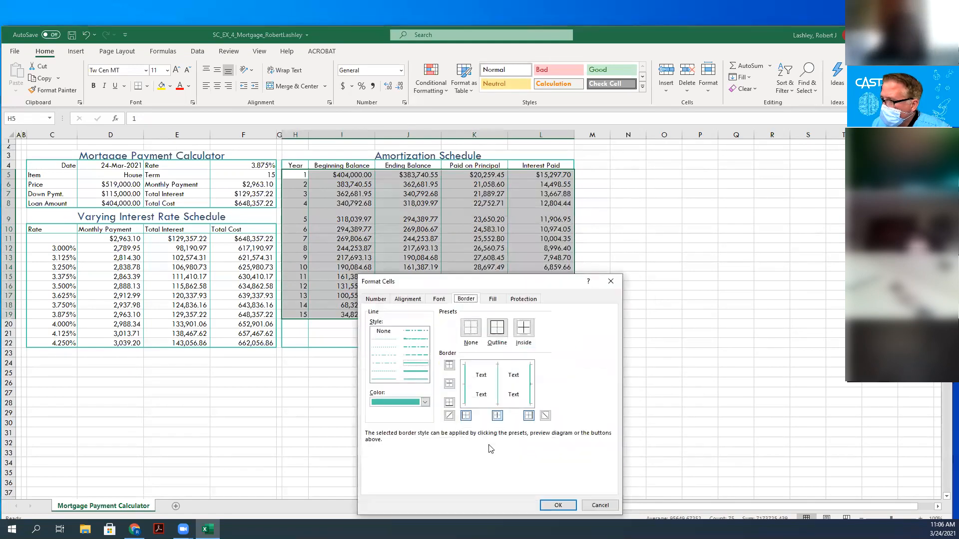
left_click(382, 379)
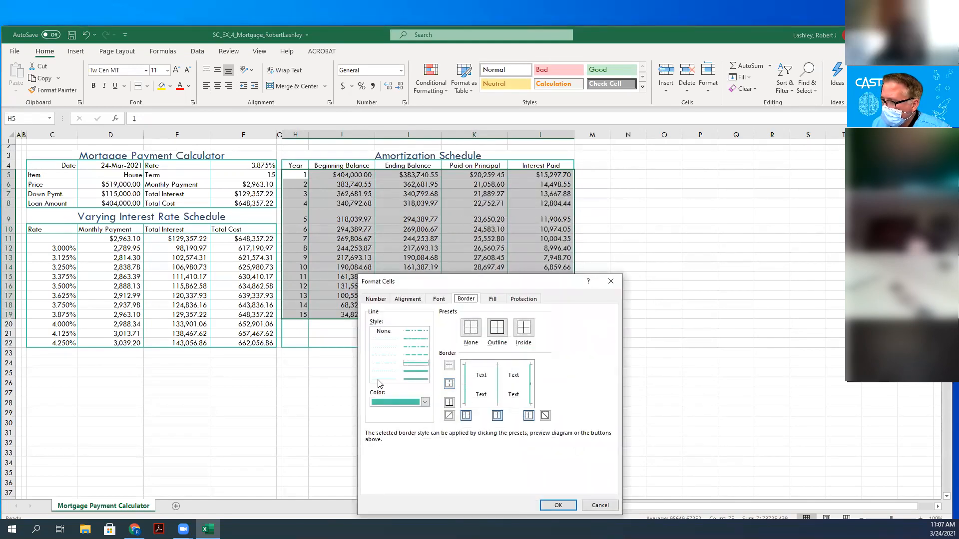
left_click(479, 369)
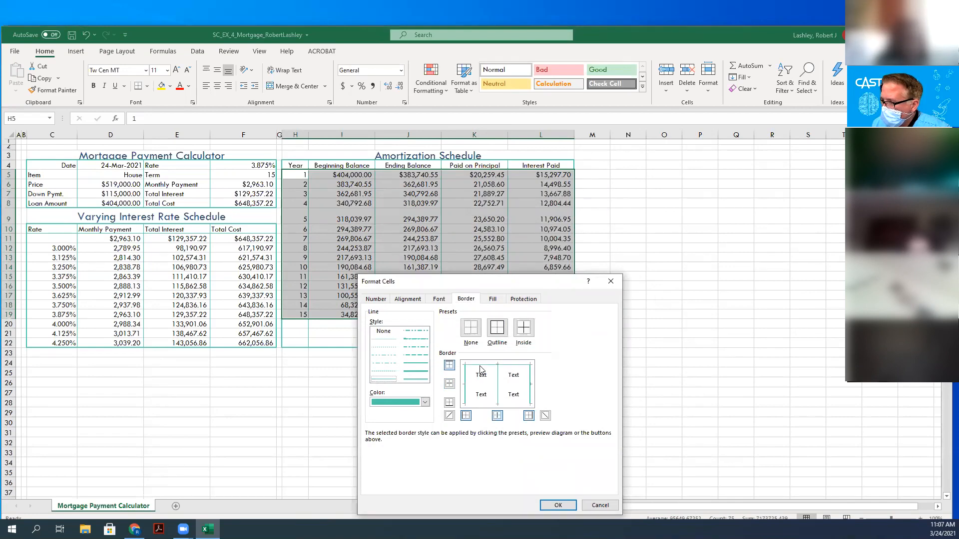
left_click(468, 404)
left_click(557, 505)
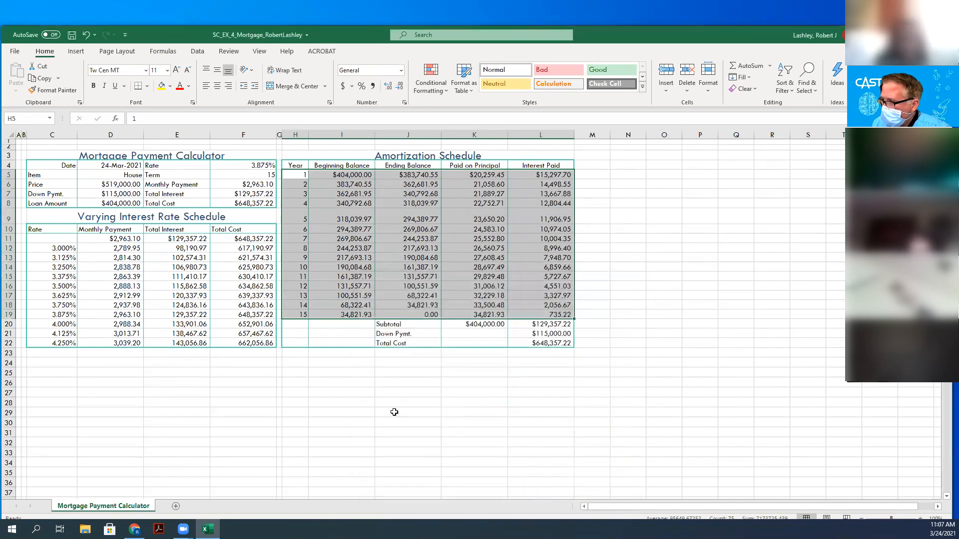
left_click(359, 382)
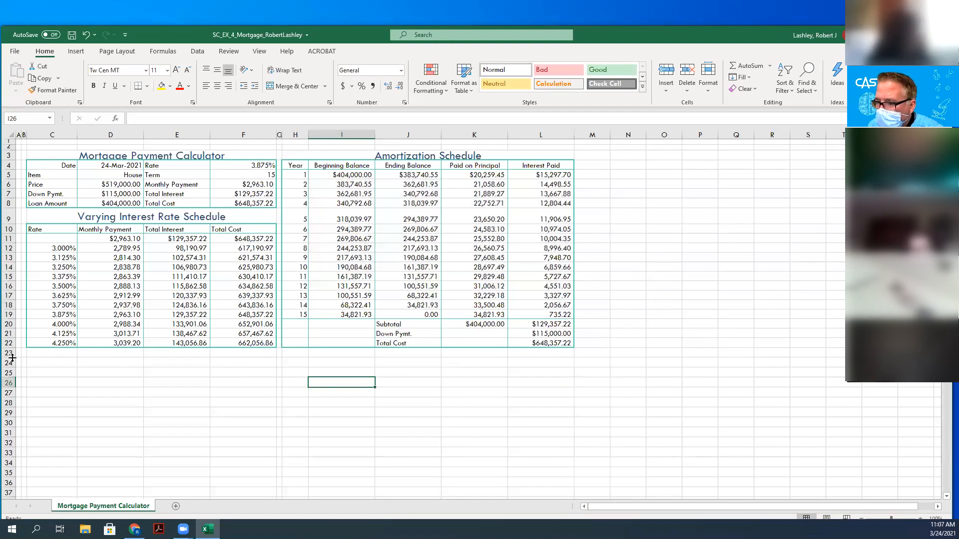
Shrink the height of row 23 and the width of column M to narrow margins around the schedules.
left_click_drag(11, 358, 8, 351)
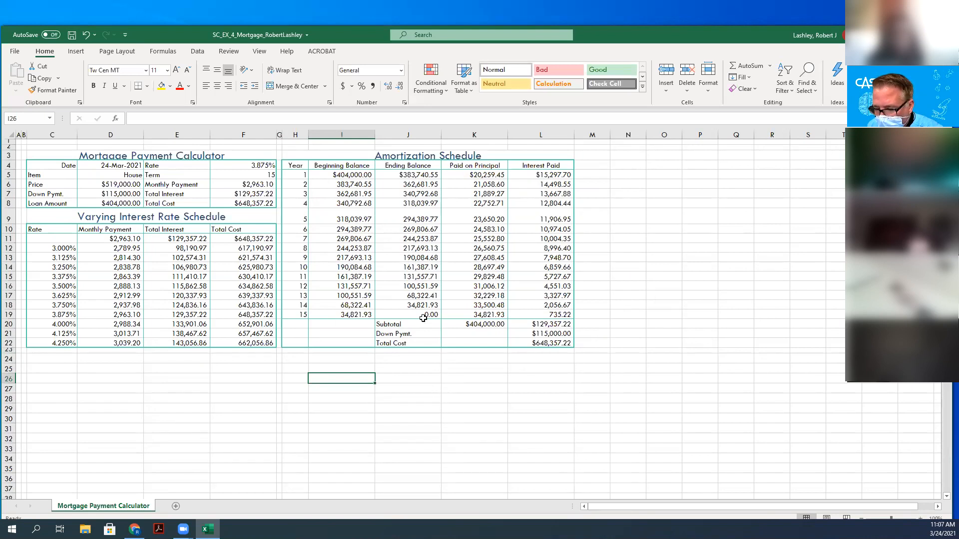
left_click_drag(610, 135, 580, 133)
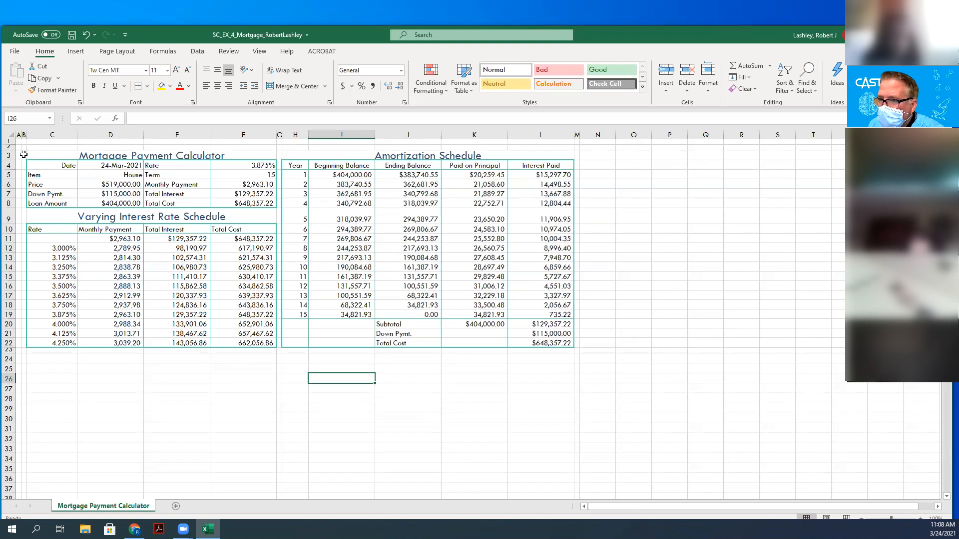
Apply a thick dark blue theme-colored outline border around the whole mortgage layout, B2:M23.
left_click_drag(24, 147, 577, 349)
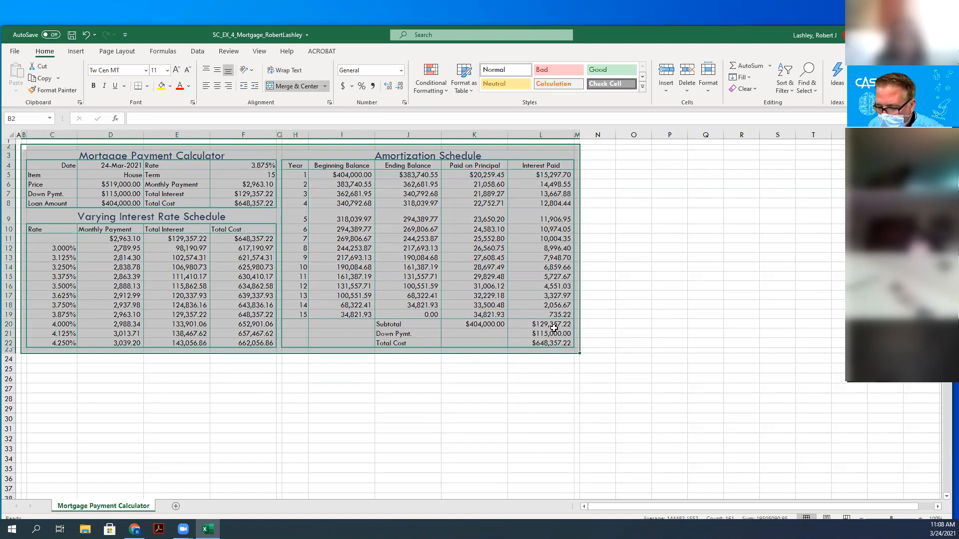
right_click(468, 271)
left_click(506, 467)
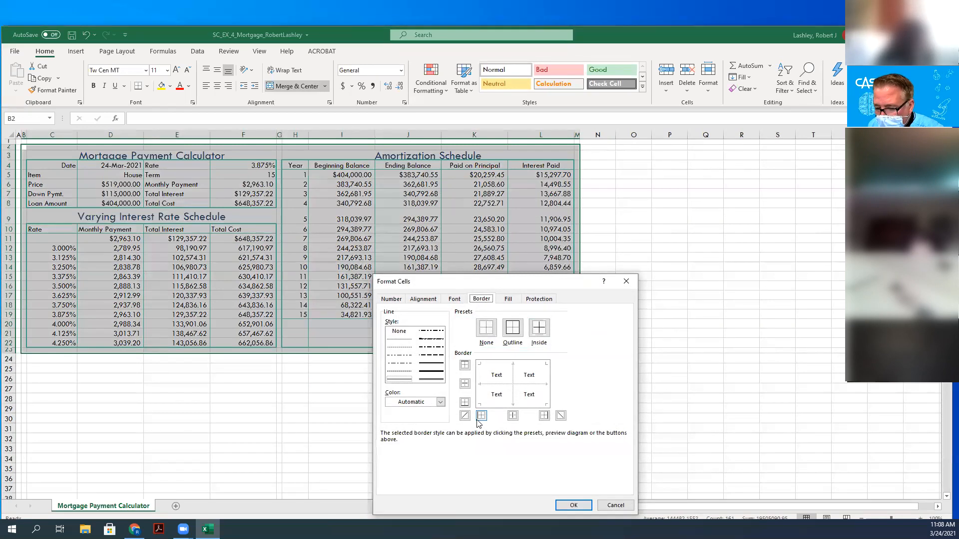
left_click(440, 402)
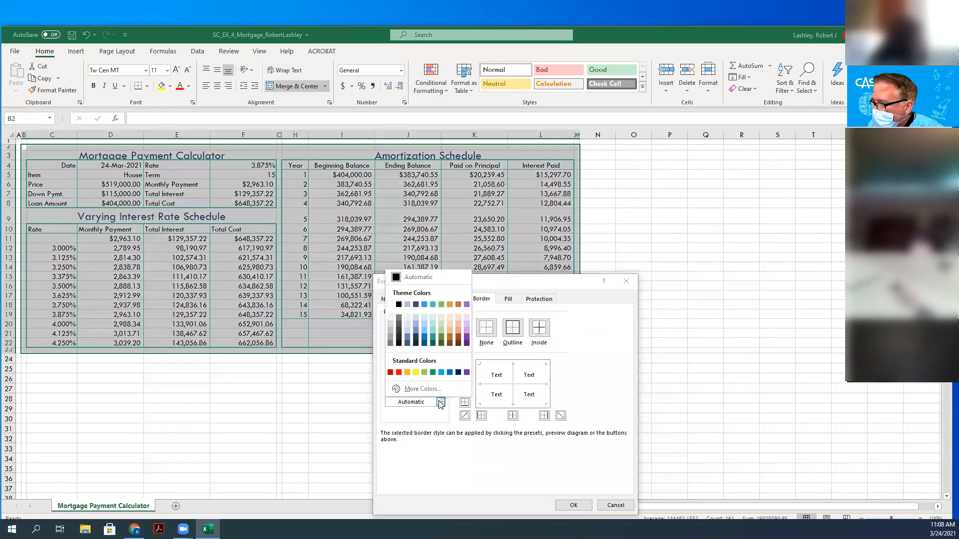
left_click(416, 305)
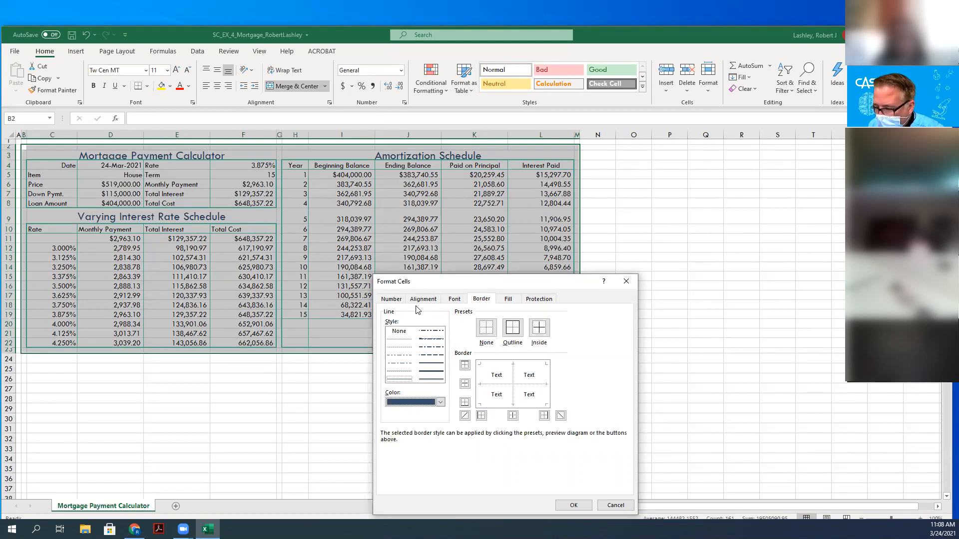
left_click(426, 375)
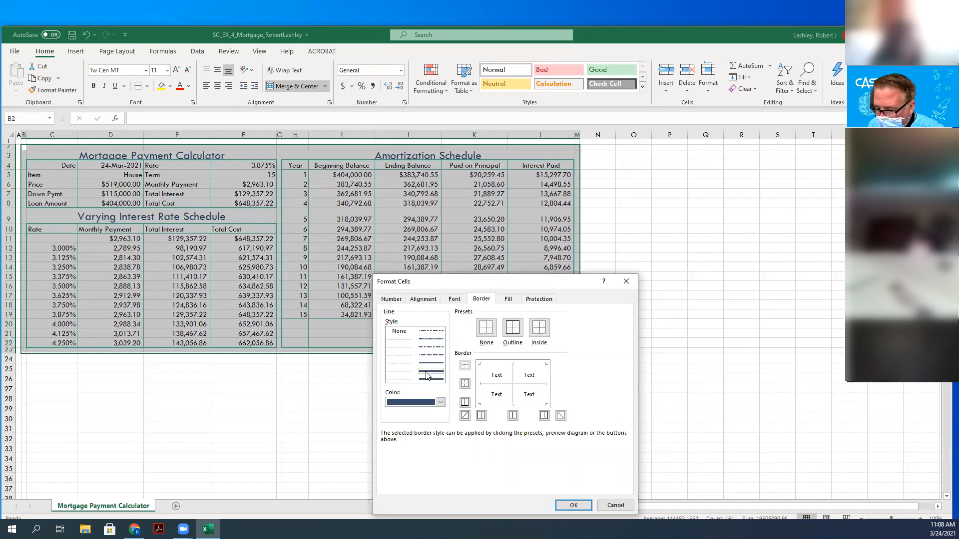
left_click(514, 328)
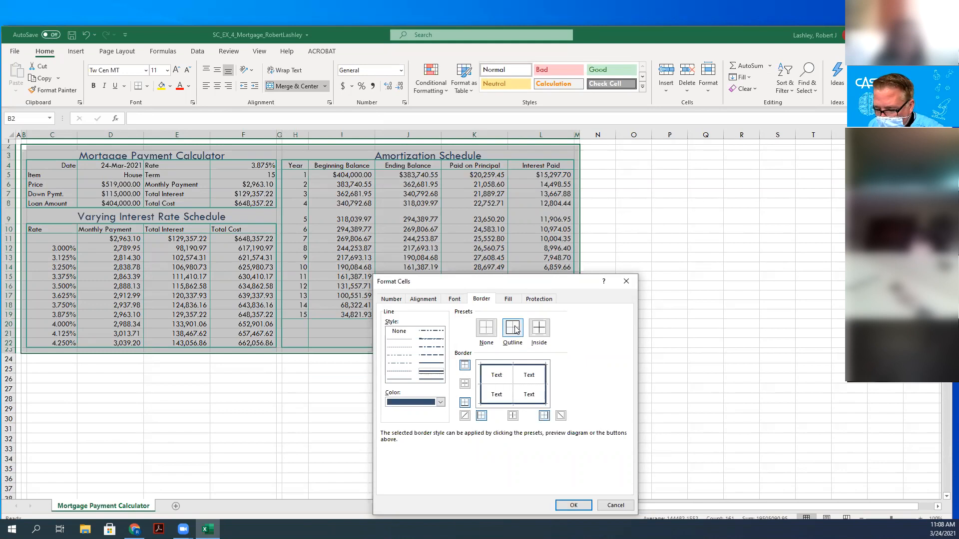
left_click(456, 300)
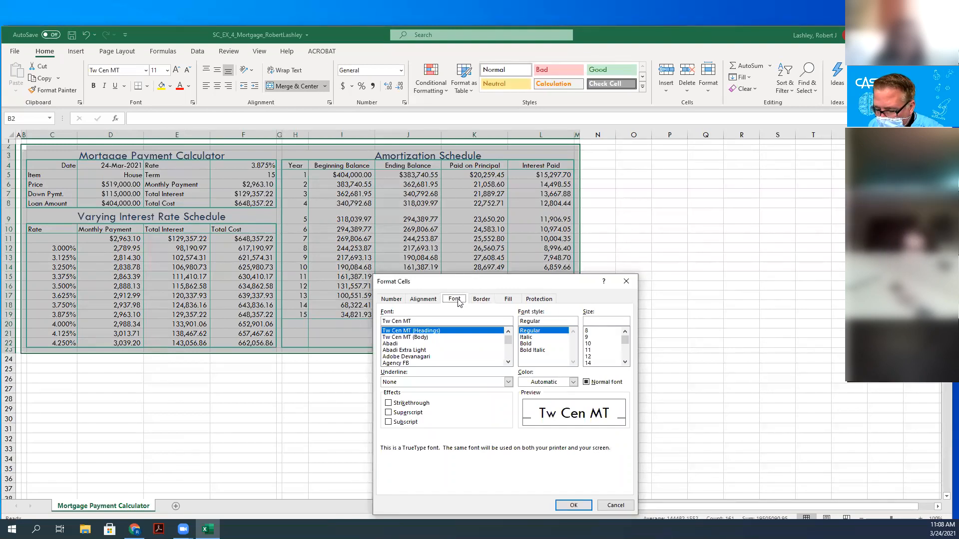
left_click(574, 505)
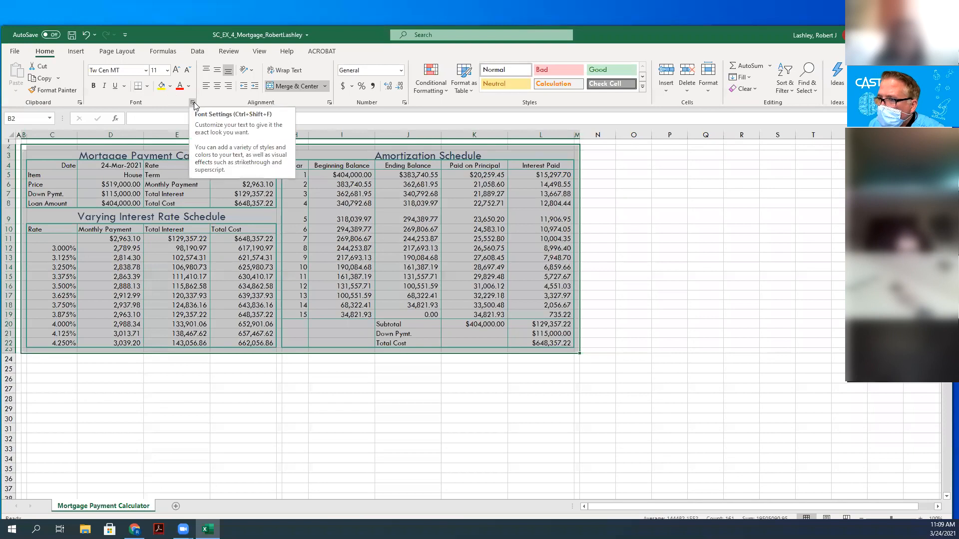
Fill the range B2:M23 with white to hide the gridlines behind the calculator and schedules.
left_click(170, 87)
left_click(159, 195)
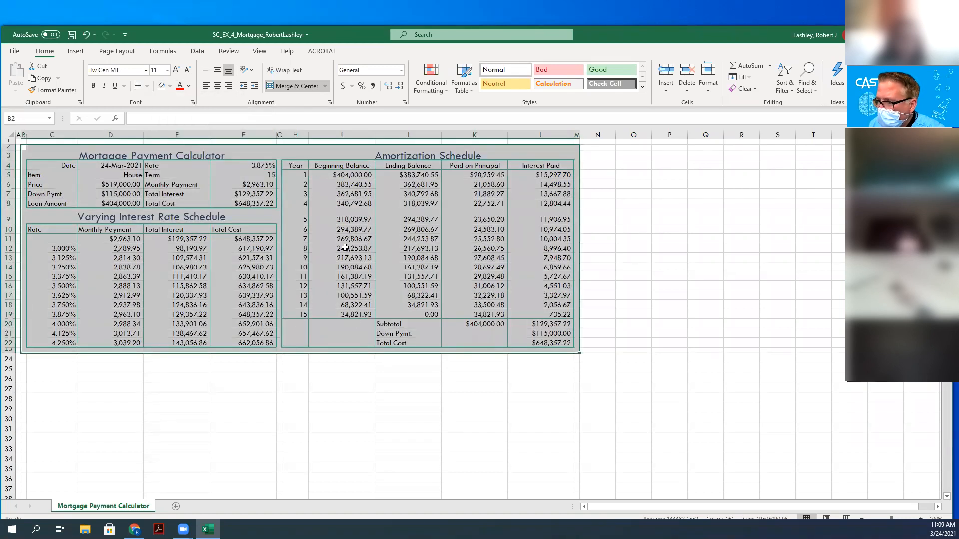
left_click(423, 387)
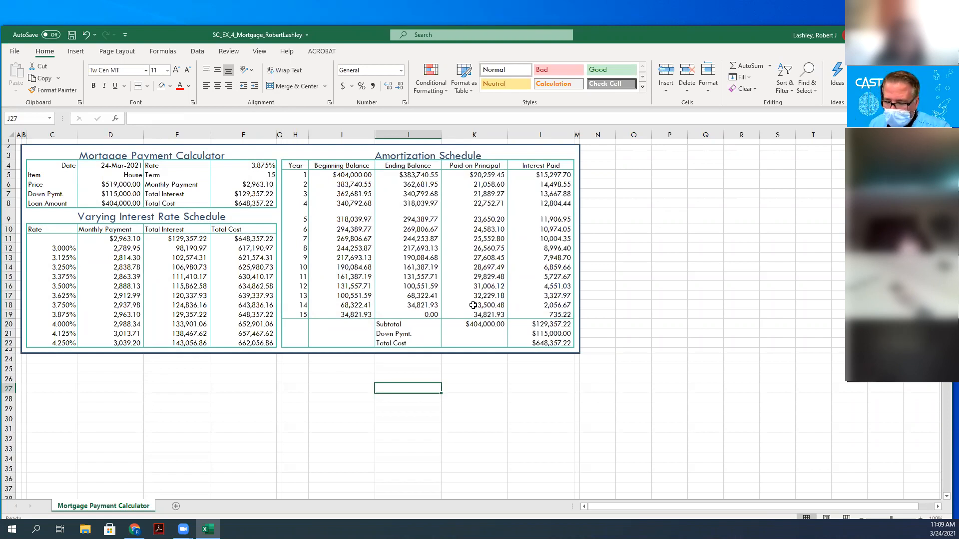
Add an Equal To highlight rule to rates C12:C22 referencing =$F$4, with Light Red Fill with Dark Red Text.
left_click(263, 165)
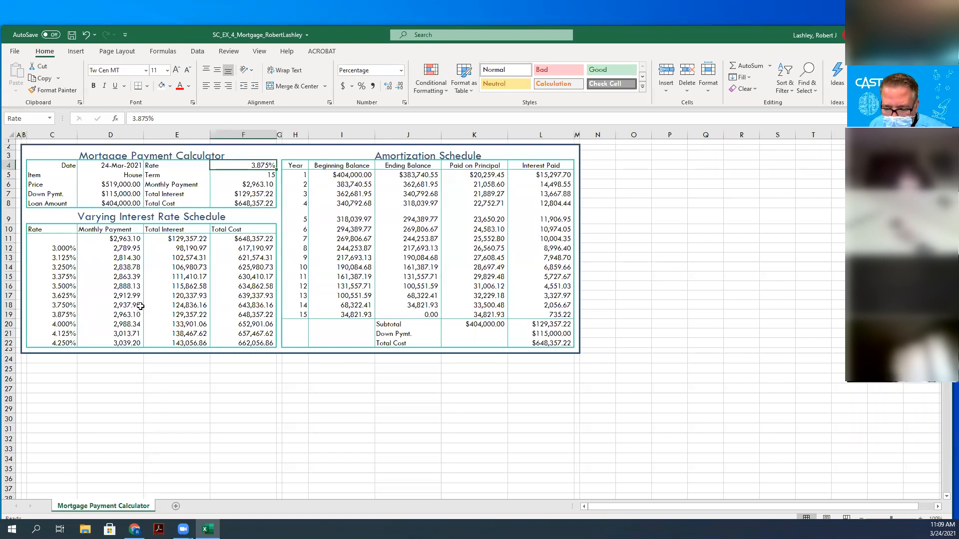
left_click_drag(62, 249, 59, 341)
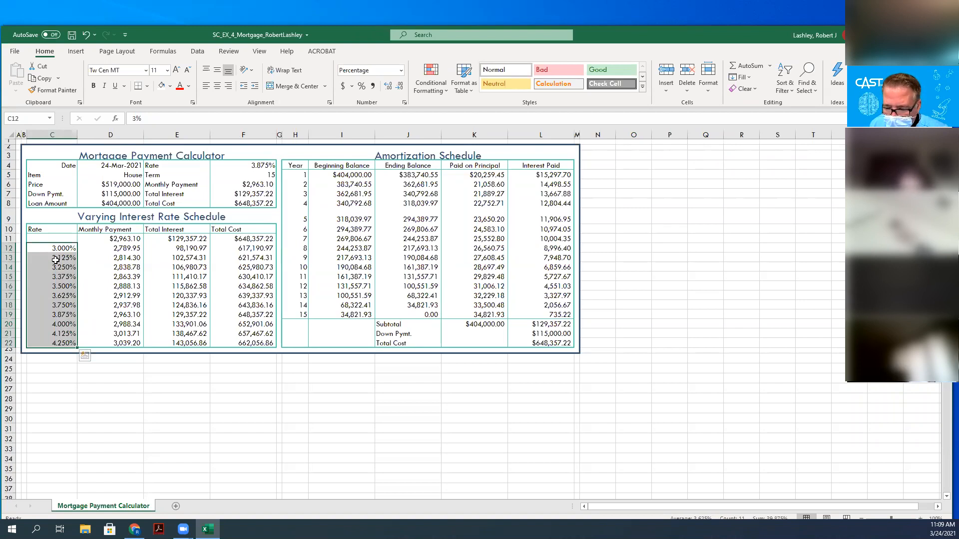
left_click(433, 88)
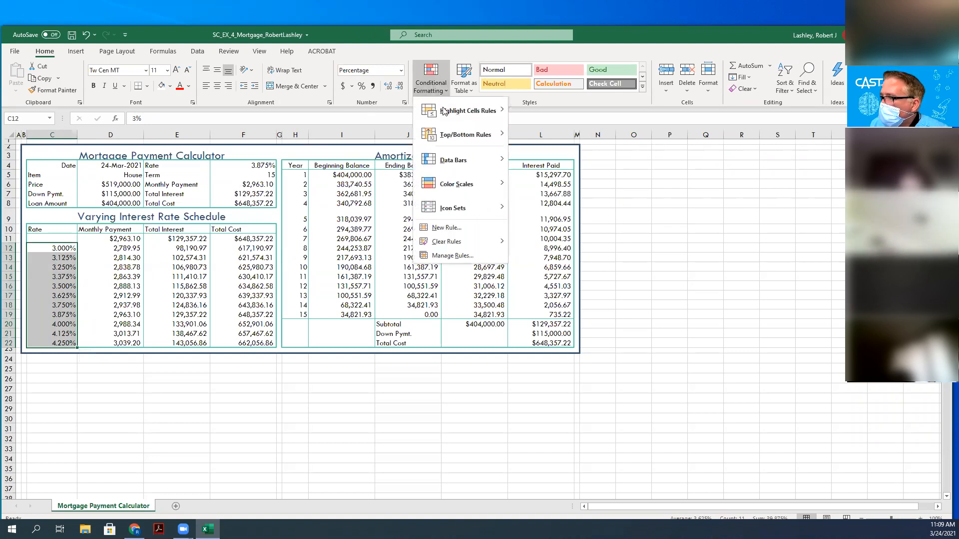
mouse_move(456, 116)
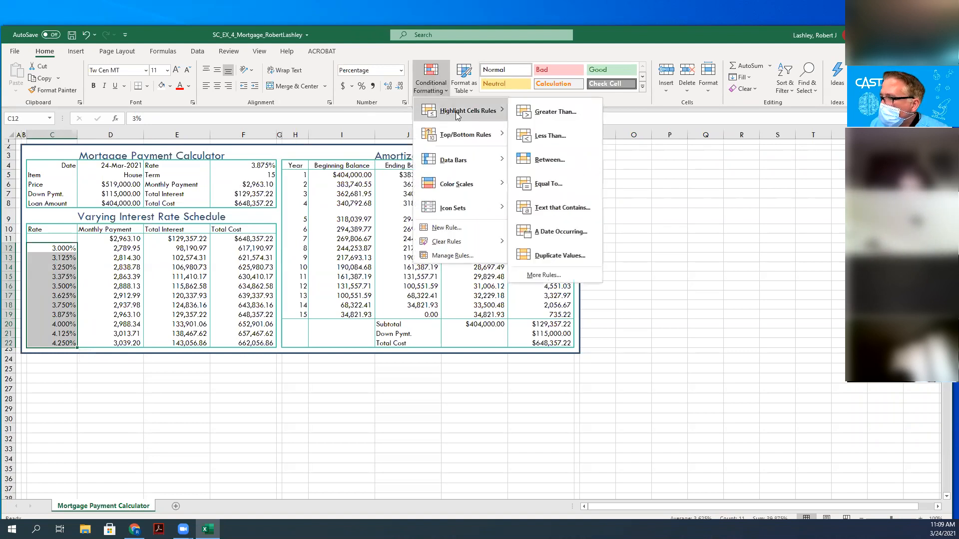
left_click(548, 175)
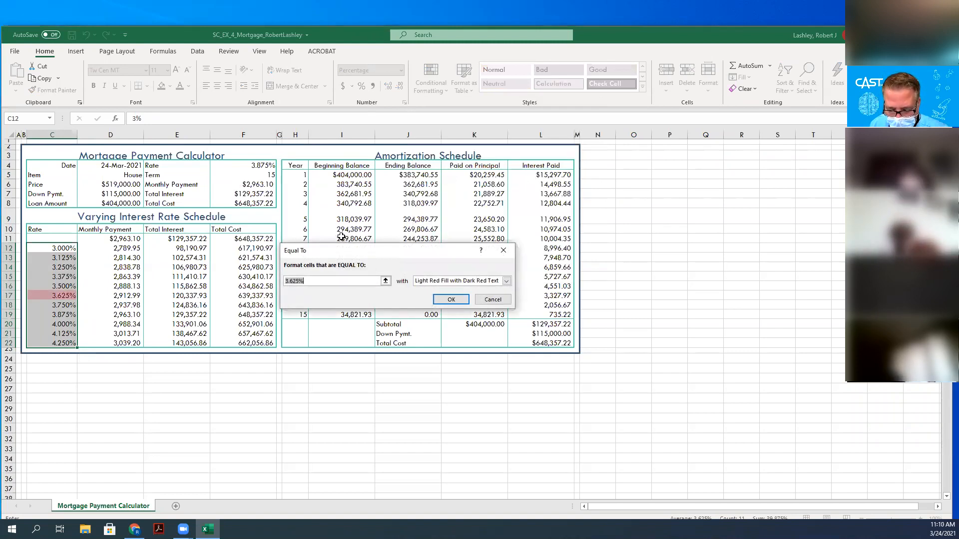
left_click(250, 165)
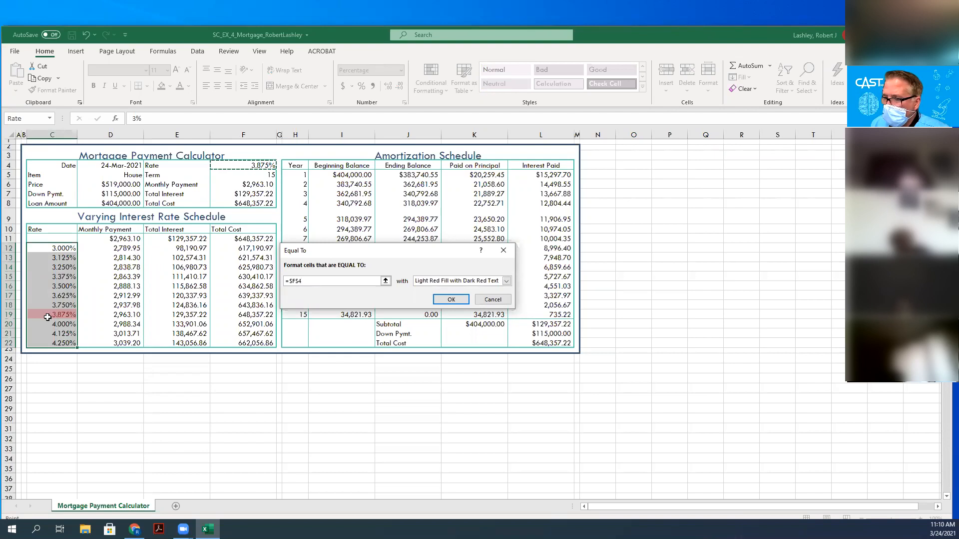
left_click(451, 299)
Test the highlight rule by setting the calculator's Rate in F4 to 3.0%, and restore it to 3.875%.
left_click(243, 166)
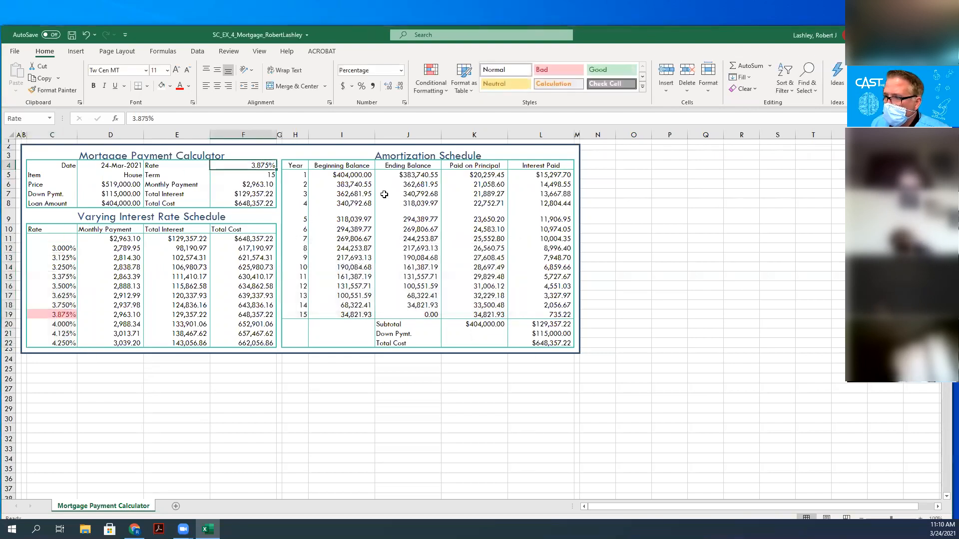
type("3")
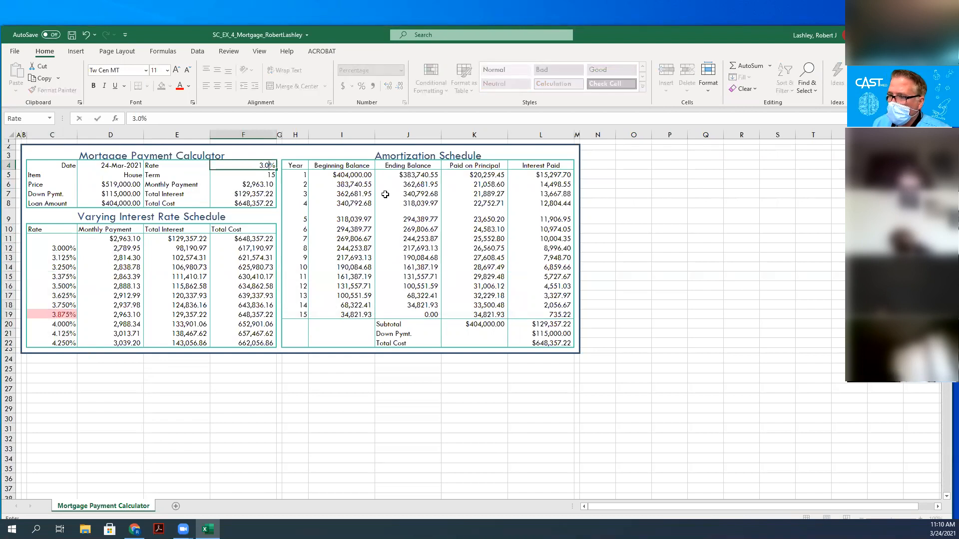
key("Return")
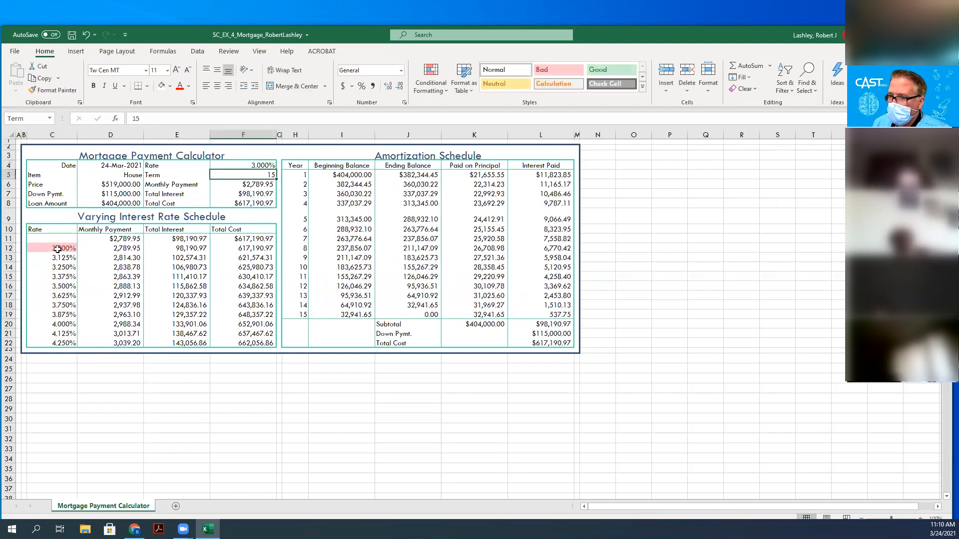
left_click(248, 164)
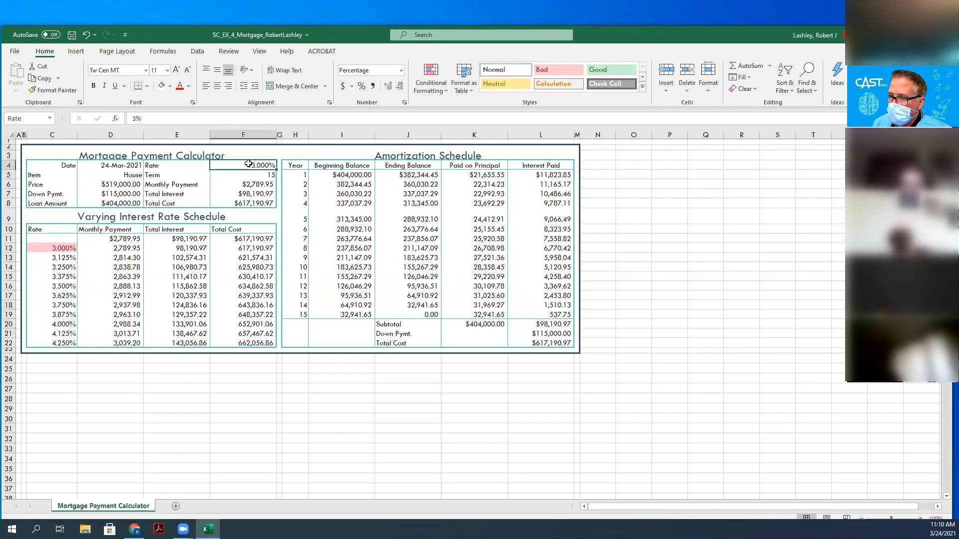
type("3.87")
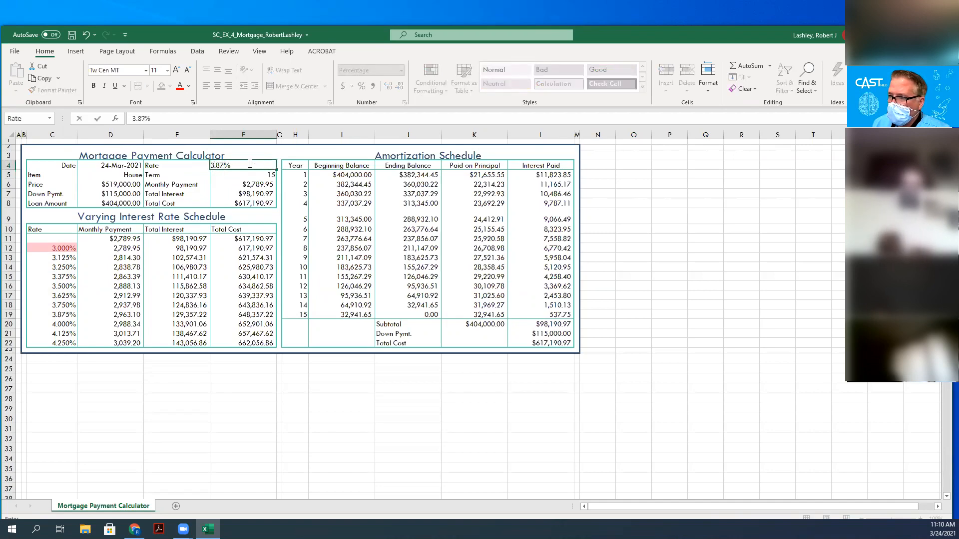
type("5")
key("Return")
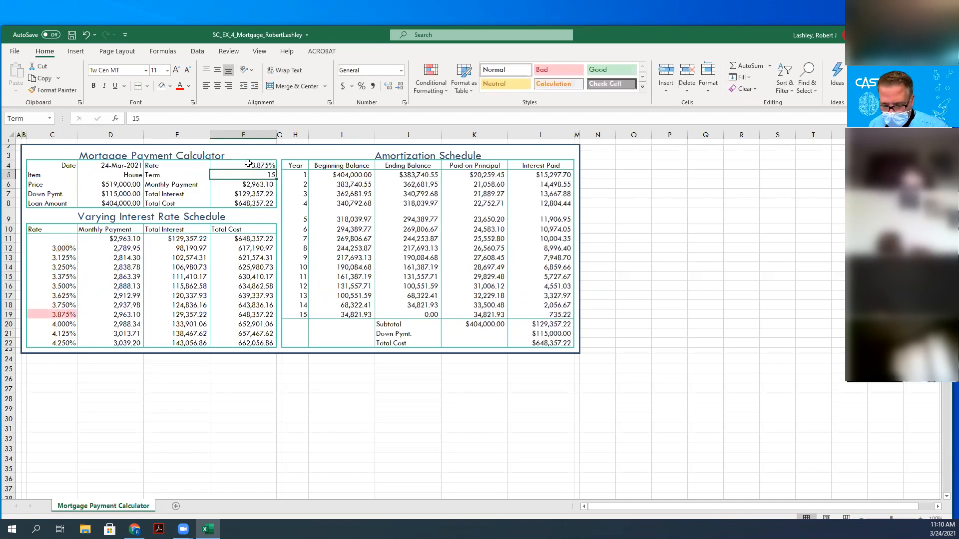